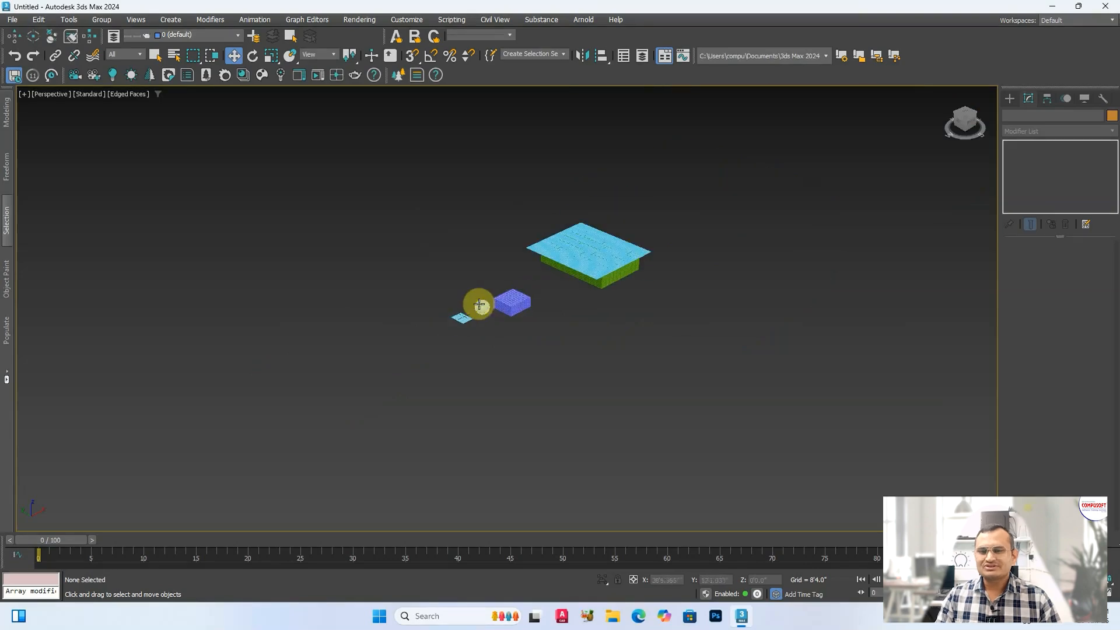
- Select the flat plane beside the sphere and raise it along Z to about 1'6.4"
scroll(481, 291, "up", 6)
middle_click_drag(481, 292, 479, 242)
scroll(425, 313, "up", 5)
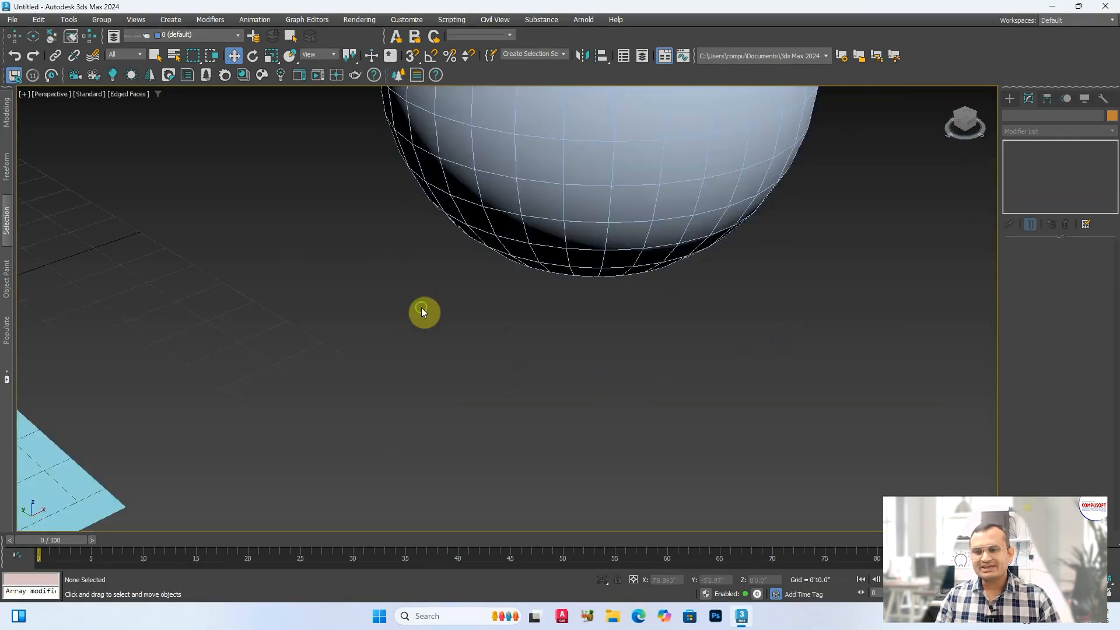
scroll(510, 306, "down", 3)
left_click(504, 304)
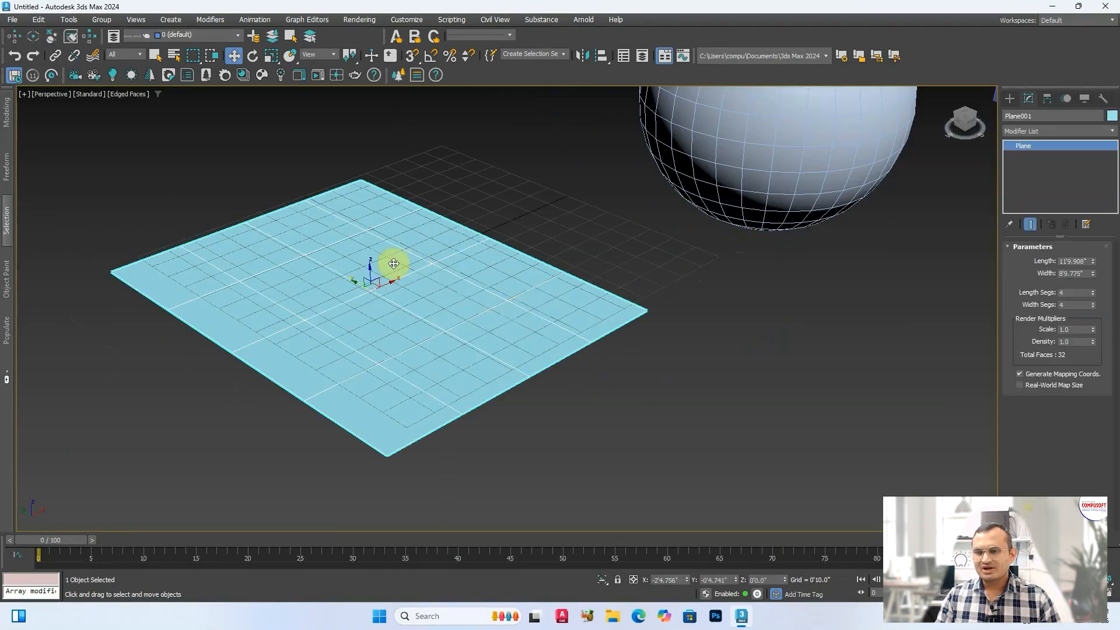
left_click_drag(371, 275, 369, 256)
middle_click_drag(580, 225, 583, 235)
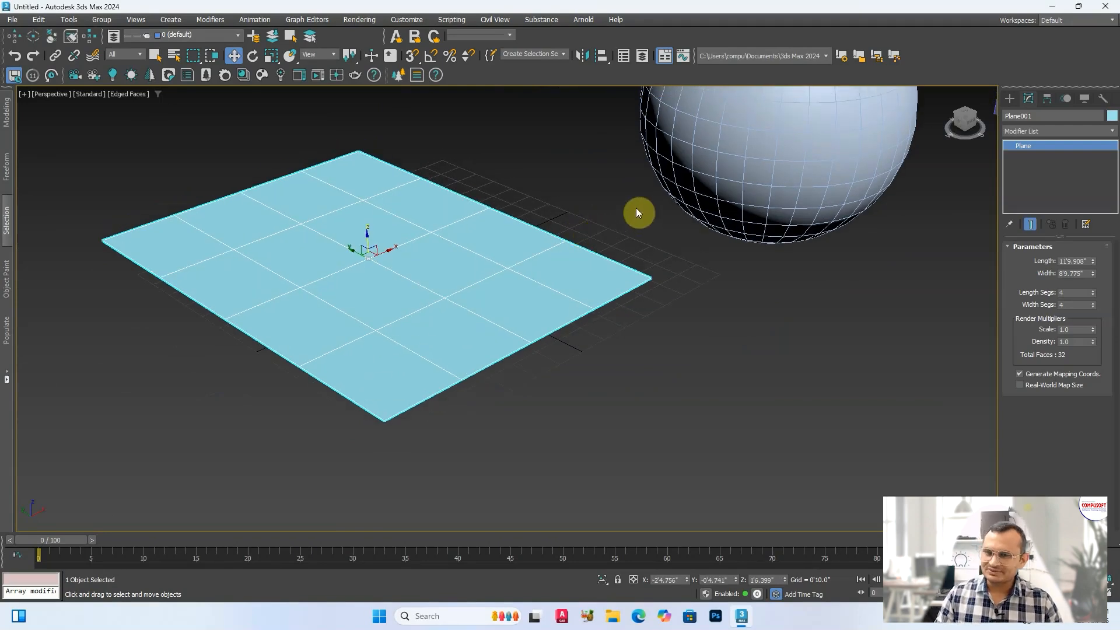
- Apply a Lattice modifier to the raised plane
left_click(1034, 130)
type("la")
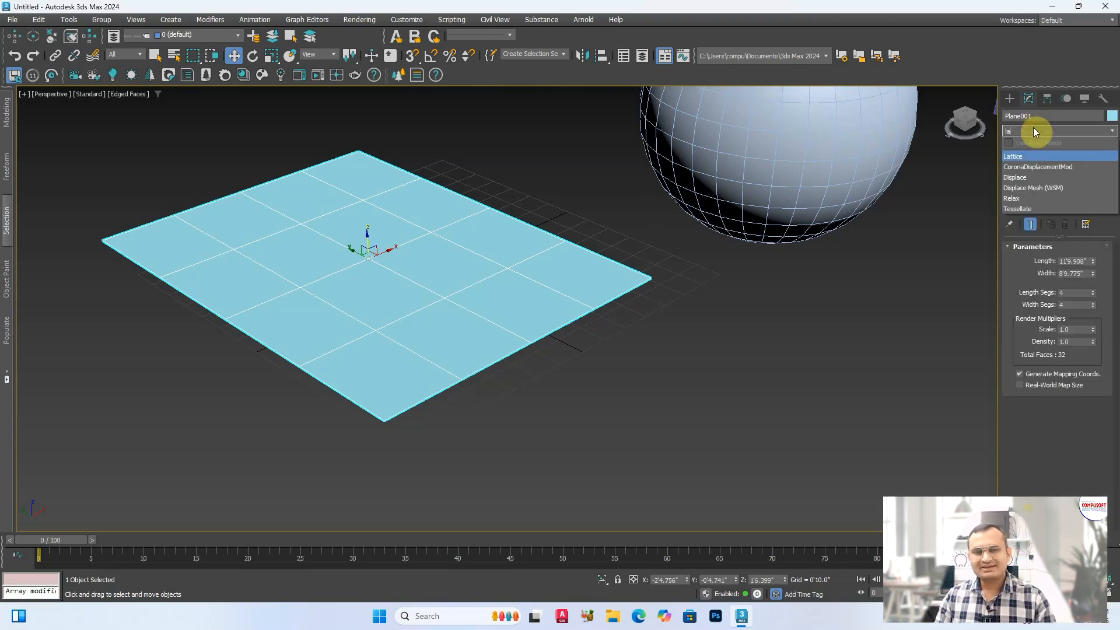
left_click(1018, 156)
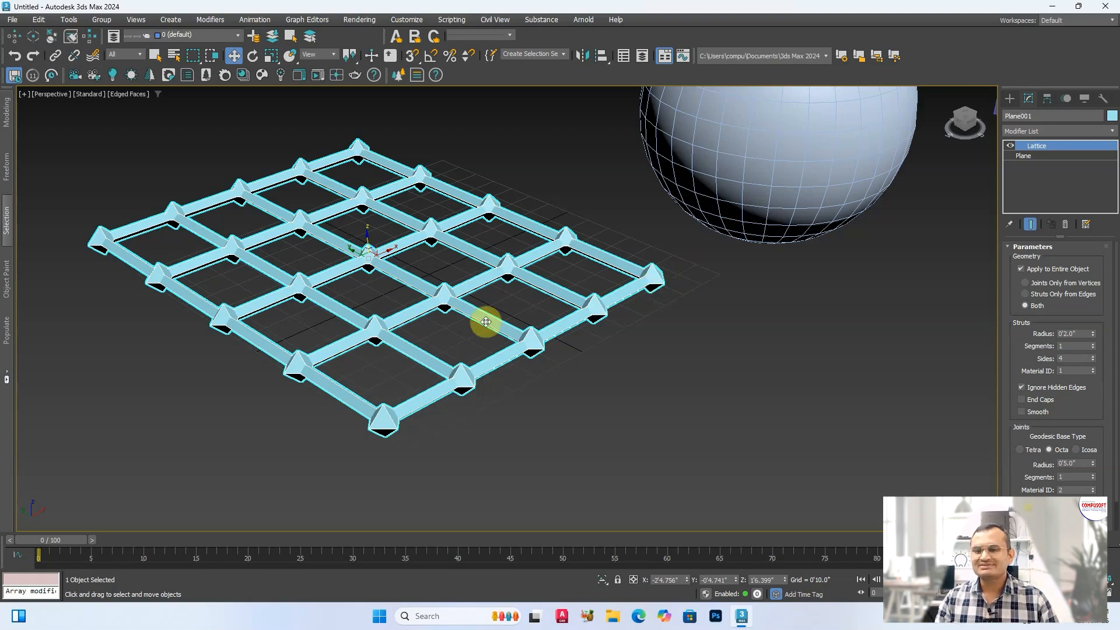
- Try the plane's lattice with Joints Only from Vertices and Struts Only from Edges, and return to Both
scroll(496, 321, "up", 5)
scroll(497, 321, "down", 5)
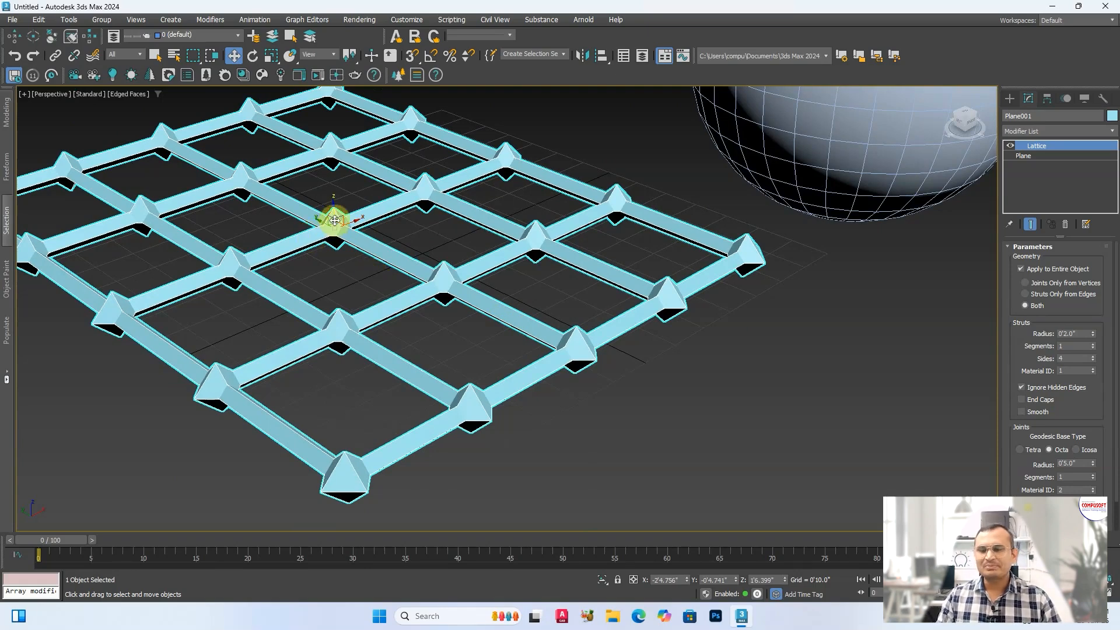
scroll(580, 290, "down", 5)
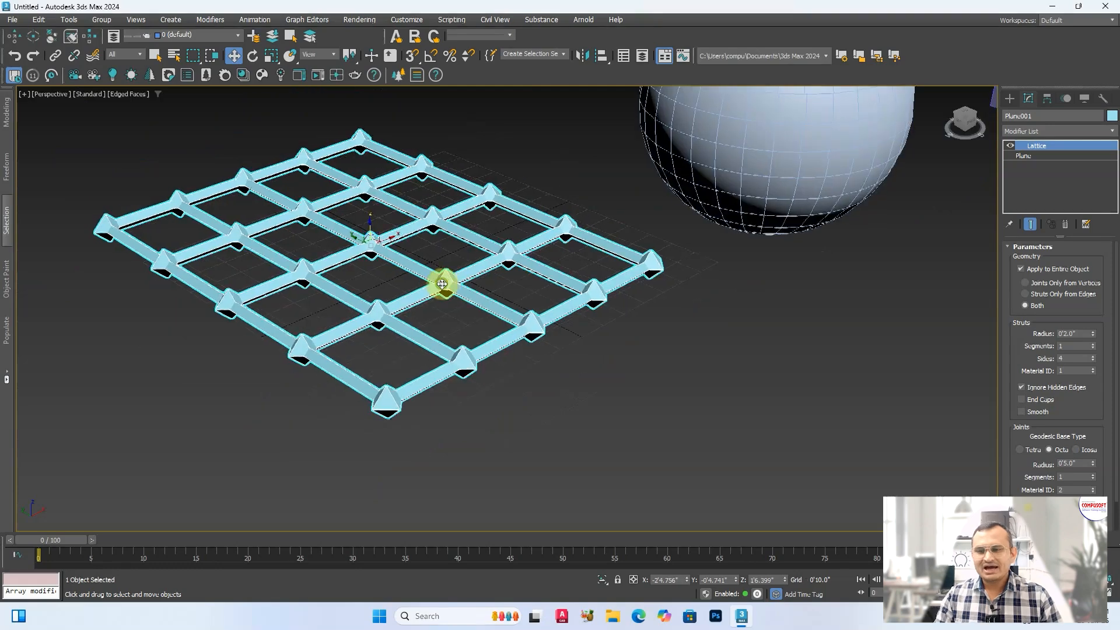
scroll(580, 290, "up", 5)
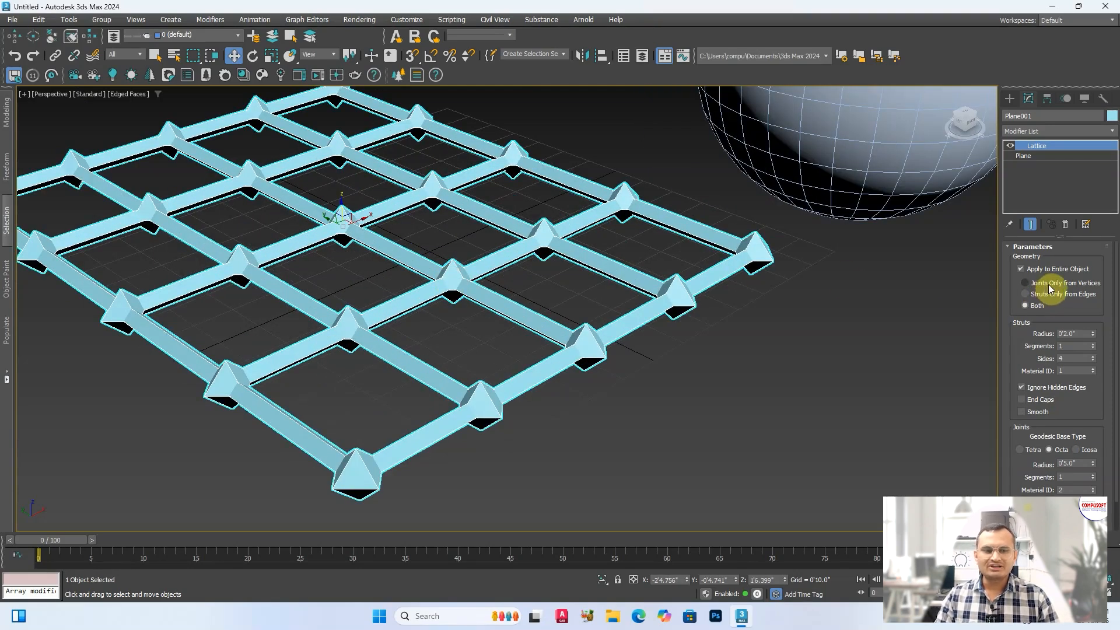
left_click(1025, 283)
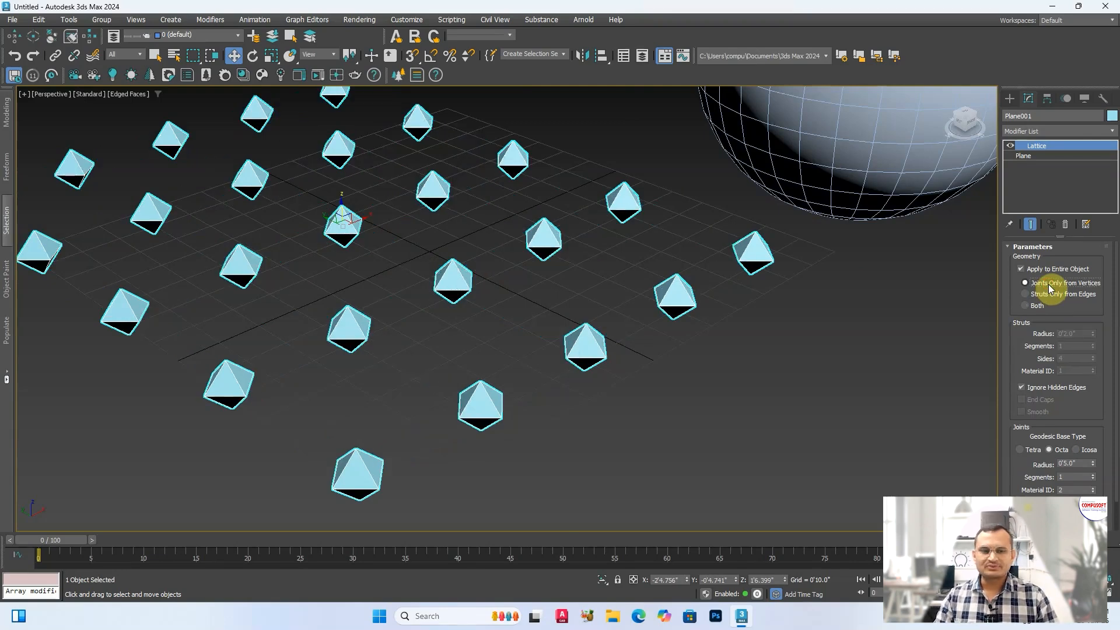
left_click(1054, 300)
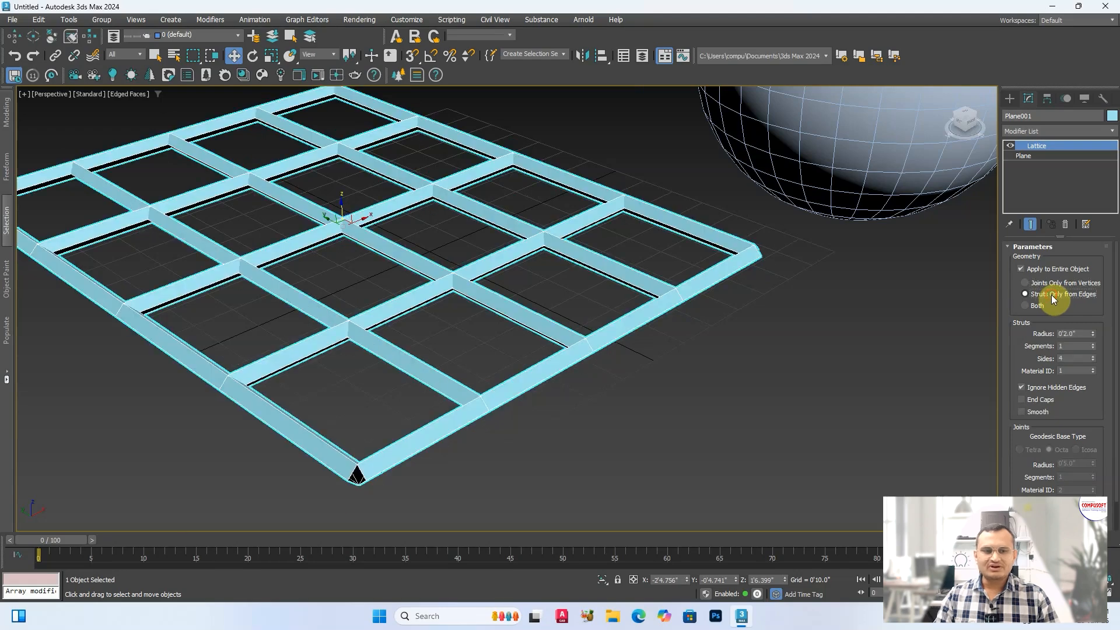
left_click(1040, 307)
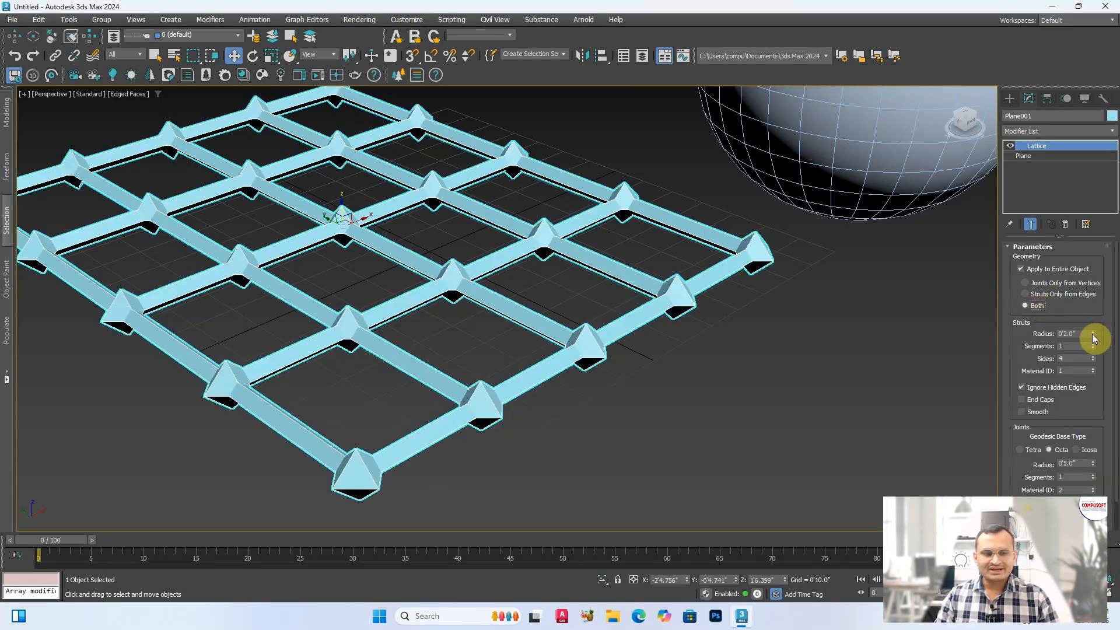
- Set the plane lattice's strut radius to 0'2.5" and its strut segments to 6
left_click_drag(1093, 335, 1094, 333)
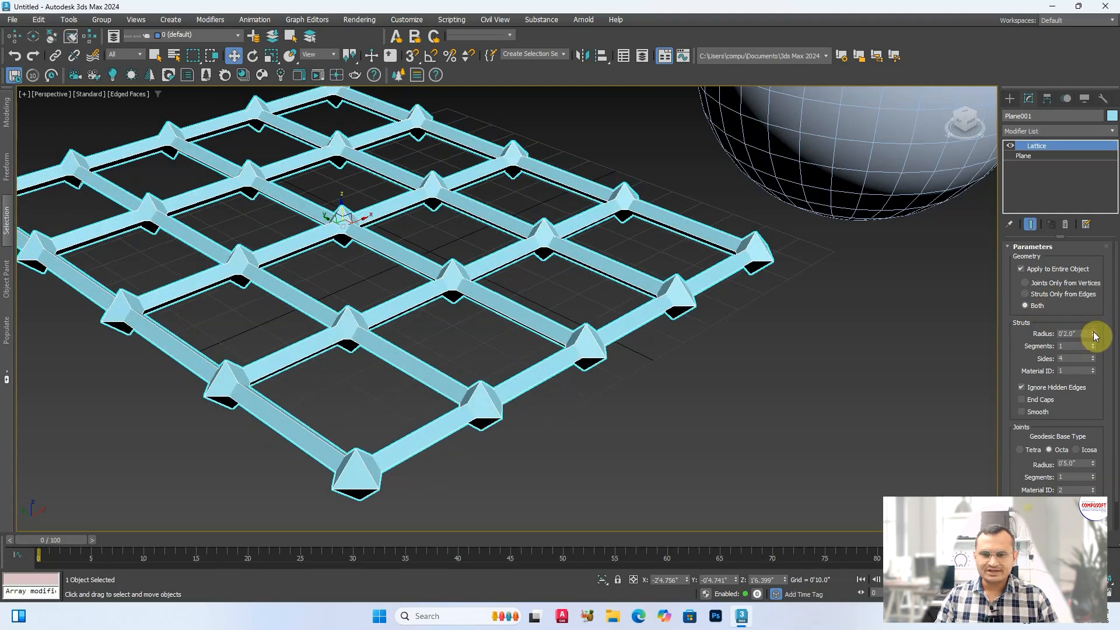
left_click(1094, 332)
left_click(1093, 345)
left_click(1093, 345)
left_click(1093, 345)
left_click(1093, 345)
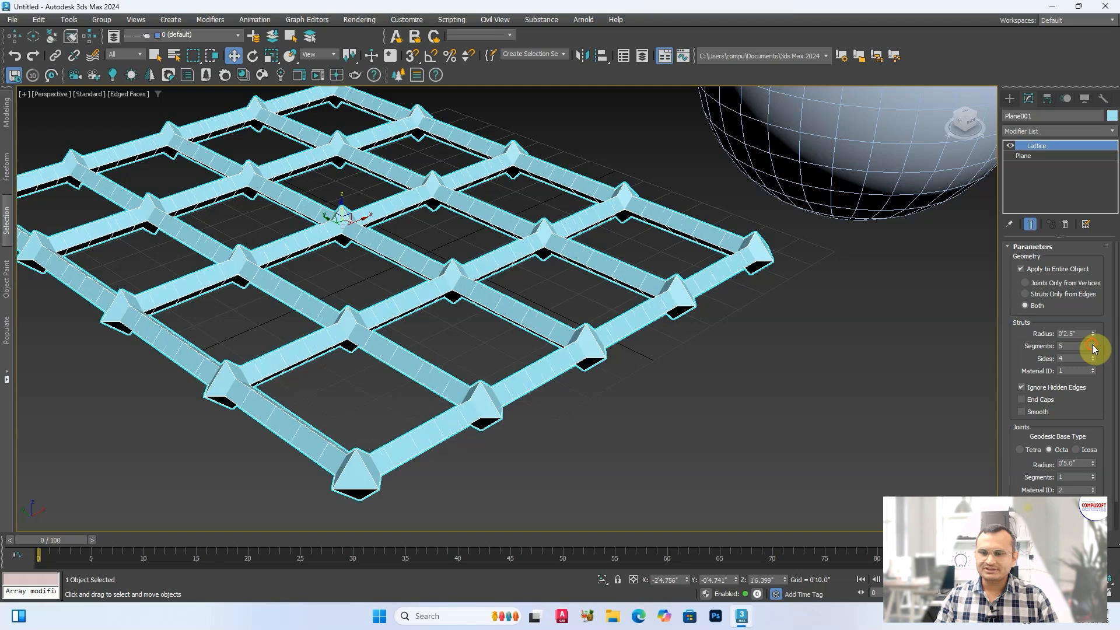
left_click(1092, 345)
- Set the number of sides of the plane lattice's struts to 6
left_click(1093, 356)
left_click(1093, 356)
left_click(1093, 356)
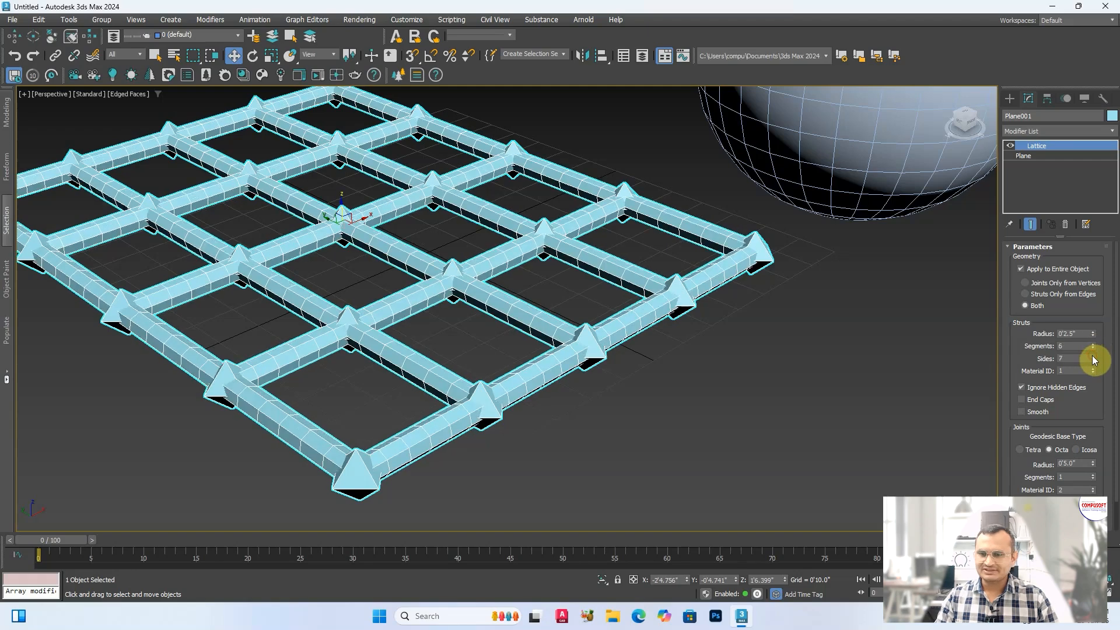
left_click(1094, 361)
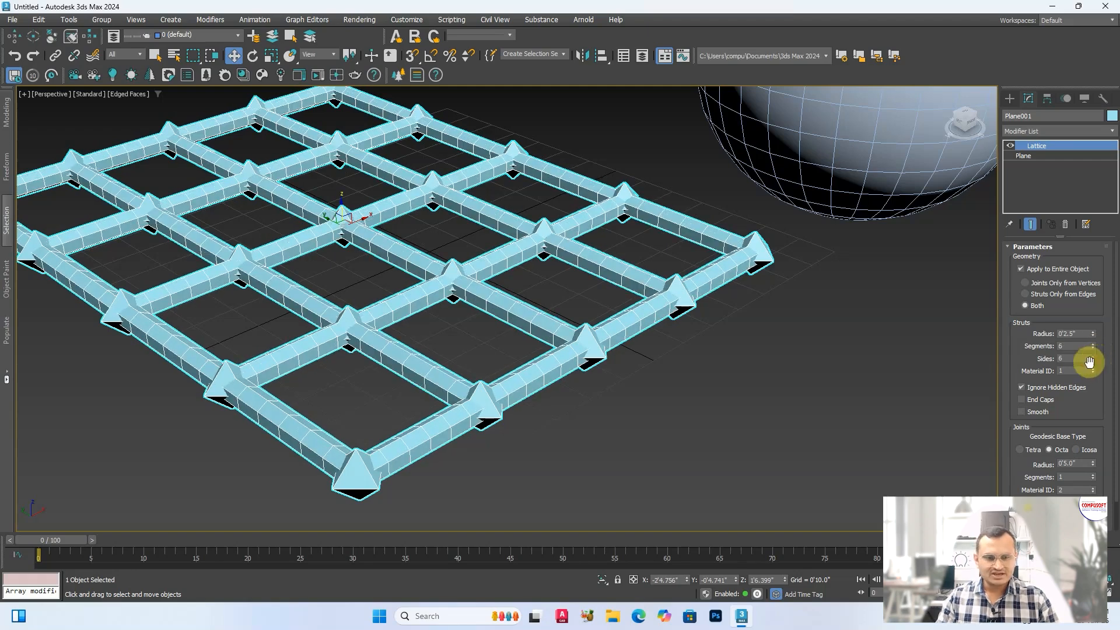
- Turn Ignore Hidden Edges off for the plane's lattice and turn it back on
left_click_drag(1062, 404, 1063, 370)
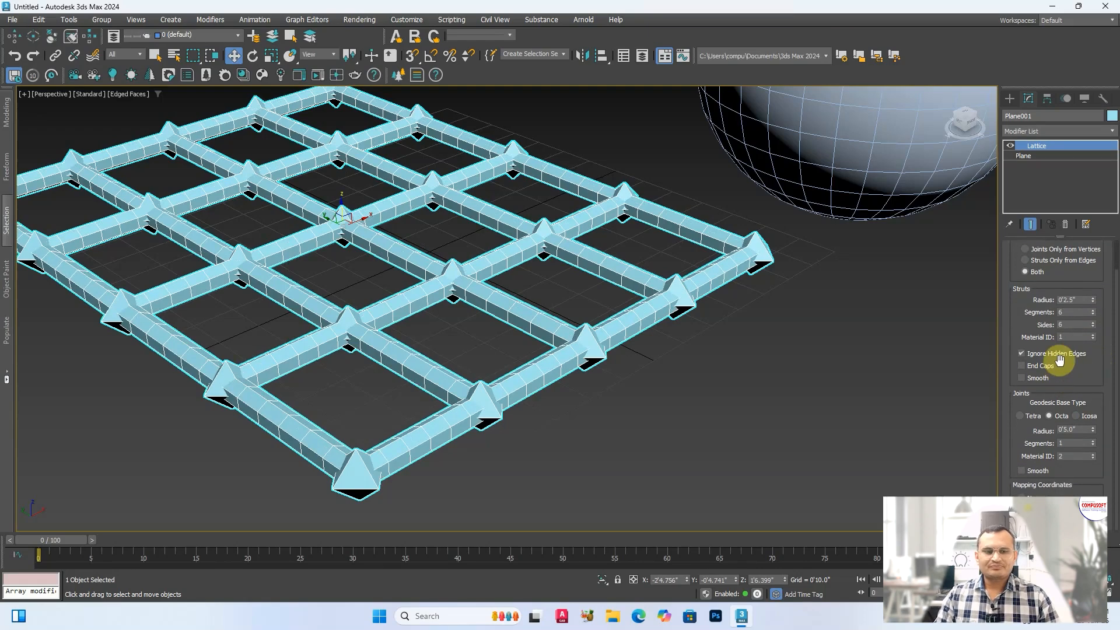
left_click(1063, 354)
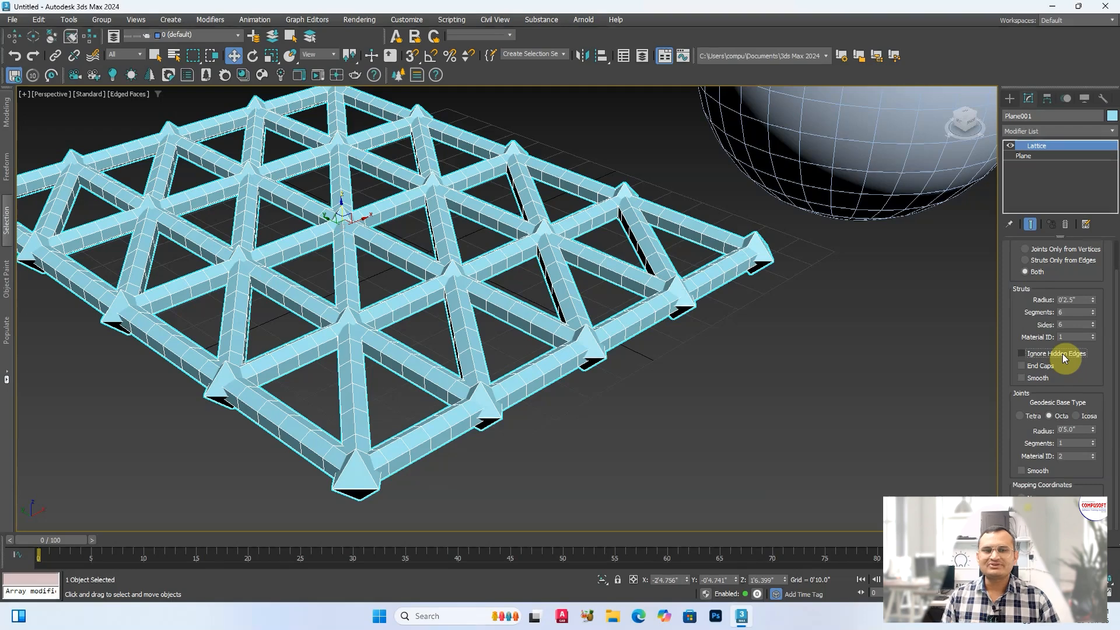
left_click(1063, 354)
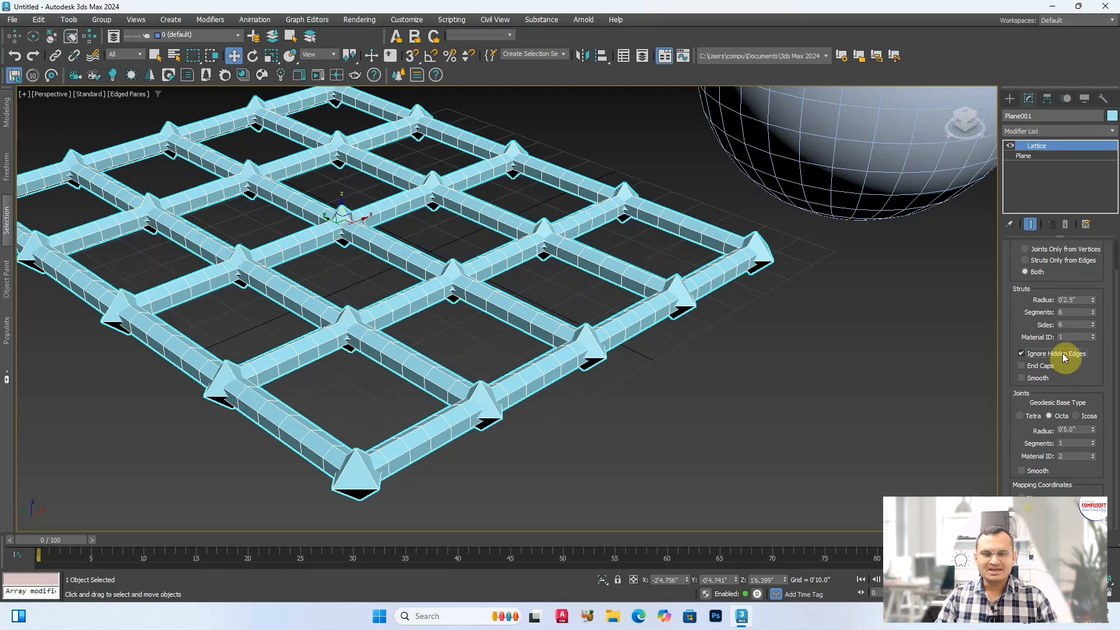
- Switch the plane's lattice to Struts Only from Edges and give the struts End Caps, Smooth and 7 sides
left_click(1039, 366)
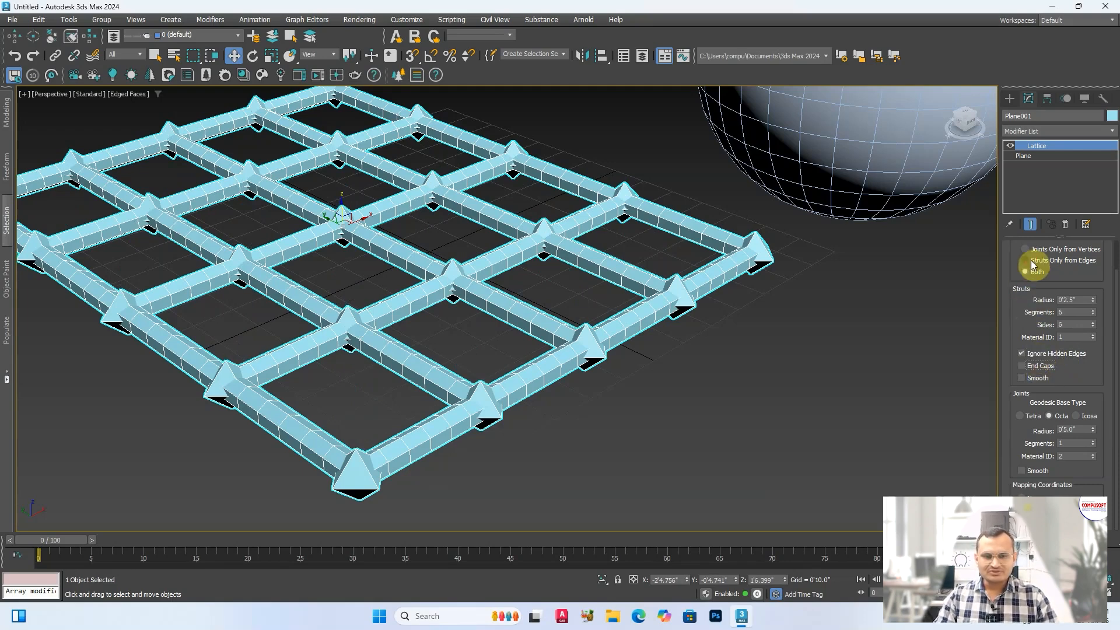
left_click(1031, 261)
left_click(1038, 368)
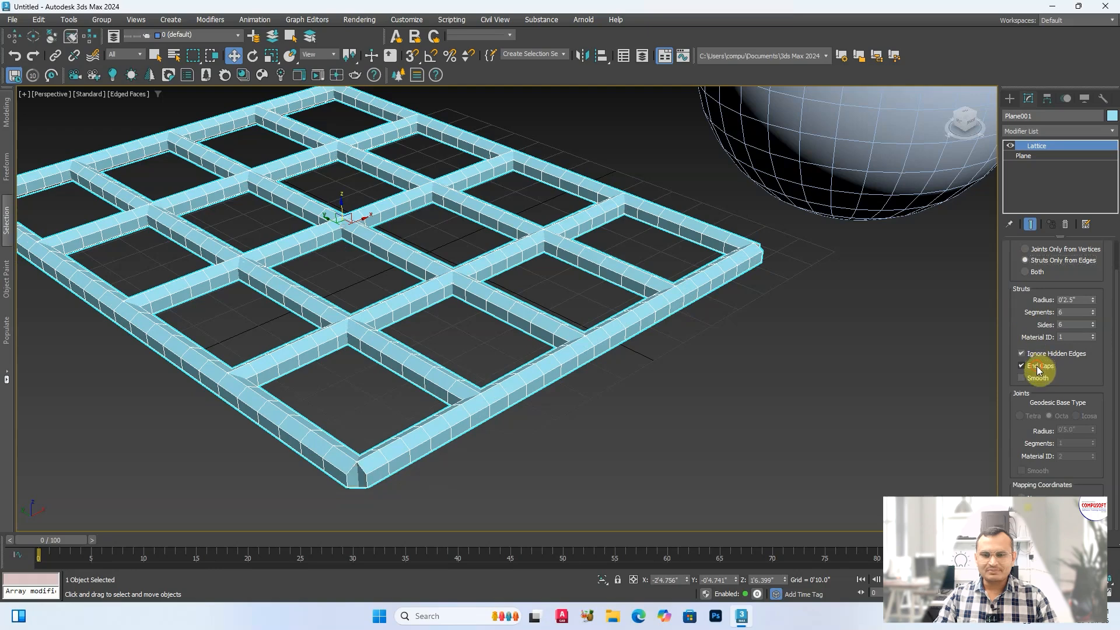
left_click(1036, 378)
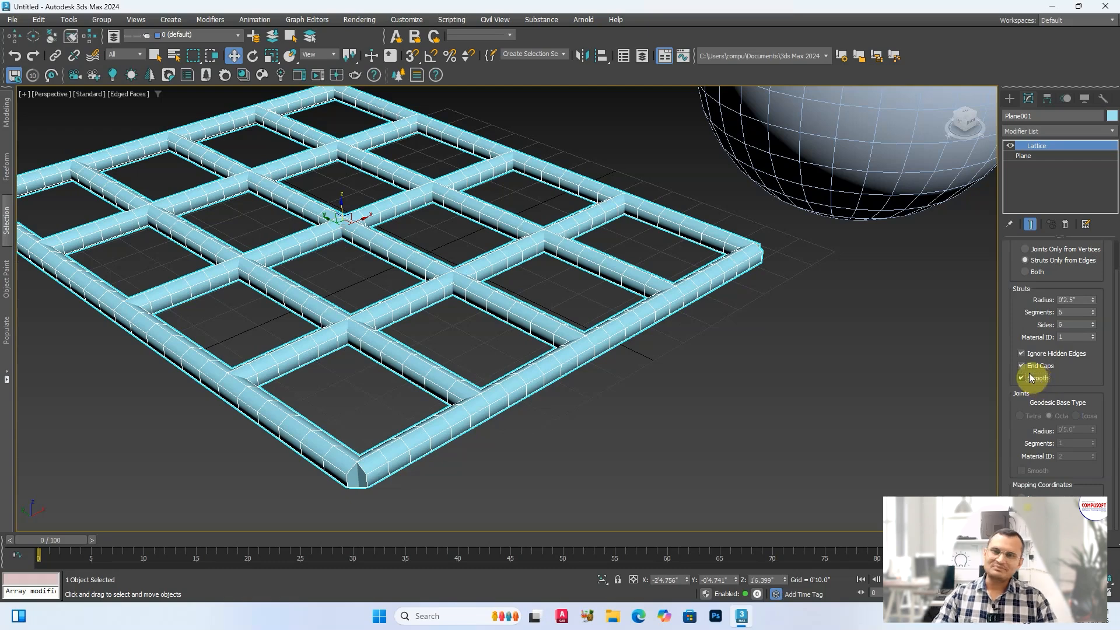
left_click(1095, 324)
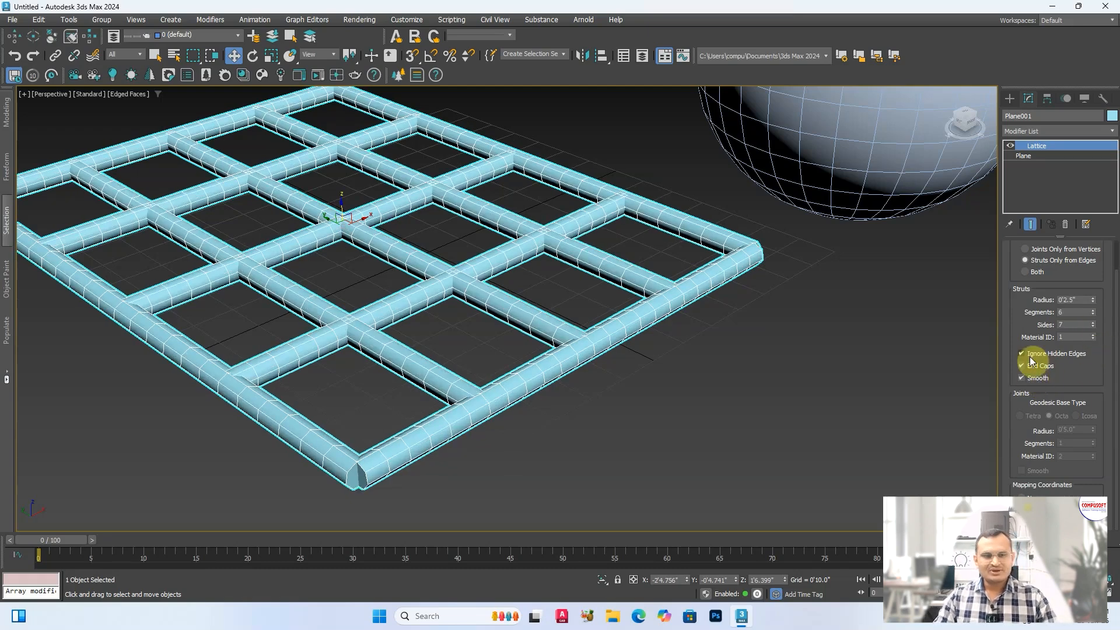
- Switch the plane's lattice to Both and set the joints' geodesic base type to Icosa after trying Tetra and Octa
left_click(1034, 272)
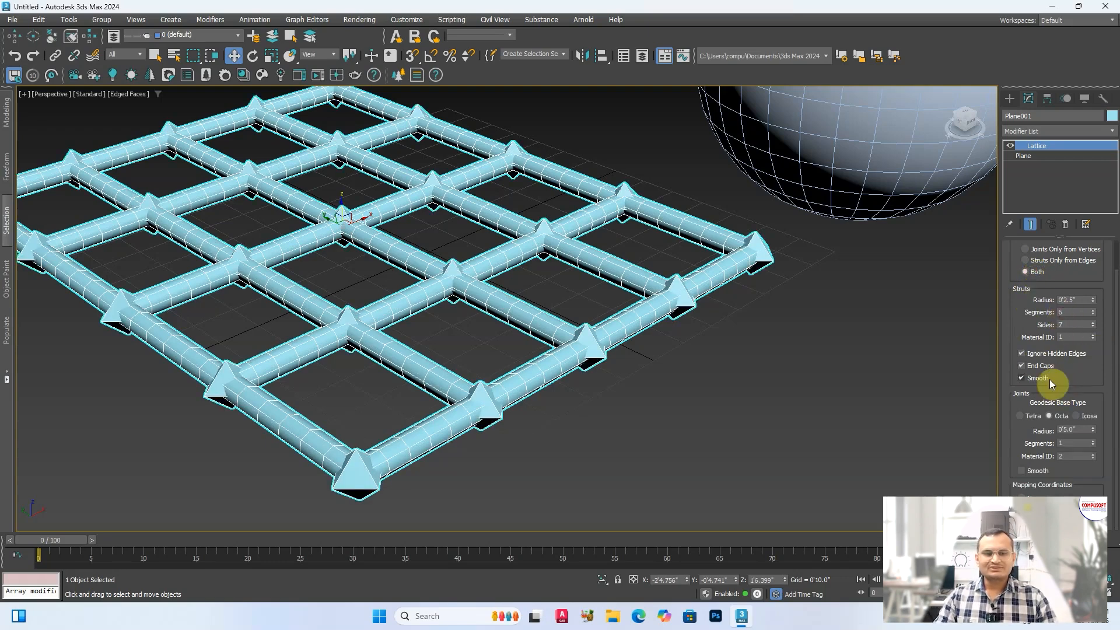
left_click(1032, 418)
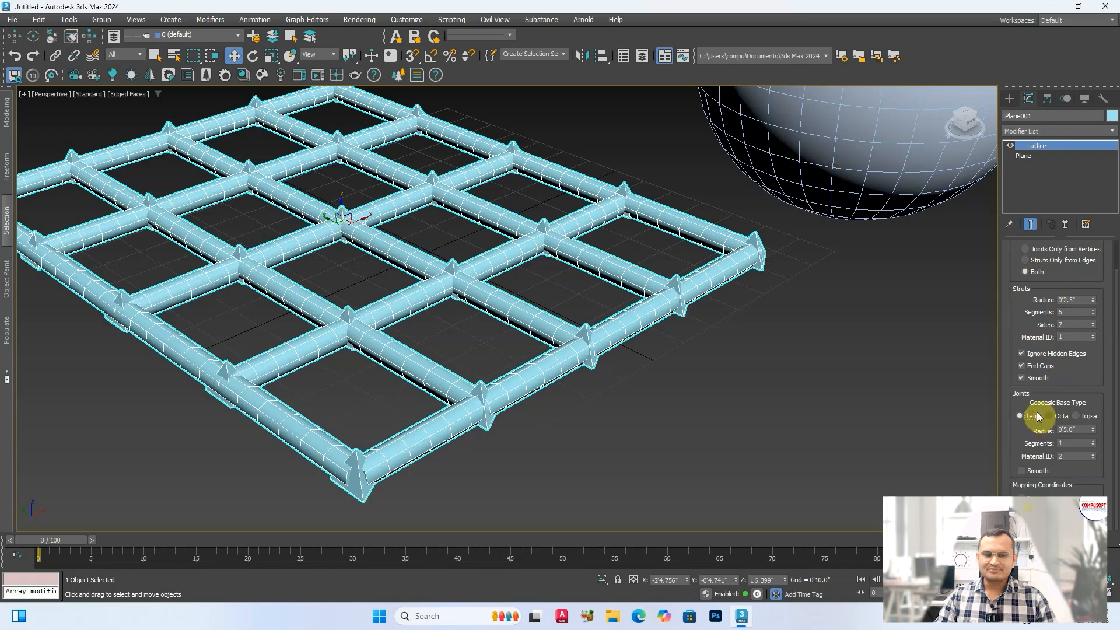
left_click(1049, 416)
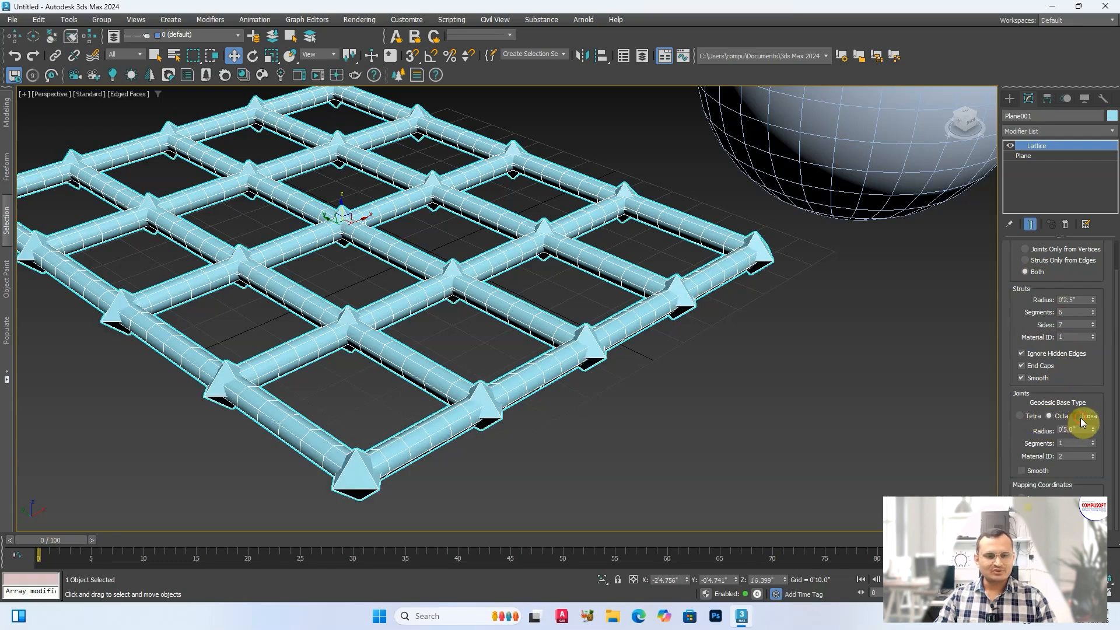
left_click(1080, 418)
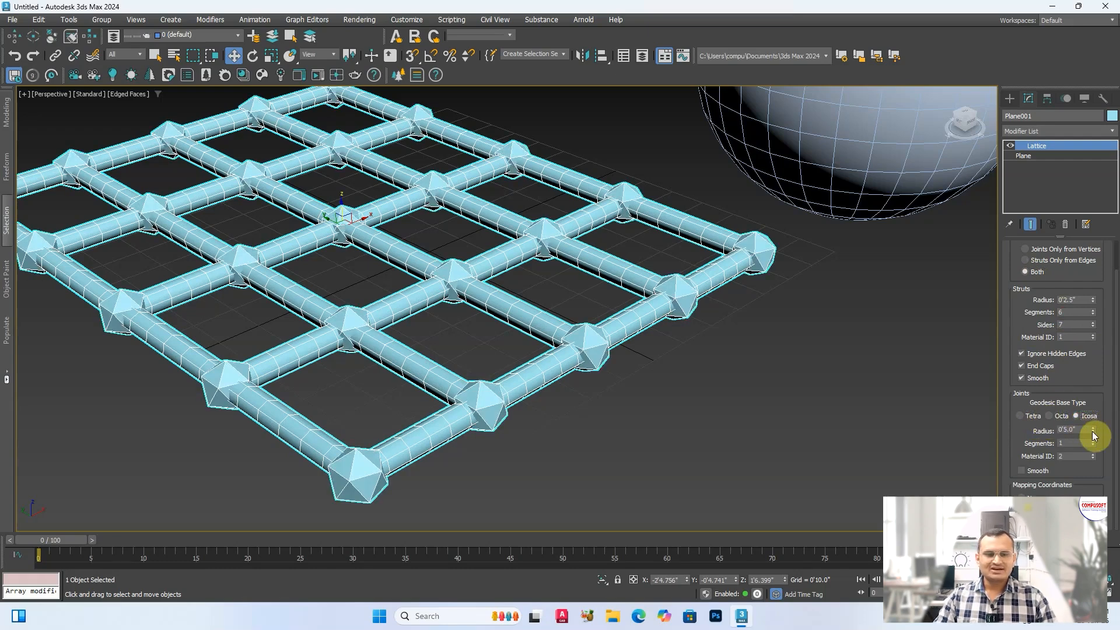
- Set the plane lattice's joint radius to 0'7.0" and its joint segments to 3
left_click(1093, 429)
left_click(1093, 430)
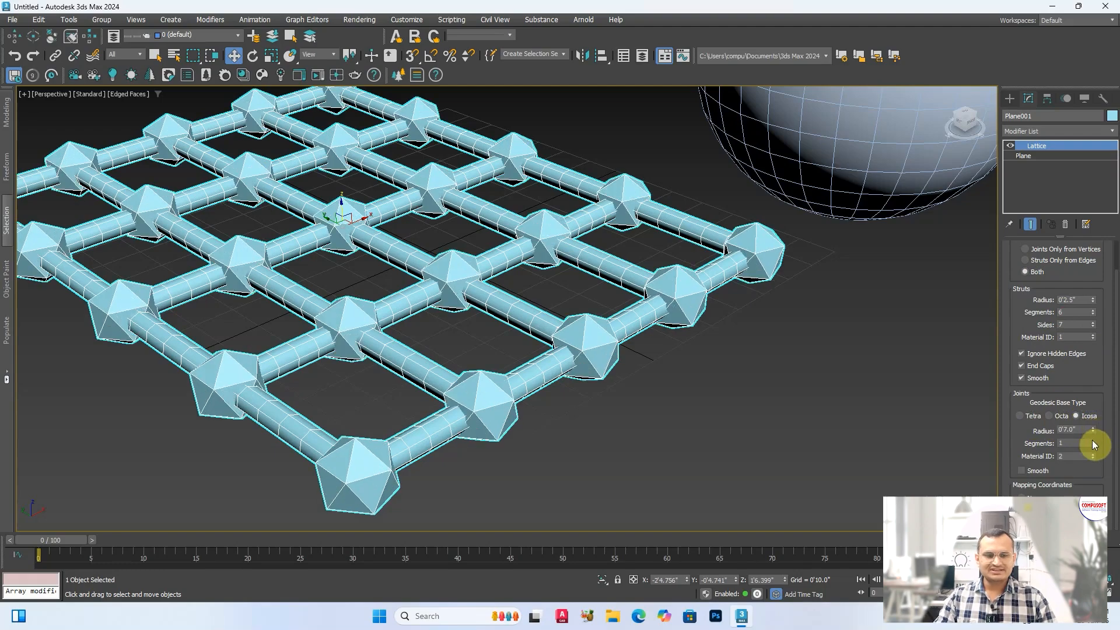
left_click(1093, 442)
left_click(1093, 442)
left_click(1093, 441)
left_click(1093, 446)
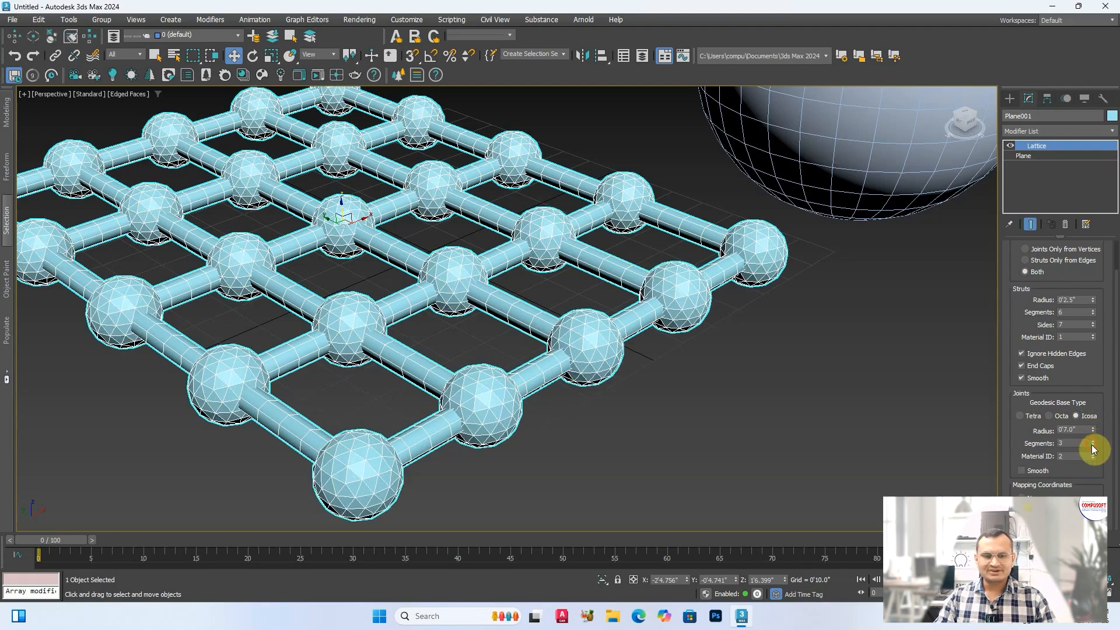
- Enable Smooth for the joints of the plane's lattice
left_click(1036, 470)
scroll(613, 362, "down", 5)
scroll(554, 405, "up", 4)
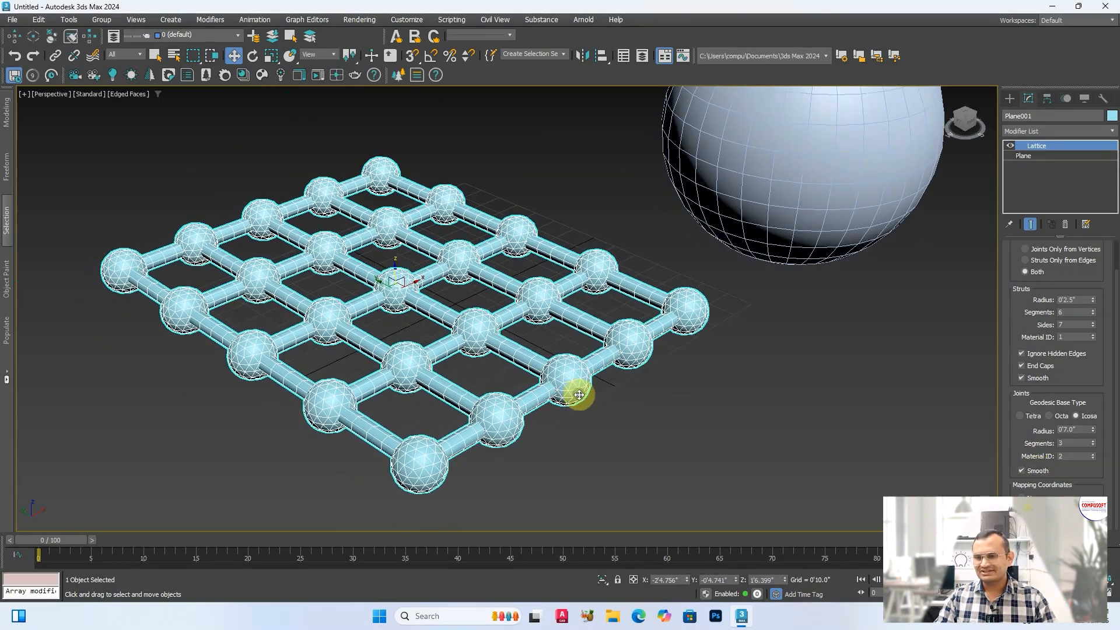
- Select the sphere and apply a Lattice modifier to it
scroll(578, 394, "down", 3)
middle_click_drag(578, 393, 575, 437, "alt")
scroll(692, 409, "down", 3)
left_click(475, 253)
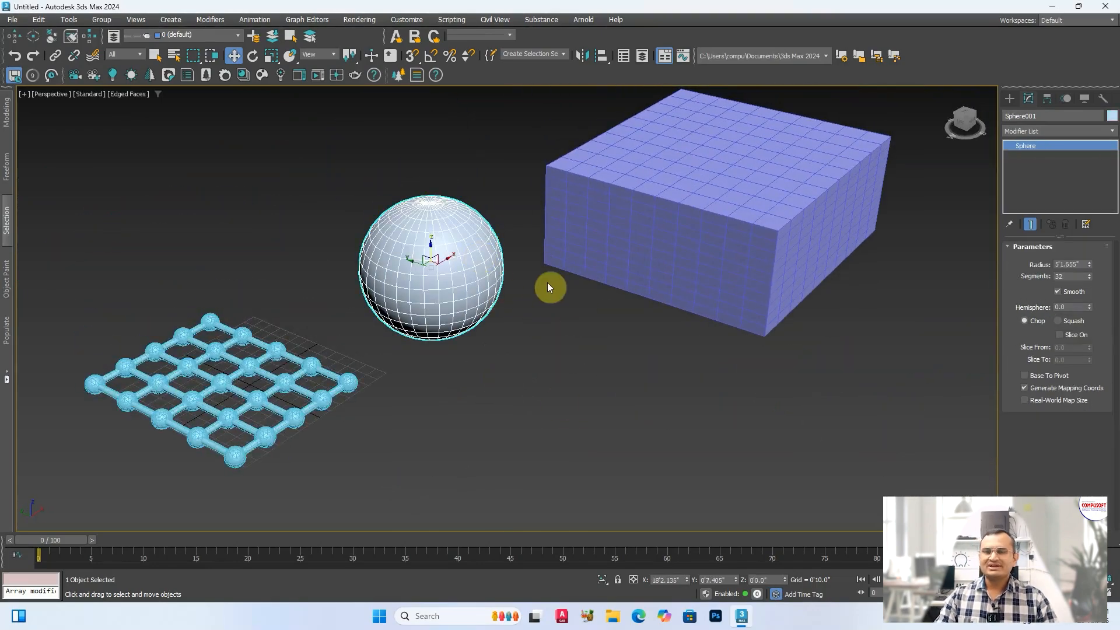
left_click(1043, 131)
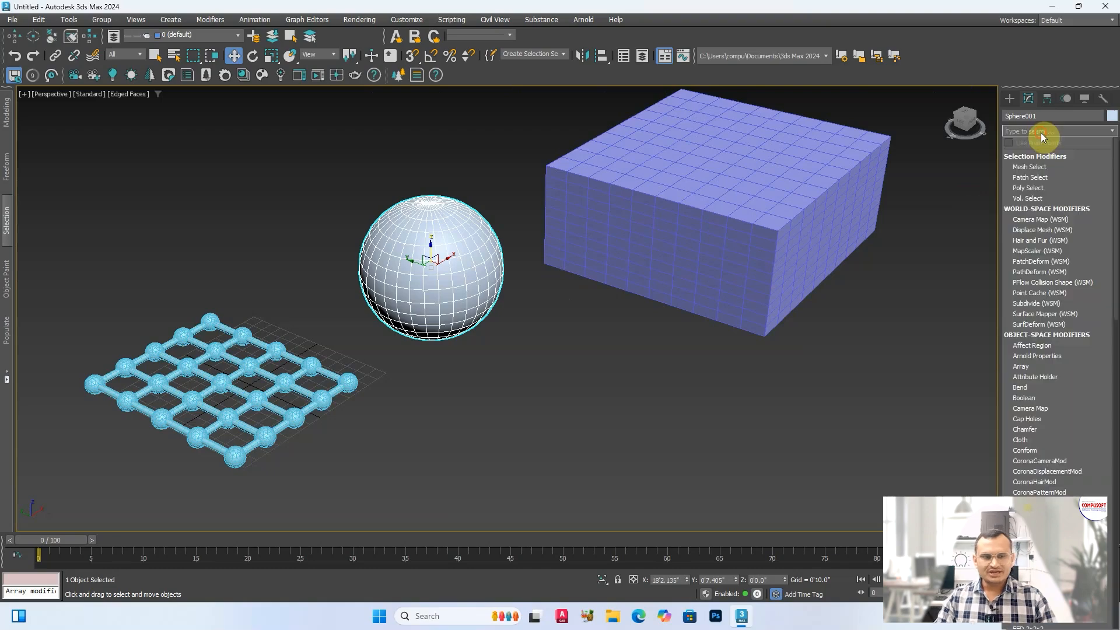
type("la")
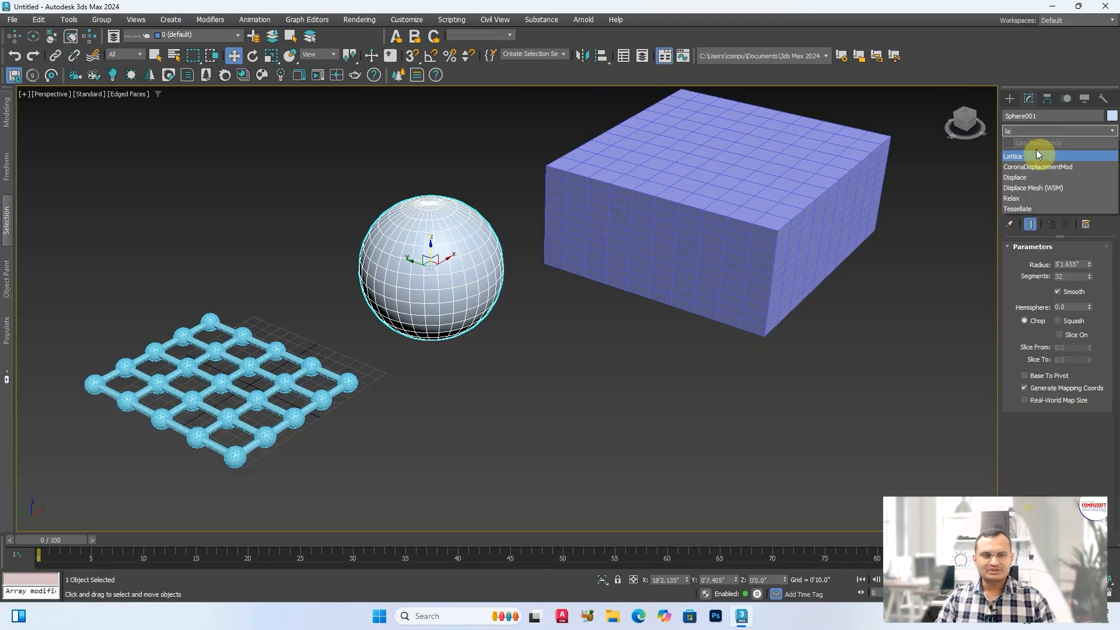
left_click(1033, 156)
- Set the sphere lattice's geometry to Struts Only from Edges
key("z")
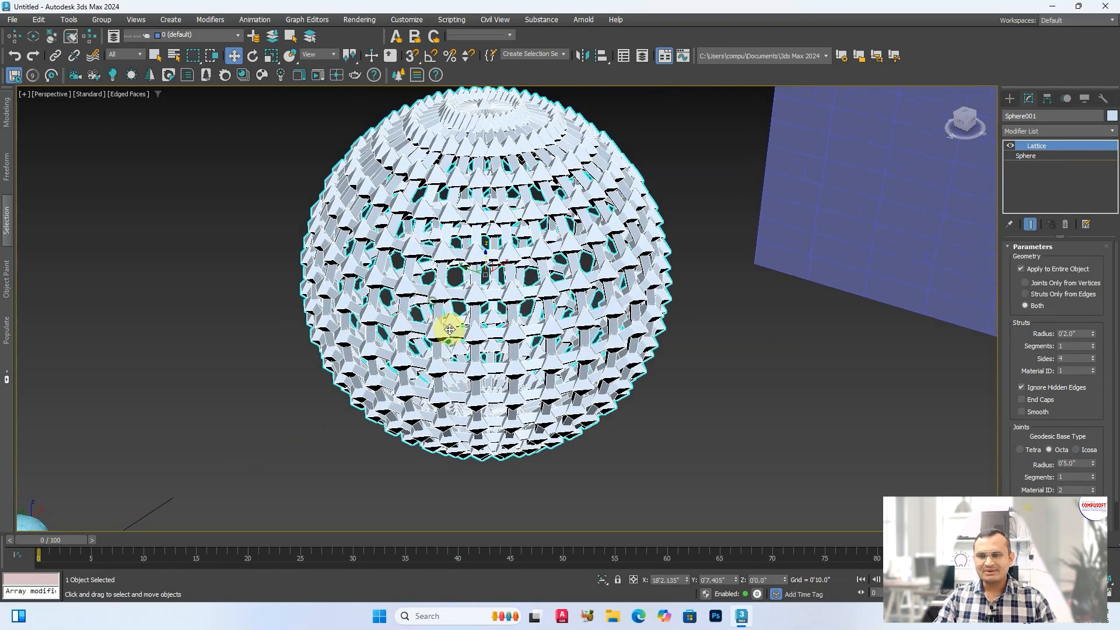
left_click(1038, 296)
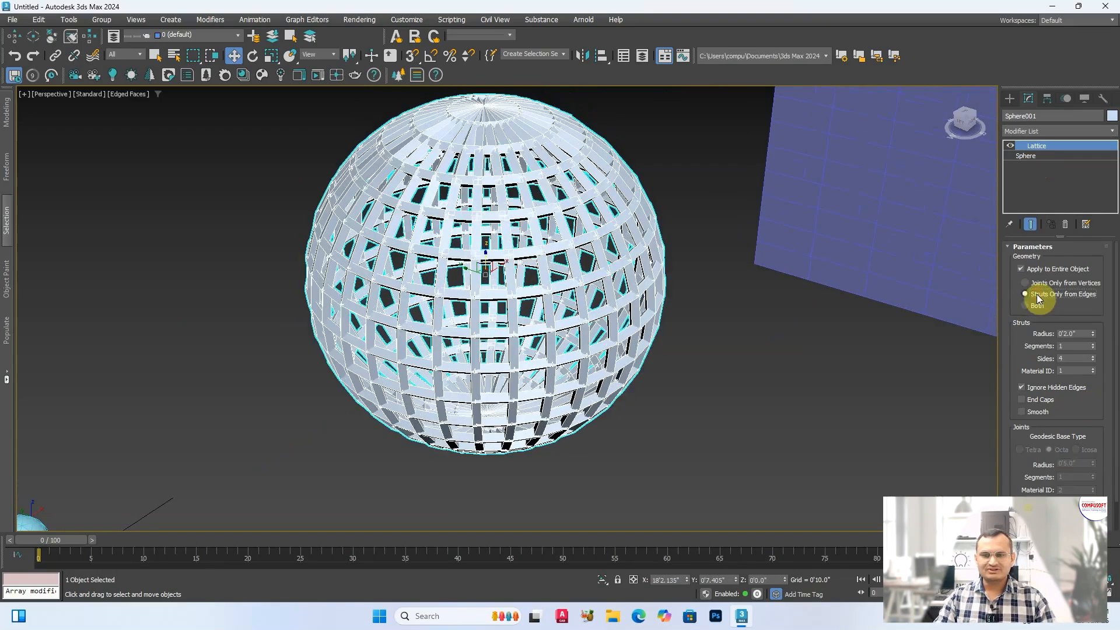
scroll(617, 369, "up", 8)
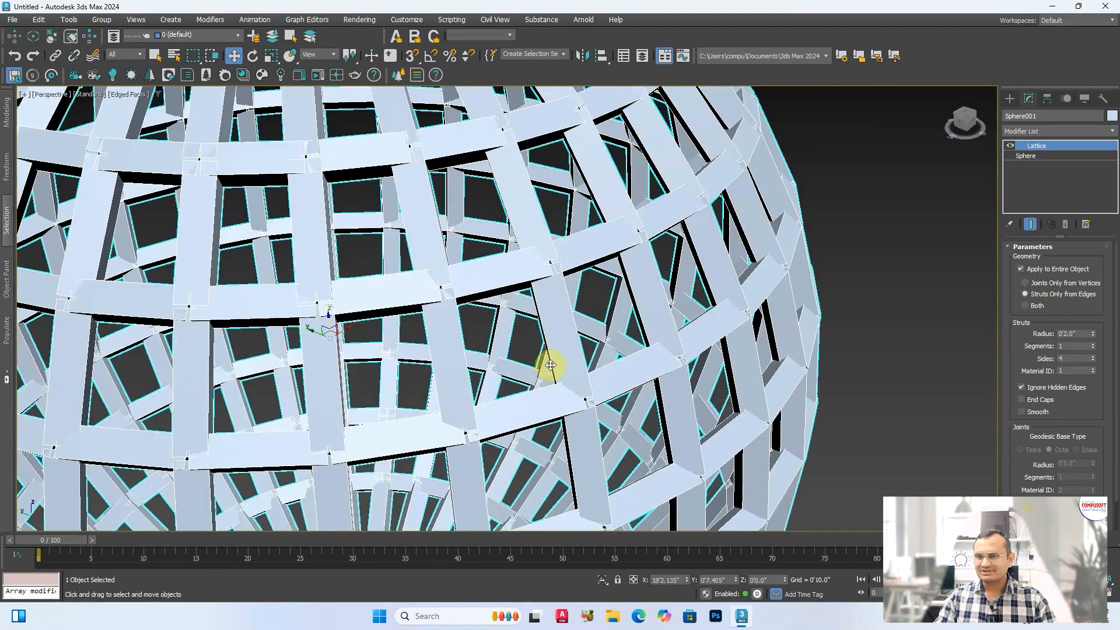
- Set the strut radius of the sphere's lattice to 0'1.0"
scroll(551, 365, "down", 5)
middle_click_drag(599, 405, 610, 380, "alt")
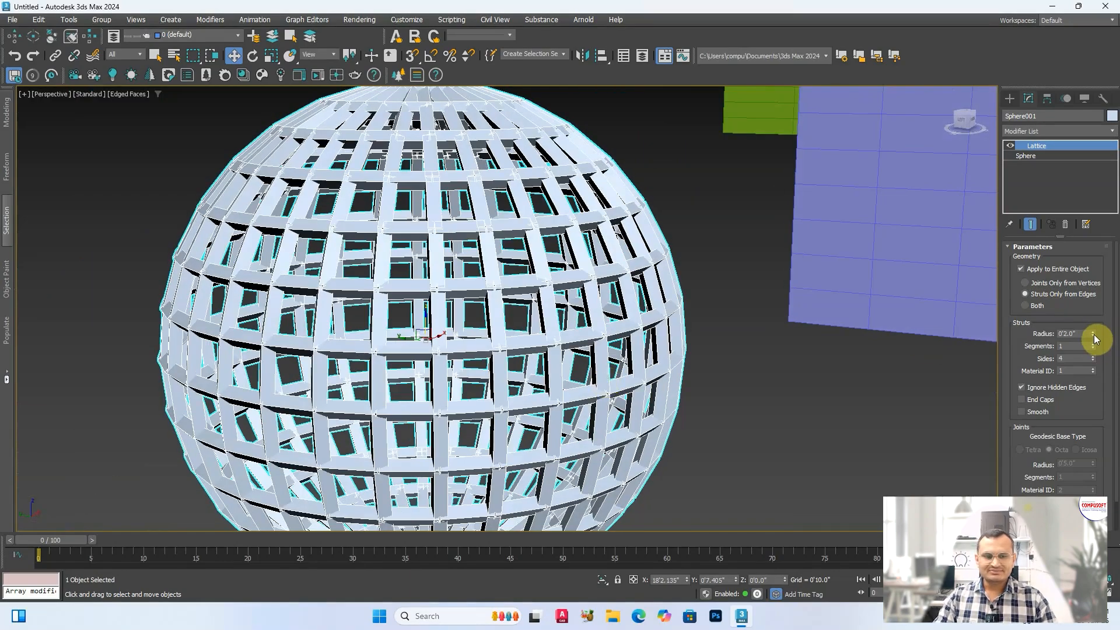
left_click_drag(1095, 338, 1094, 341)
middle_click_drag(578, 382, 478, 268, "alt")
scroll(523, 355, "down", 6)
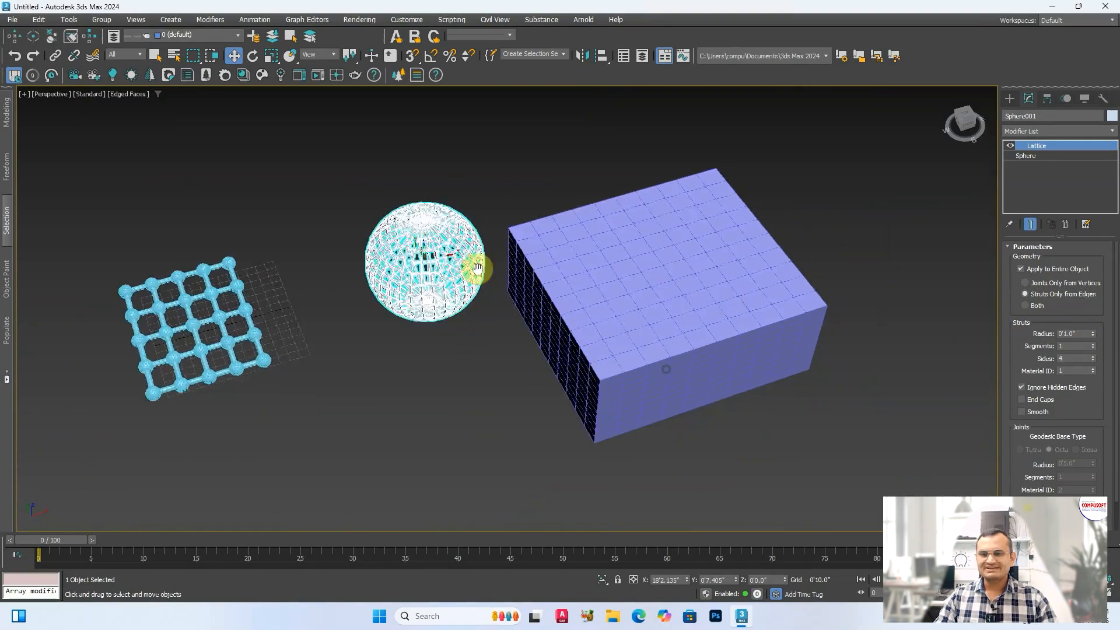
- Select the purple box beside the sphere and apply a Lattice modifier to it
scroll(478, 269, "up", 3)
middle_click_drag(705, 426, 615, 370, "alt")
left_click(655, 314)
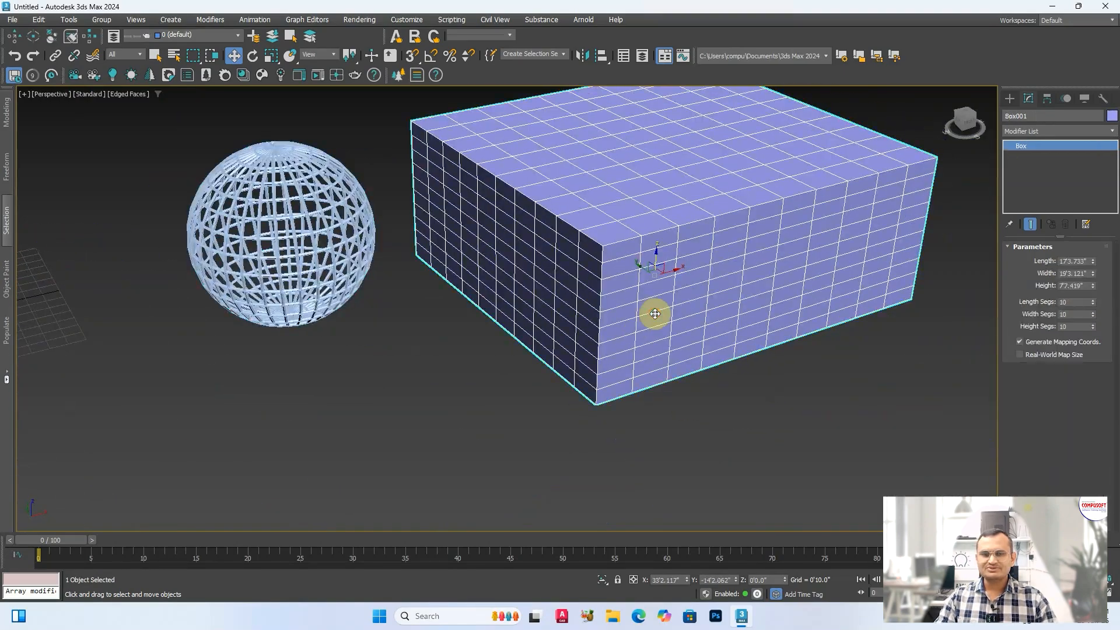
left_click(1067, 130)
type("la")
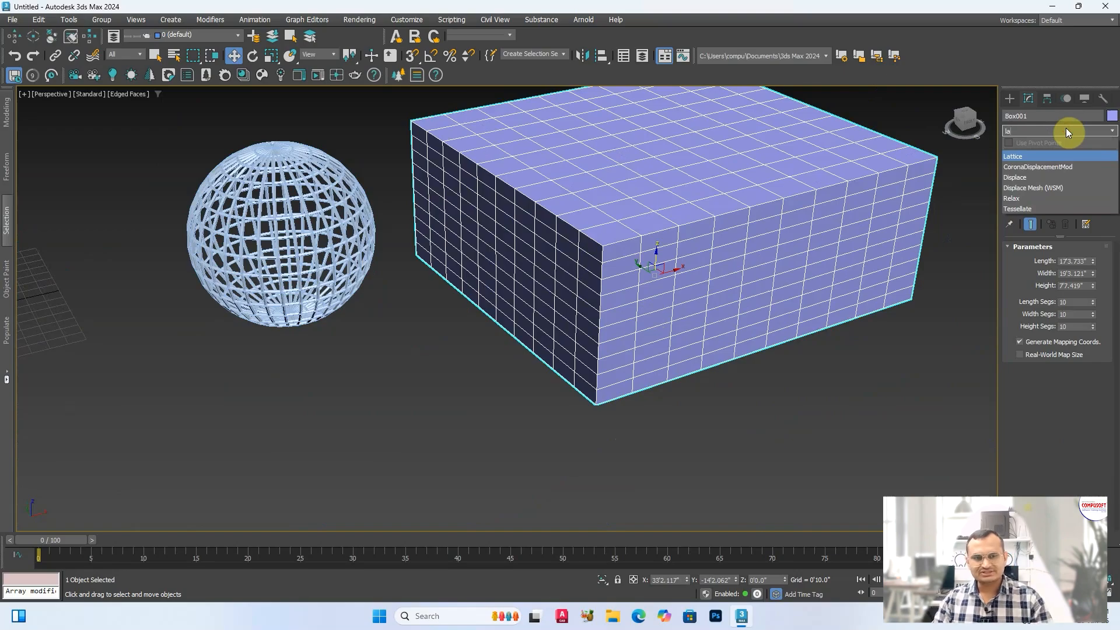
left_click(1041, 153)
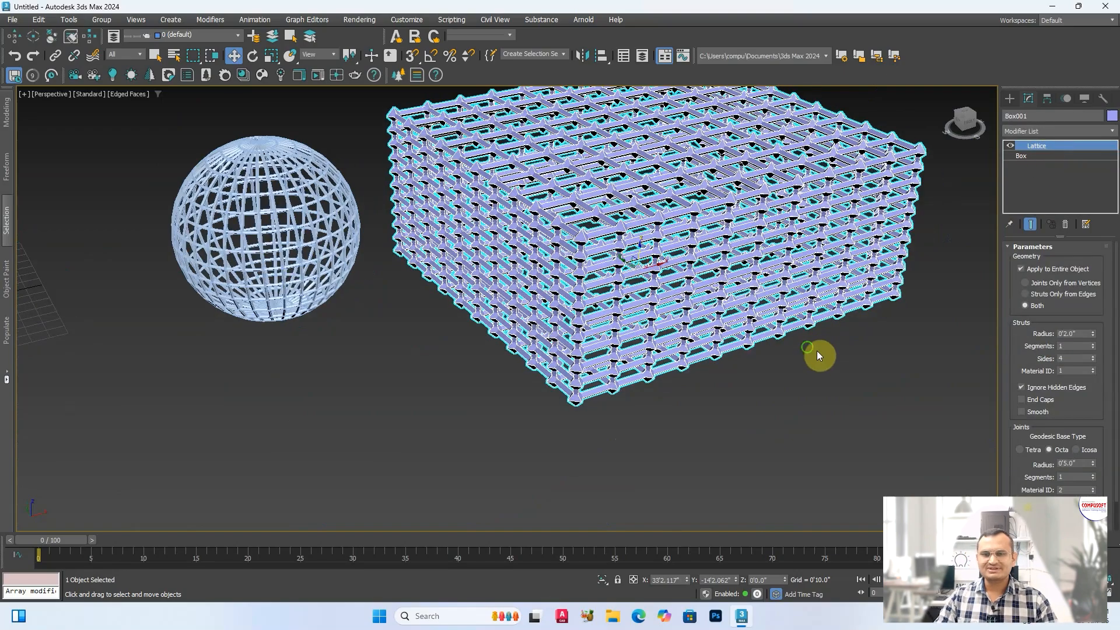
- Increase the joint segments of the box's lattice to 6
middle_click_drag(817, 351, 597, 373)
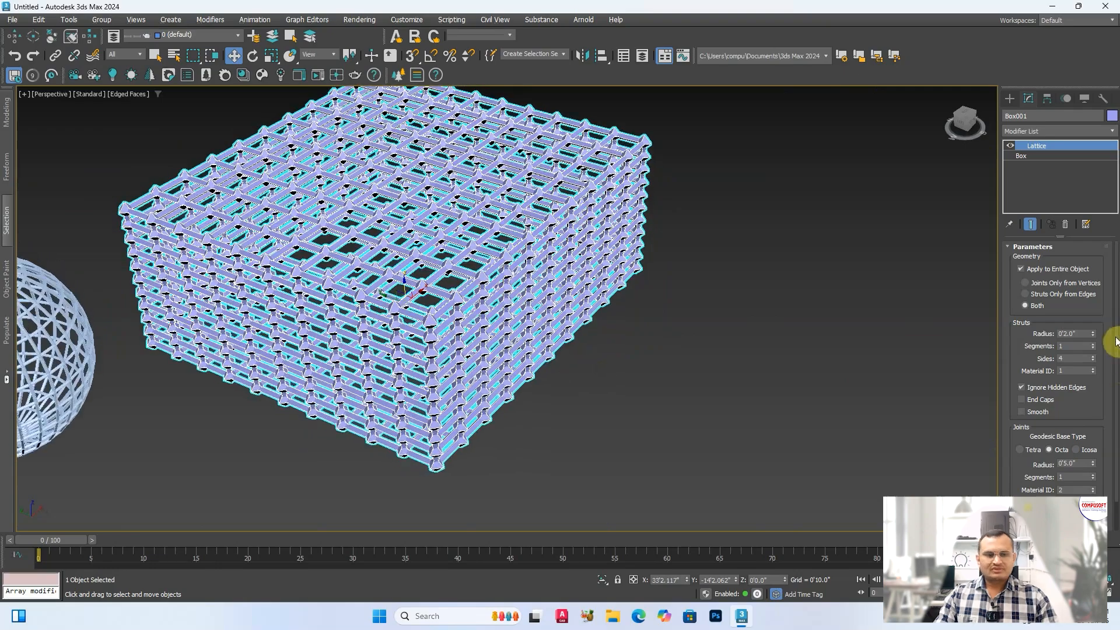
left_click(1094, 476)
left_click(1094, 476)
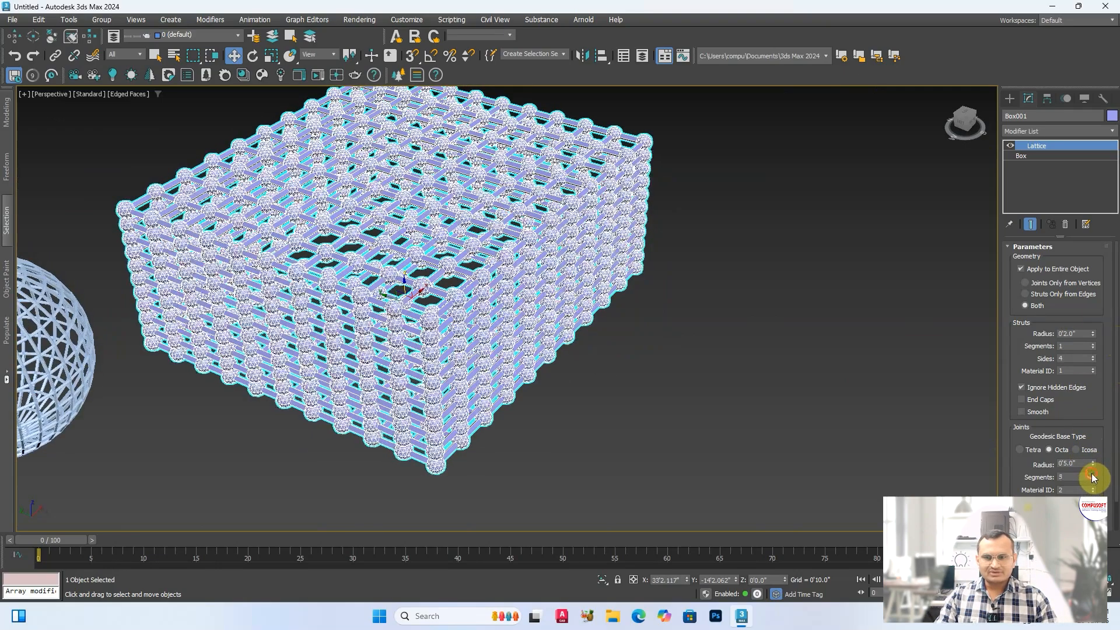
left_click(1095, 475)
left_click(1094, 476)
left_click(1094, 476)
scroll(333, 289, "up", 3)
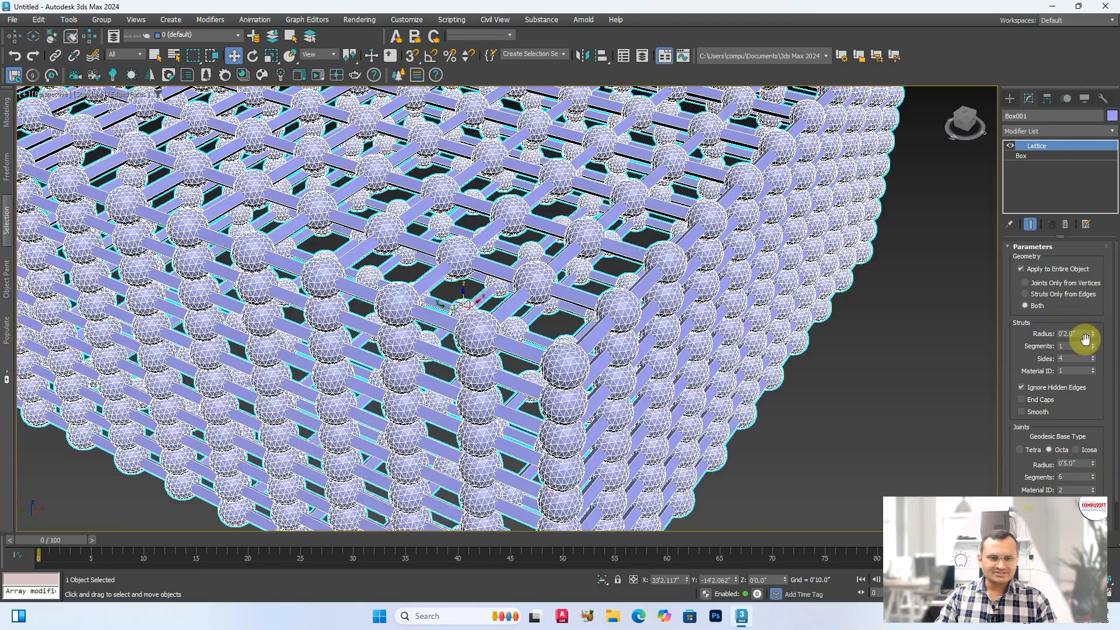
- Try smaller joint radii down to 0'1.5" on the box's lattice and settle on 0'2.0"
left_click(1092, 468)
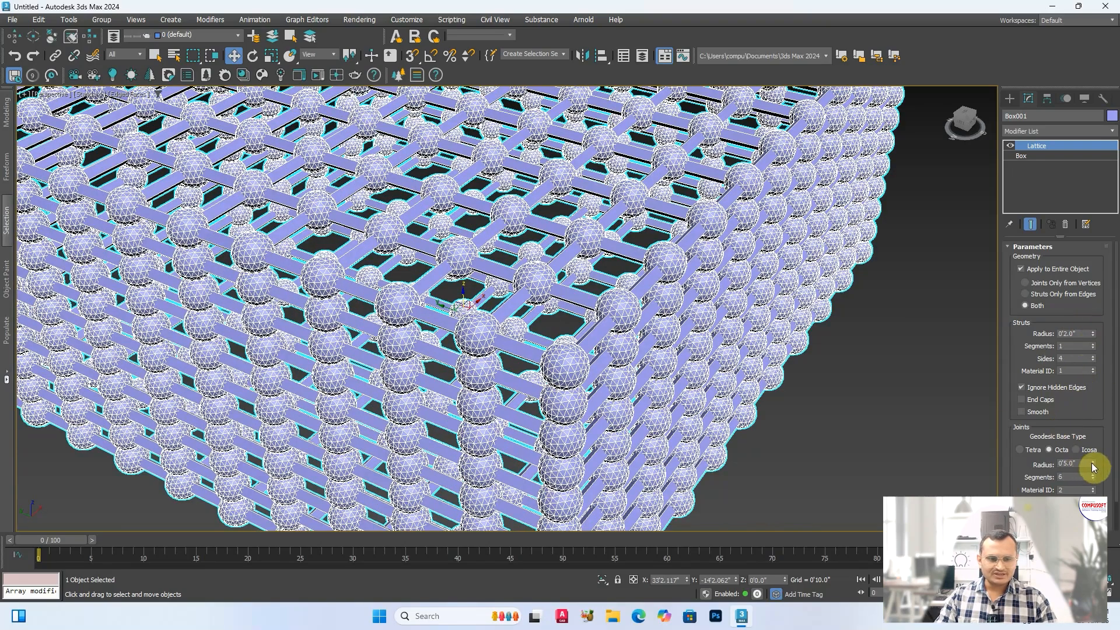
left_click(1093, 468)
left_click(1093, 468)
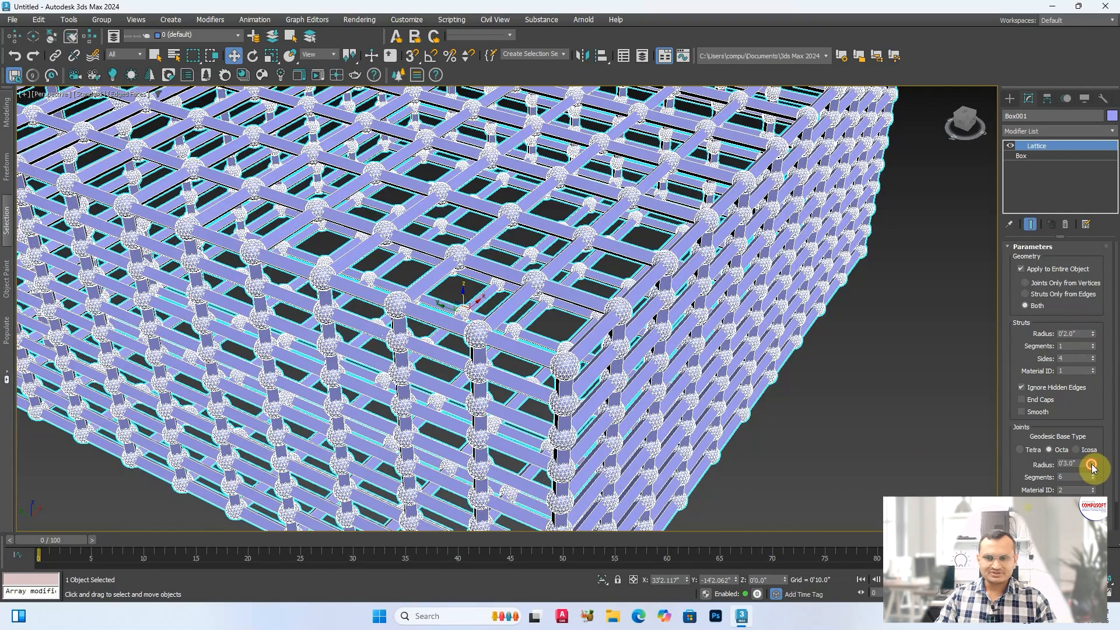
left_click(1093, 467)
left_click(1093, 468)
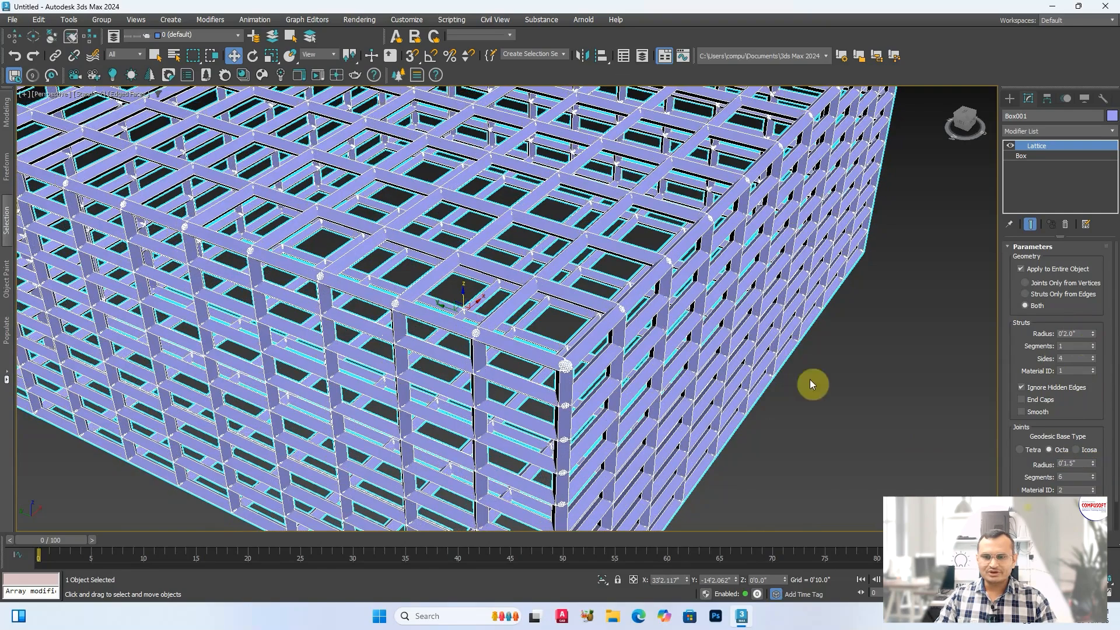
scroll(534, 362, "up", 5)
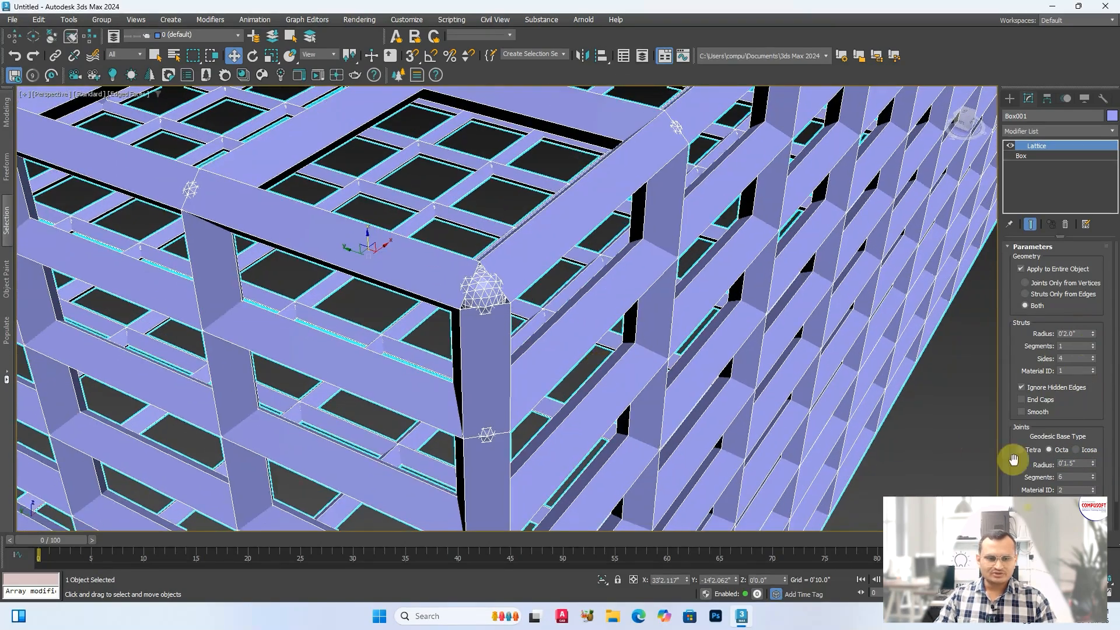
left_click(1093, 462)
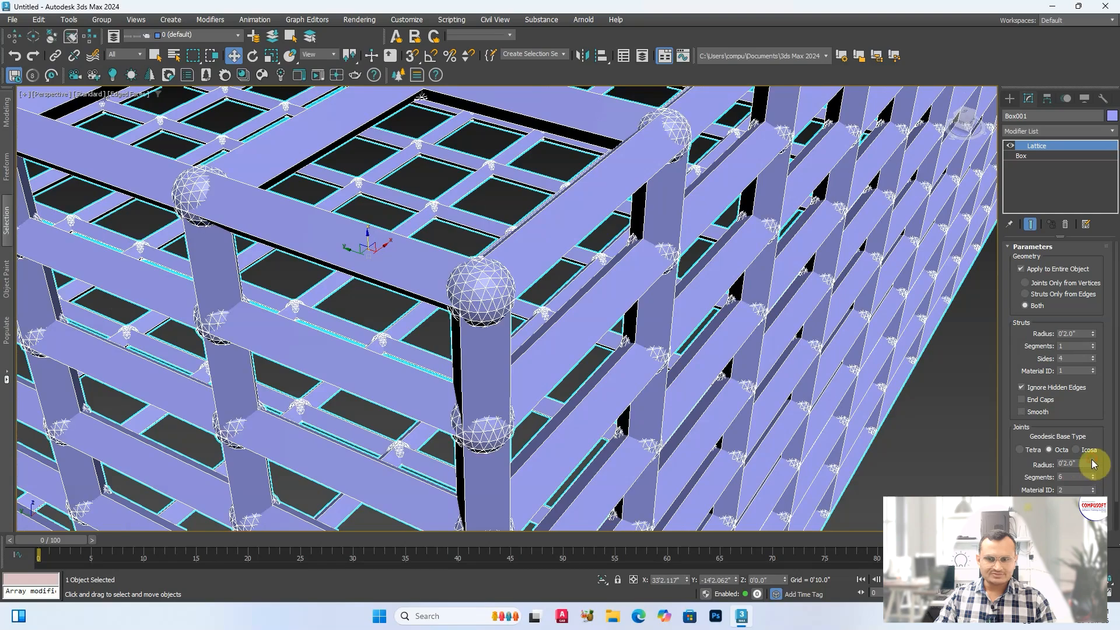
scroll(525, 362, "down", 6)
scroll(563, 357, "down", 3)
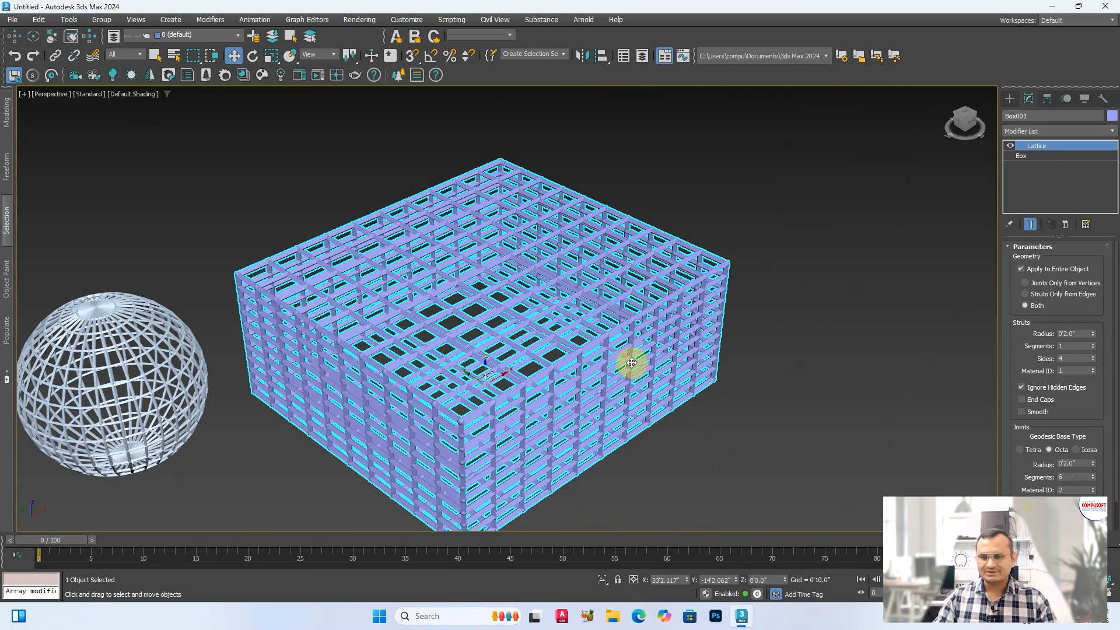
- Create a box about 56'4" long, 61'6" wide and 19'6" high in the empty area beside the green box
scroll(686, 339, "down", 10)
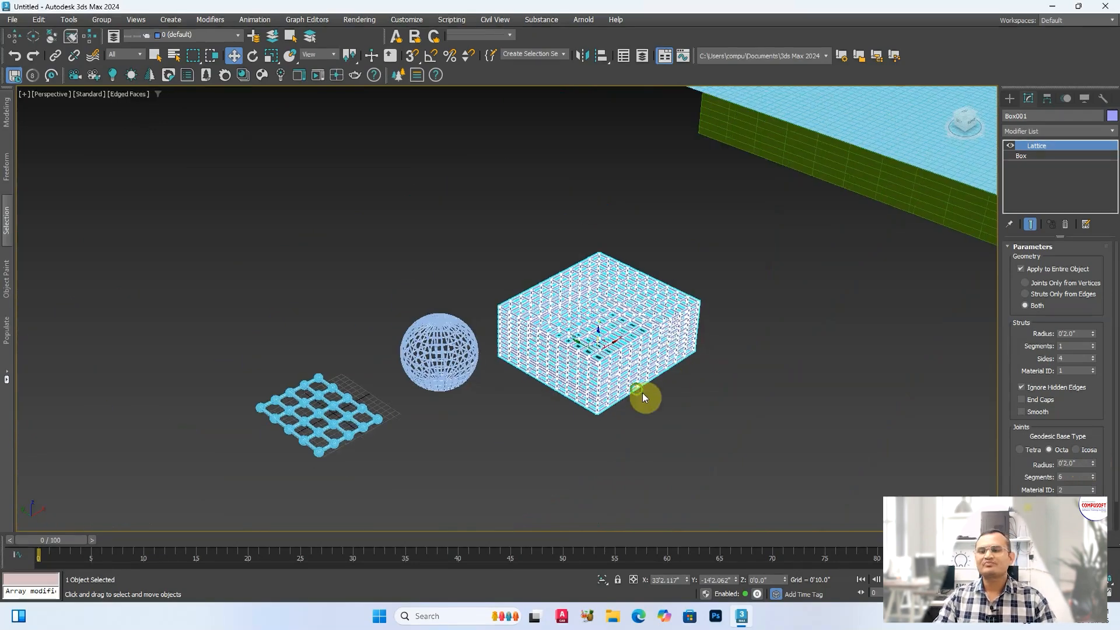
scroll(472, 365, "down", 2)
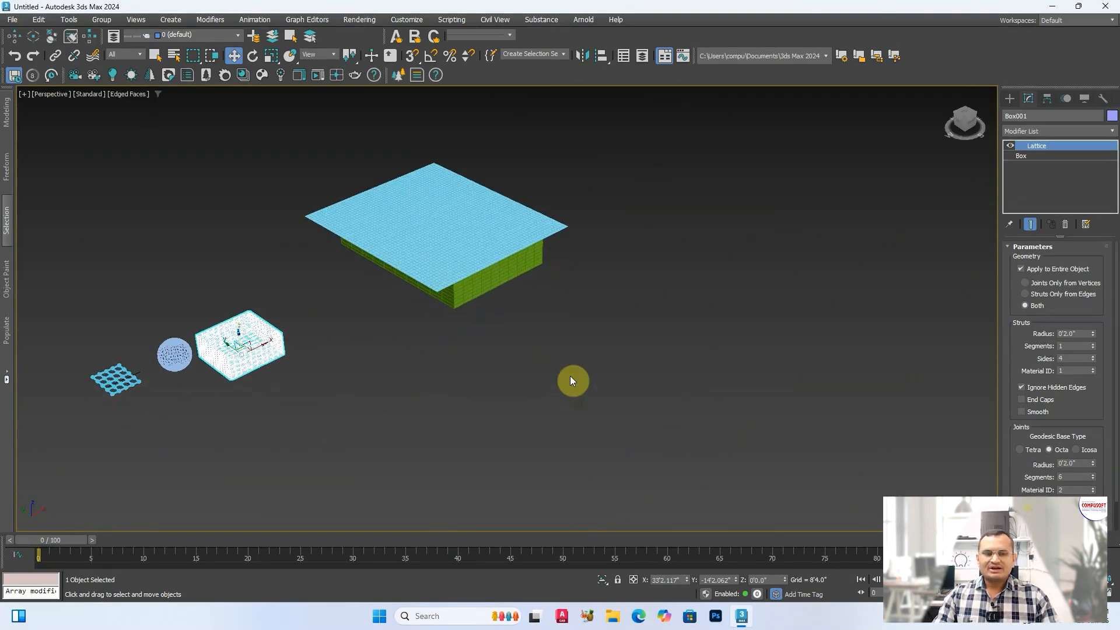
left_click(1010, 98)
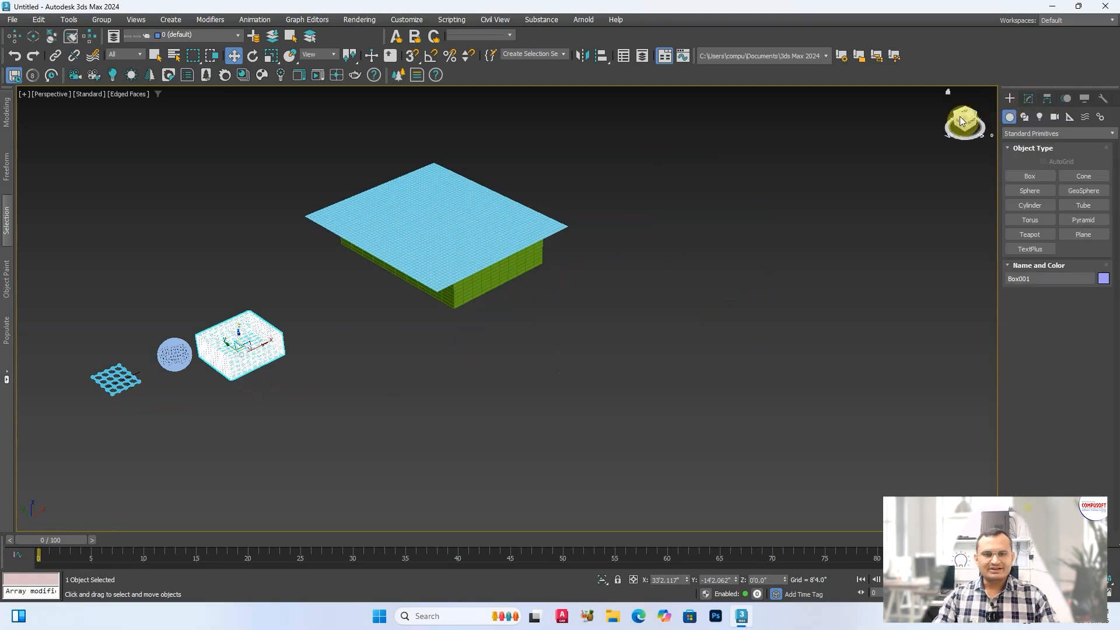
left_click(1030, 175)
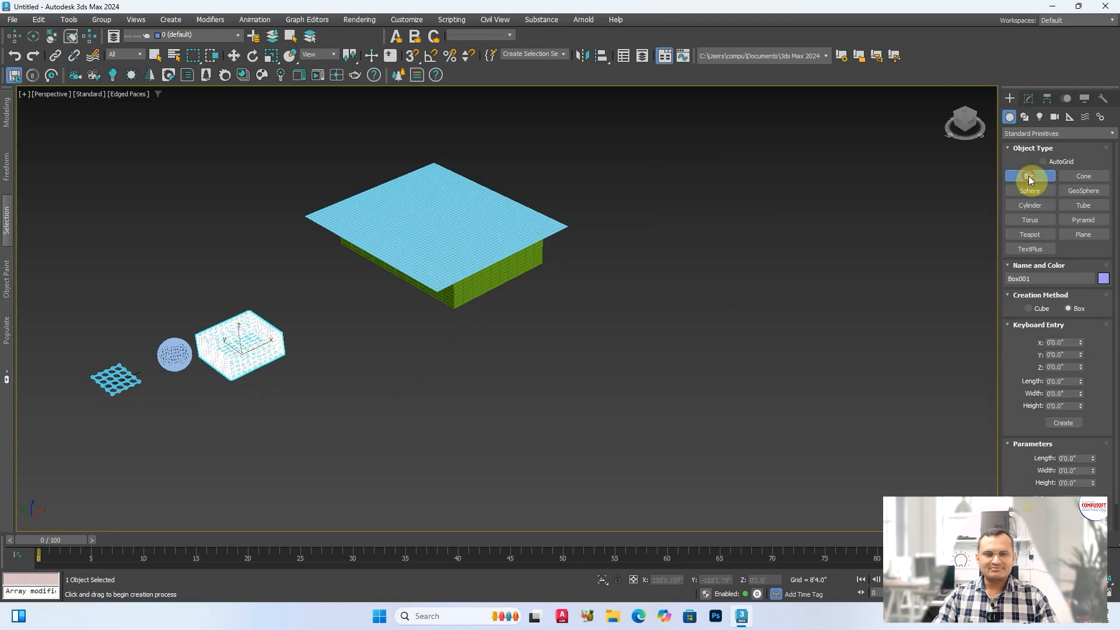
left_click_drag(589, 387, 866, 389)
left_click(841, 320)
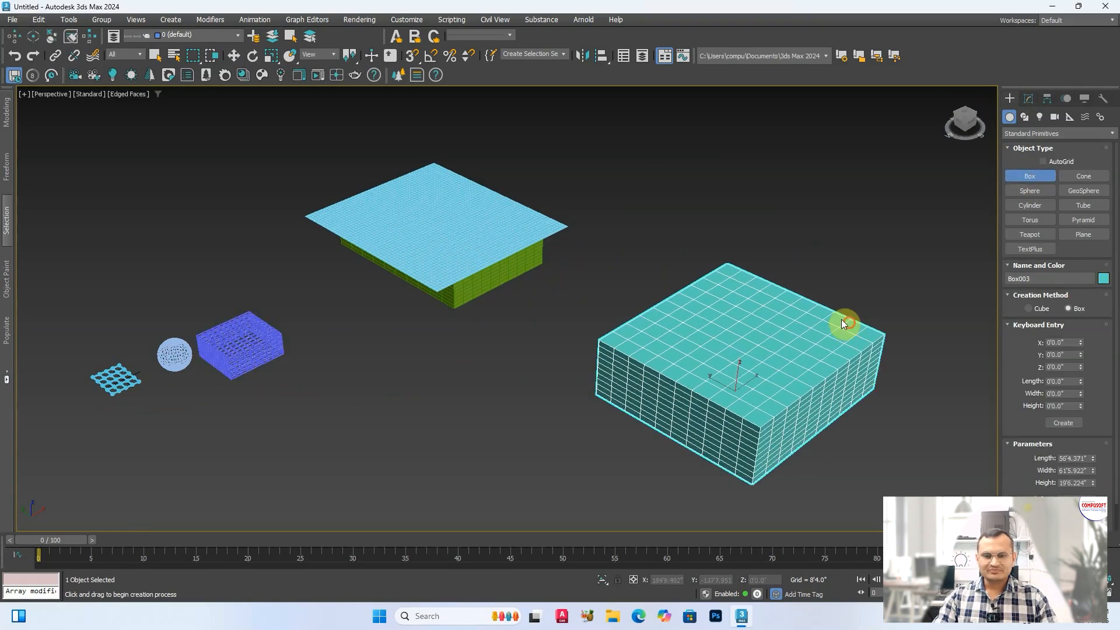
key("w")
middle_click_drag(840, 320, 657, 269)
- Apply an Affect Region modifier to the new teal box
left_click(1033, 95)
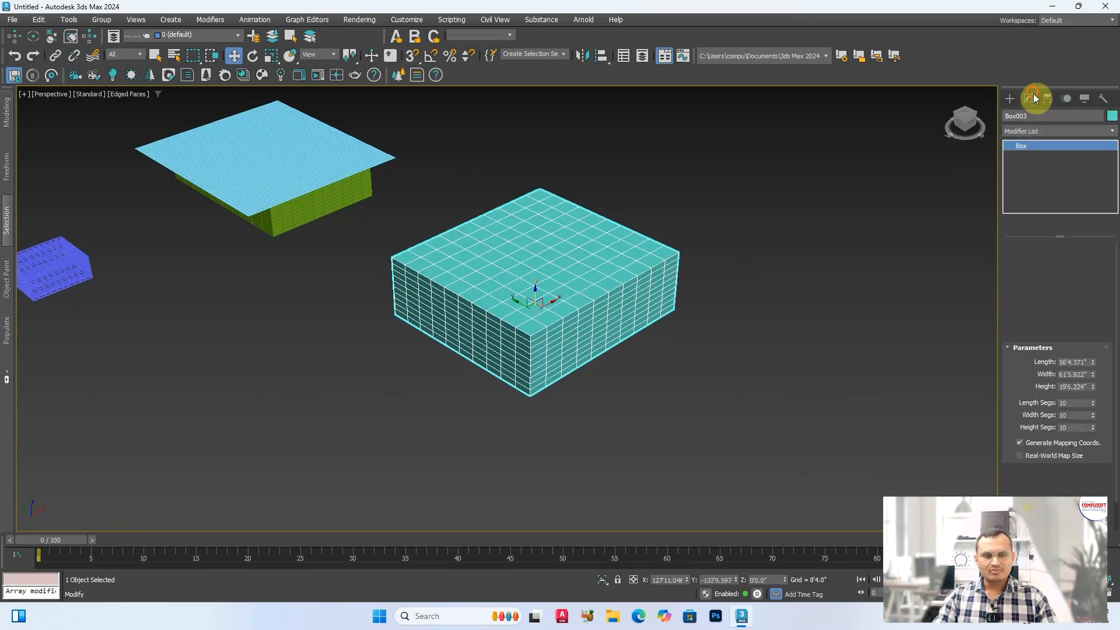
left_click(1044, 132)
type("af")
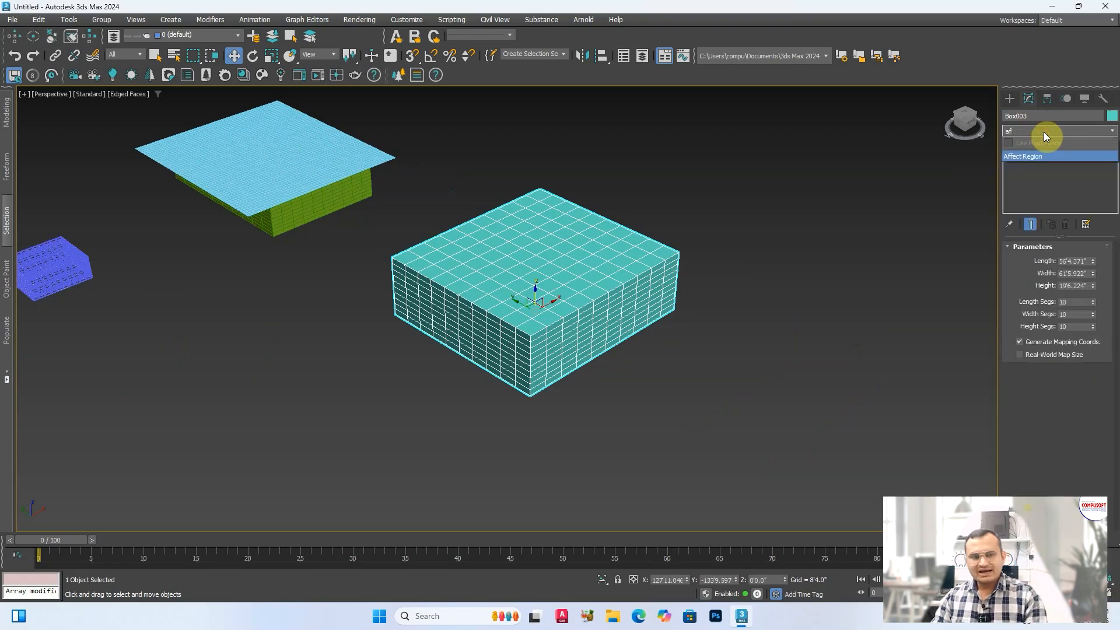
left_click(1032, 156)
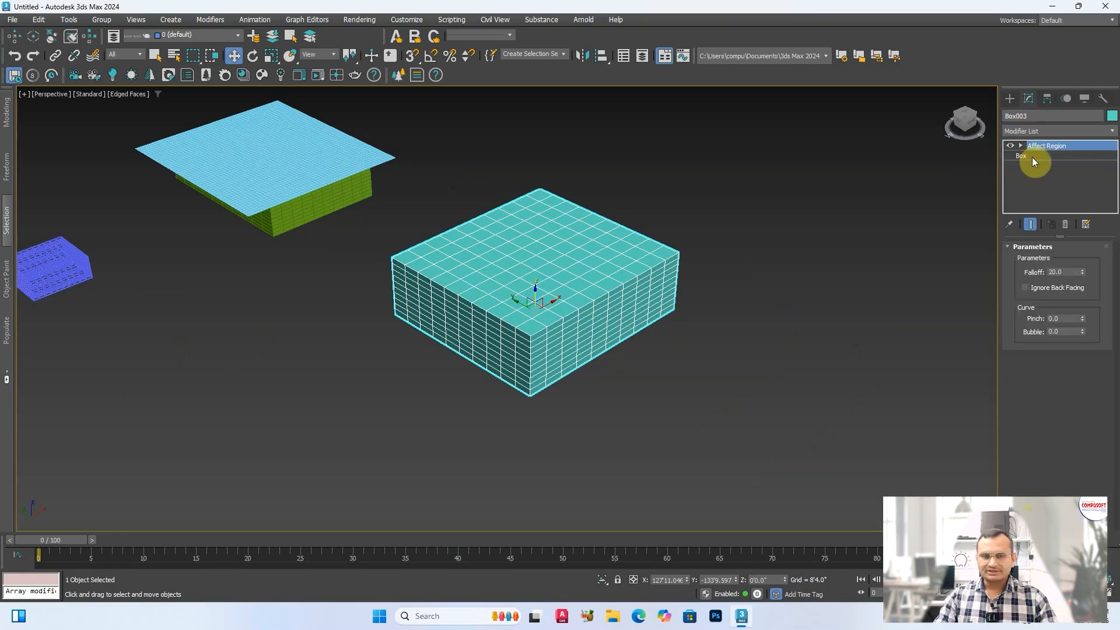
- Try an Affect Region falloff of 63.8 with pinch 8.23 and bubble 2.33, and reset the falloff to 0.0
left_click_drag(1084, 270, 1076, 145)
scroll(580, 286, "up", 4)
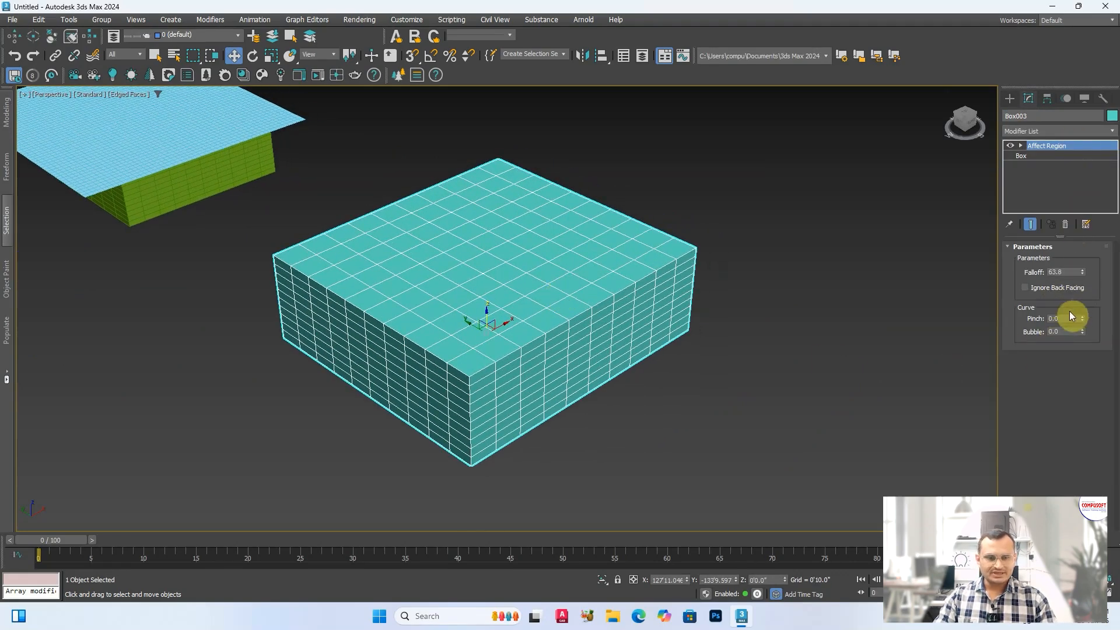
left_click_drag(1082, 318, 1087, 433)
left_click_drag(1083, 331, 1083, 201)
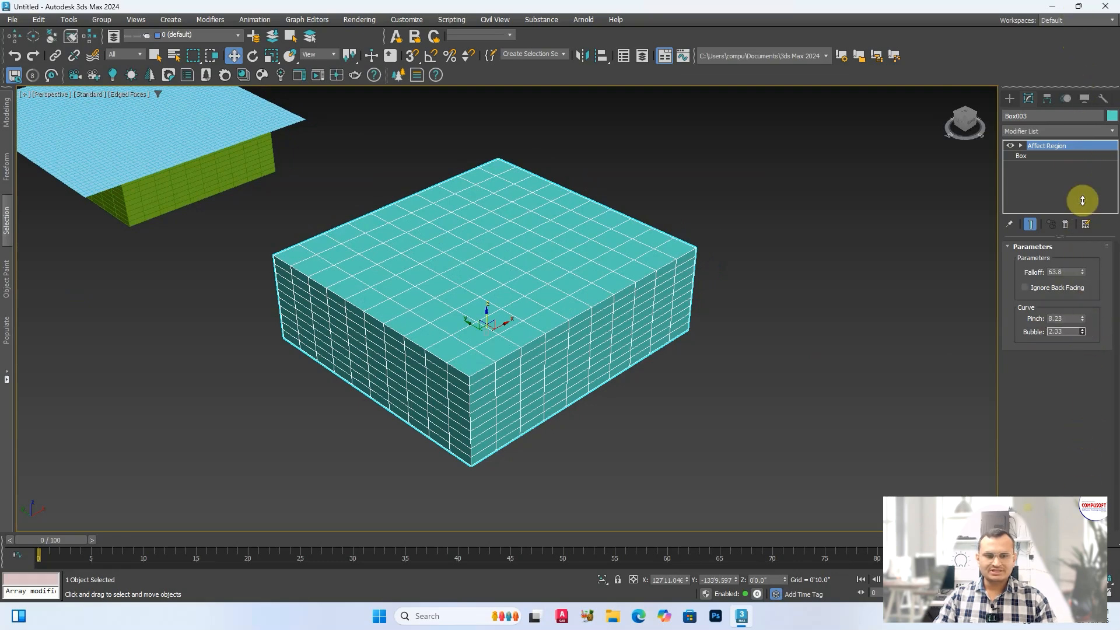
right_click(1082, 272)
scroll(528, 325, "down", 3)
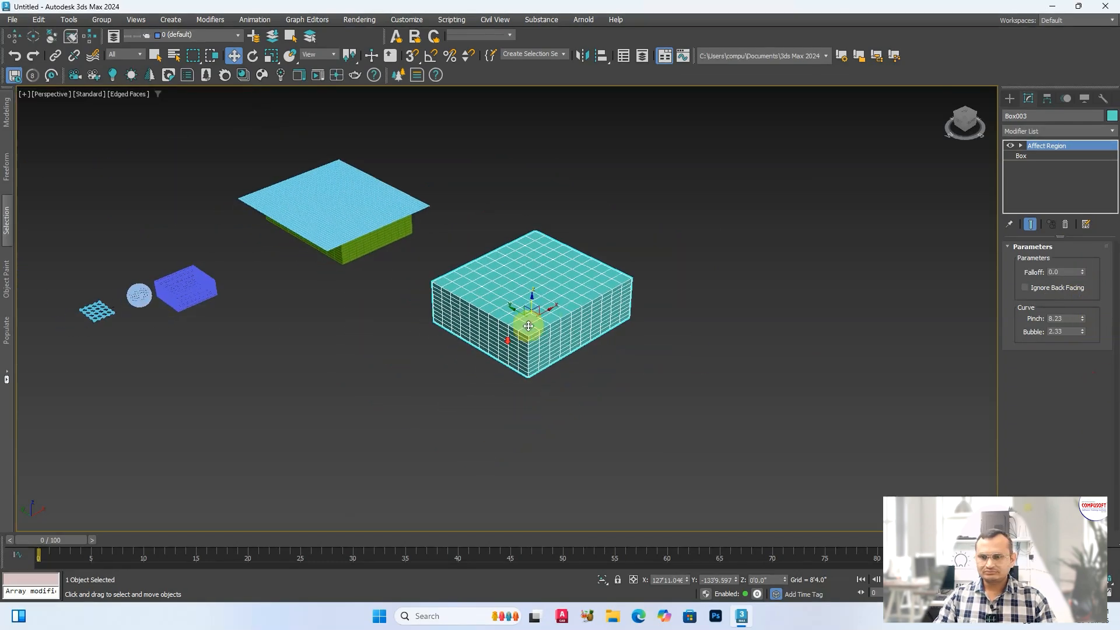
- Enter the Points sub-object level of the teal box's Affect Region modifier
left_click(1043, 155)
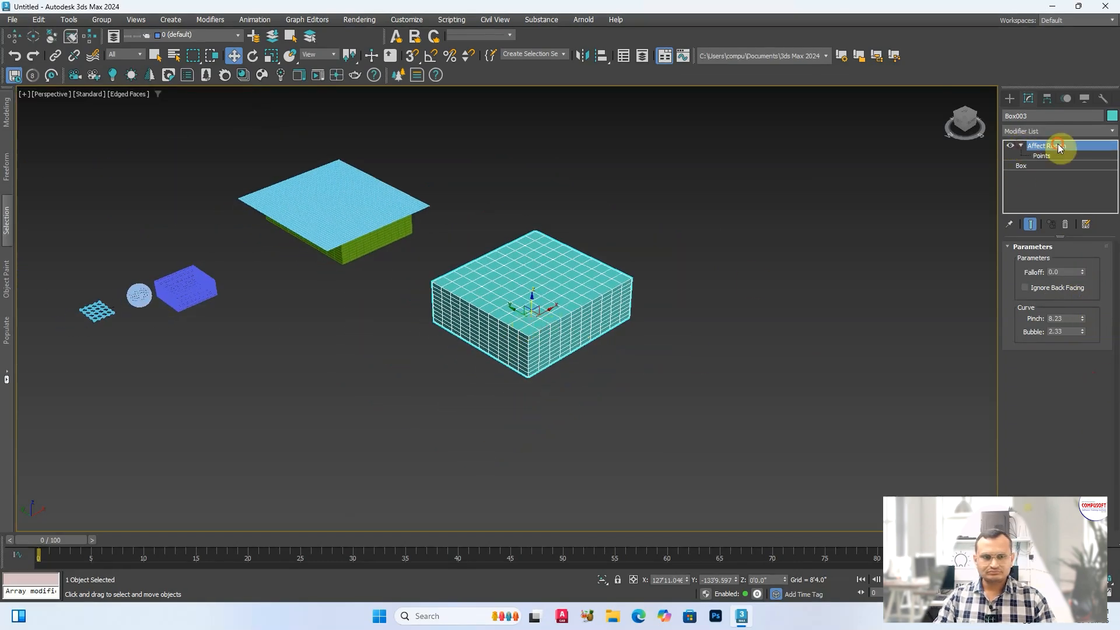
scroll(454, 338, "down", 3)
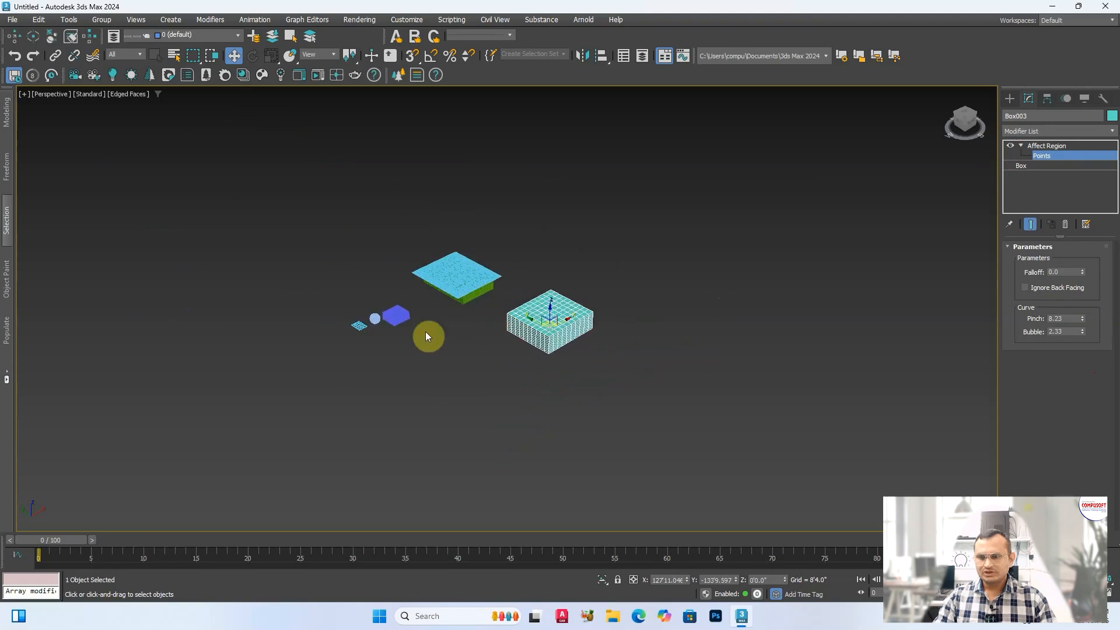
scroll(427, 332, "up", 6)
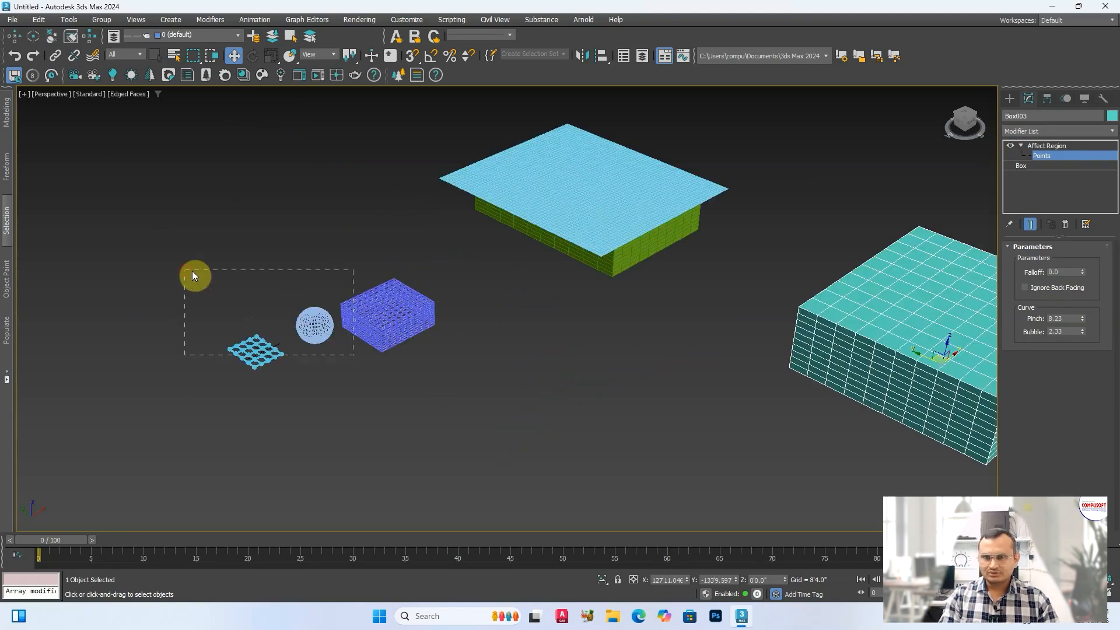
- Leave the sub-object level and delete the lattice plane, sphere and box together
left_click(759, 264)
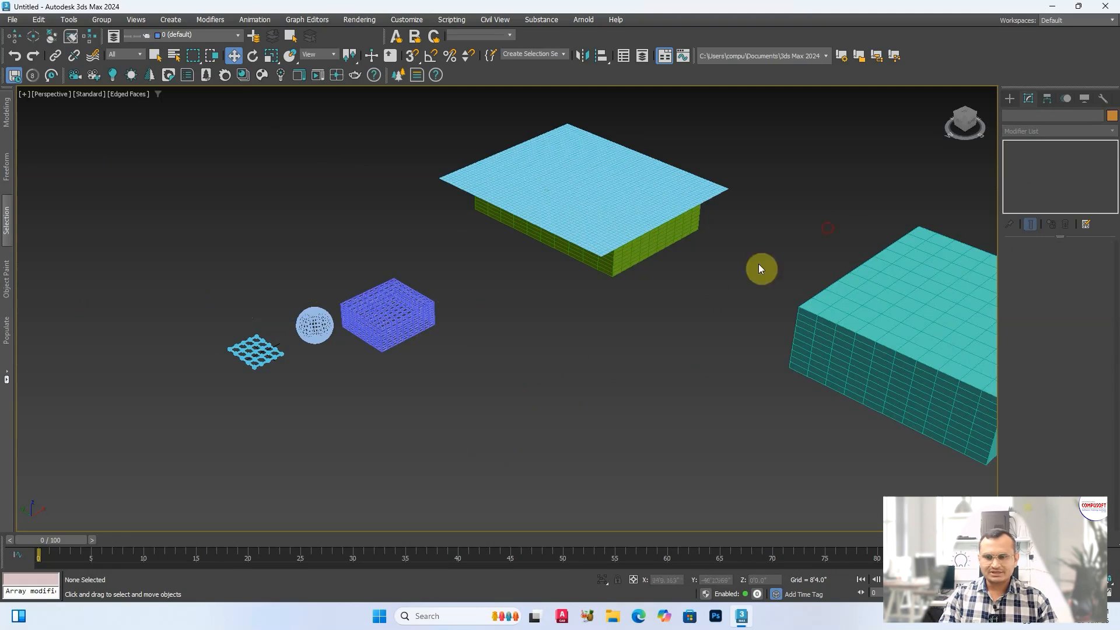
left_click_drag(164, 285, 462, 411)
key("Delete")
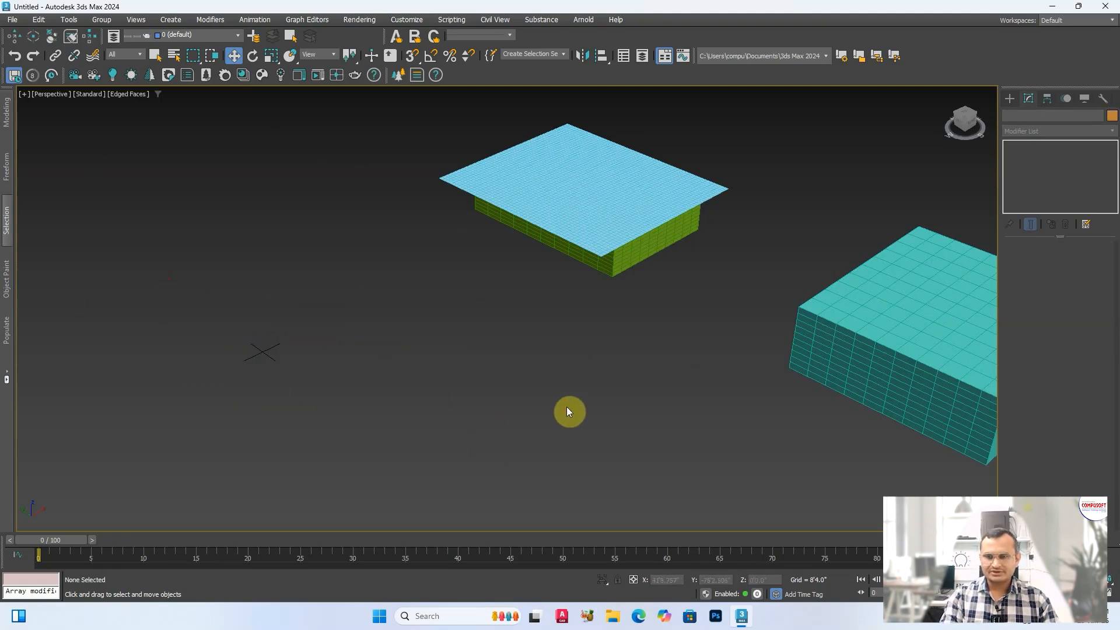
- Select the large teal box carrying the Affect Region modifier and delete it
middle_click_drag(570, 412, 230, 360)
scroll(230, 360, "down", 2)
left_click(360, 336)
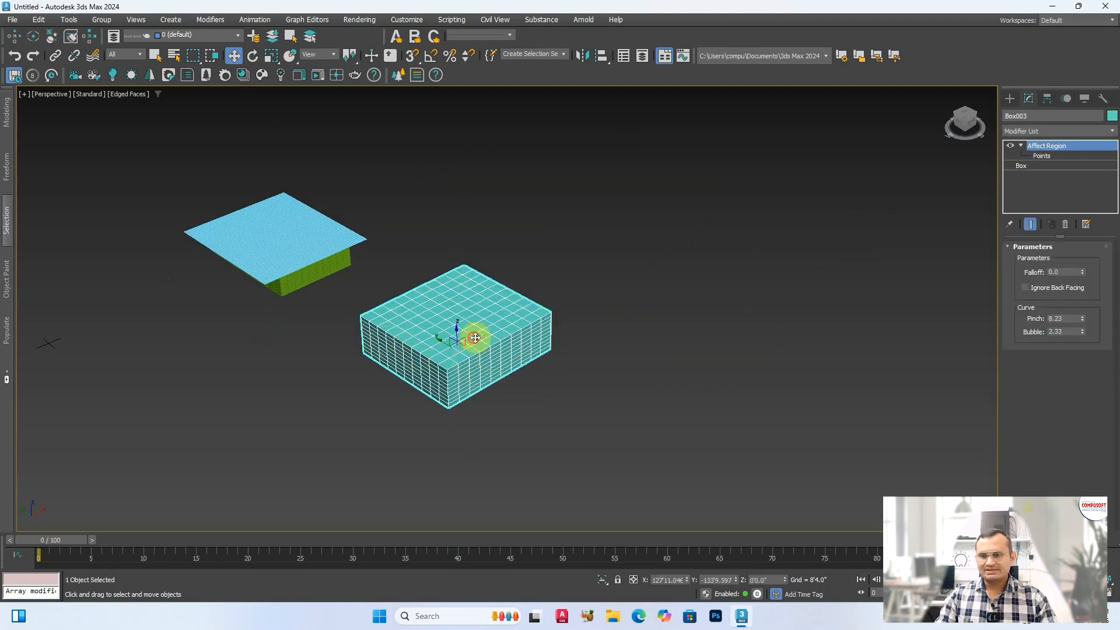
left_click_drag(476, 339, 270, 370)
middle_click_drag(271, 371, 650, 265)
key("Delete")
- Create a new, much smaller segmented box over the origin of the home grid
scroll(427, 191, "up", 2)
middle_click_drag(428, 190, 653, 193)
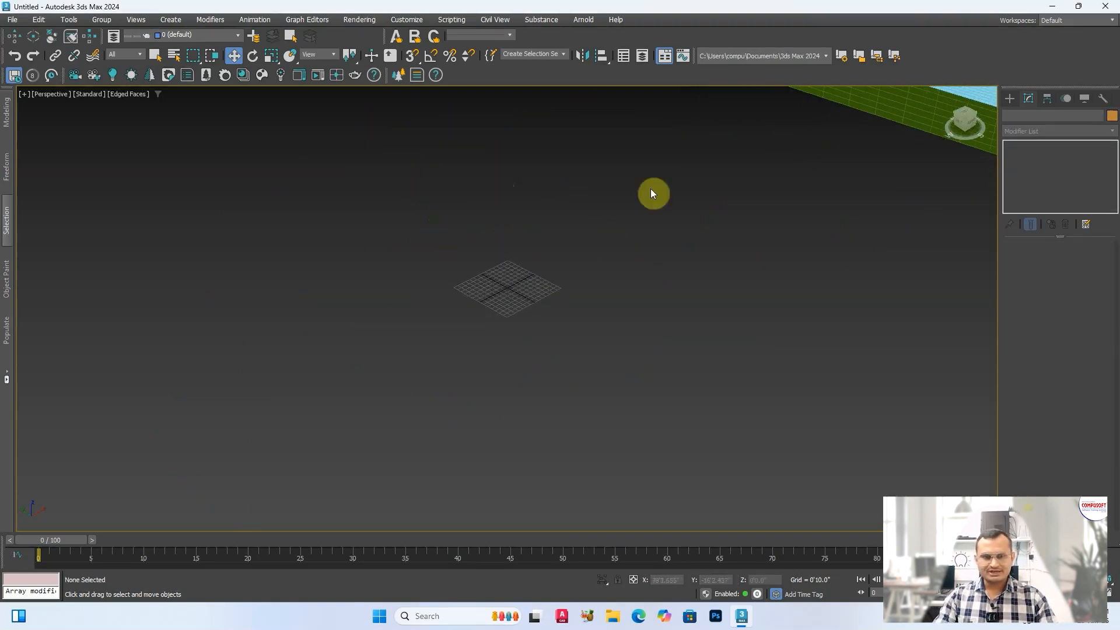
scroll(568, 257, "up", 3)
left_click(1010, 99)
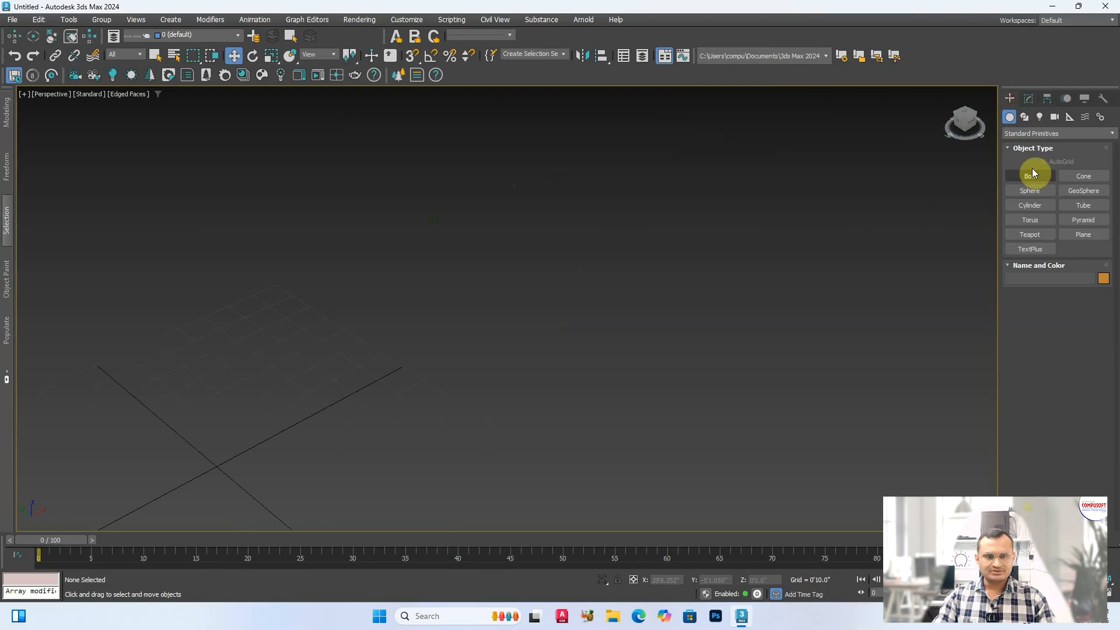
left_click(1031, 175)
scroll(485, 210, "down", 3)
left_click_drag(192, 323, 607, 342)
left_click(572, 348)
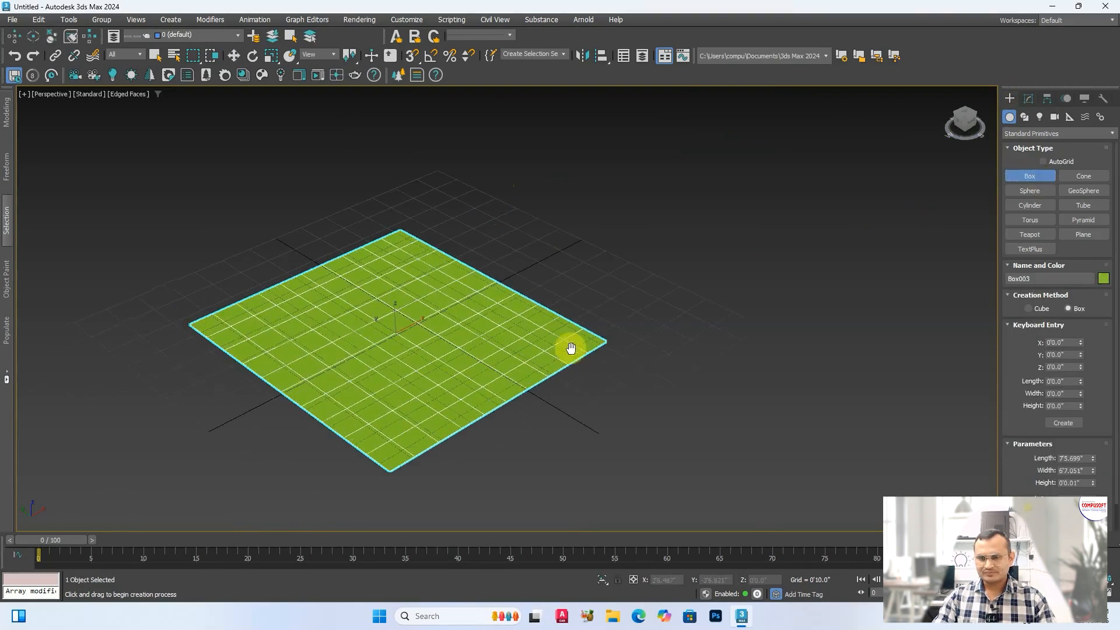
left_click(620, 251)
key("w")
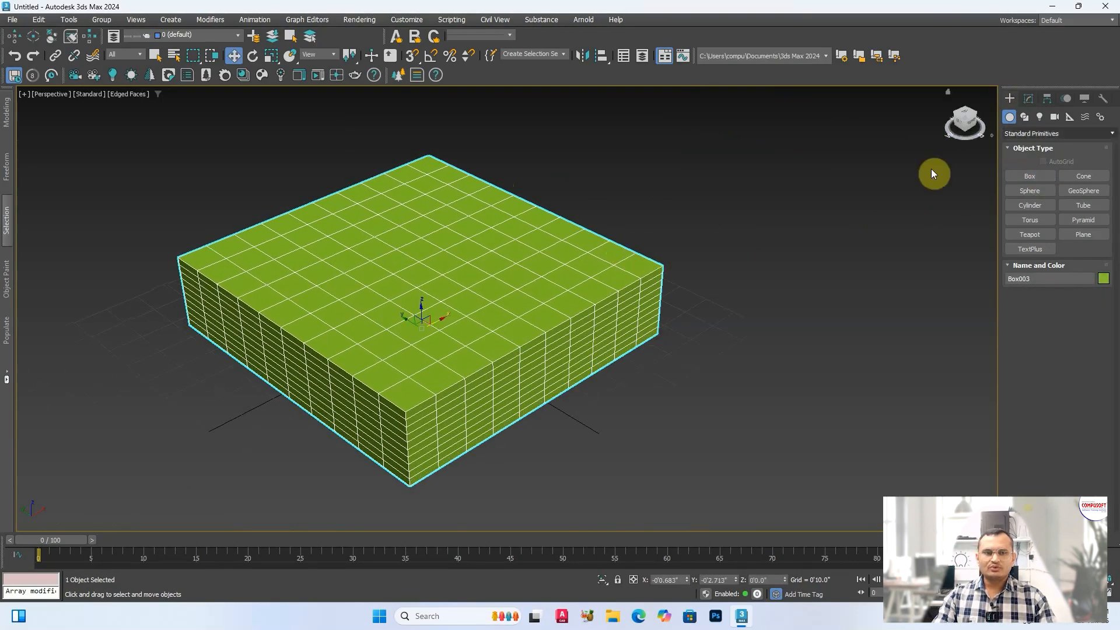
- Apply an Affect Region modifier to the newly created segmented green box
left_click(1029, 98)
scroll(618, 327, "down", 2)
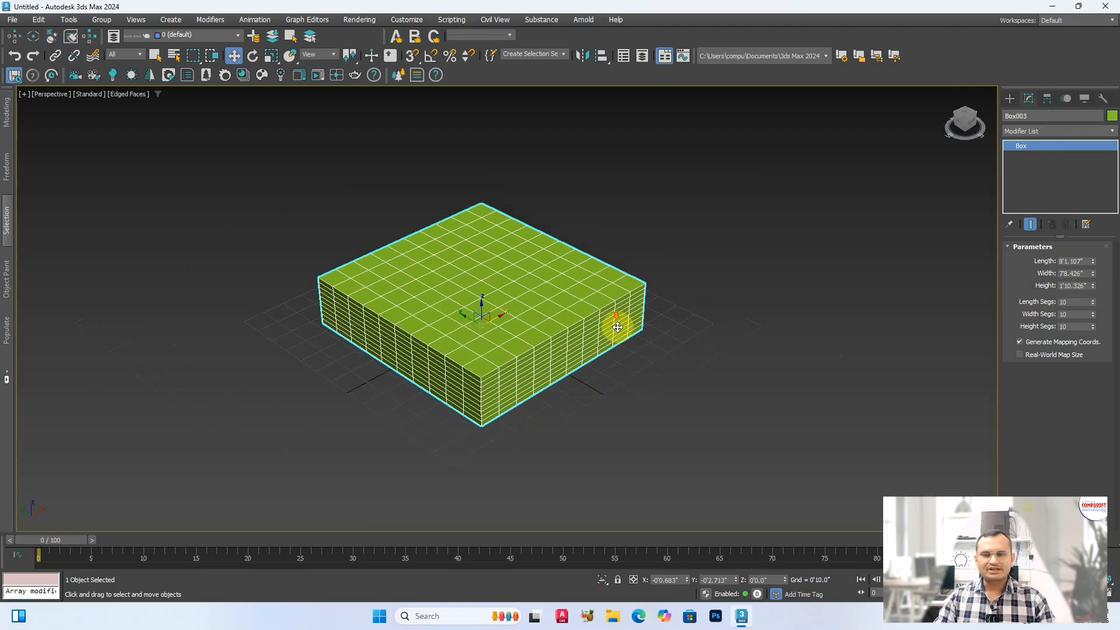
middle_click_drag(618, 327, 595, 352)
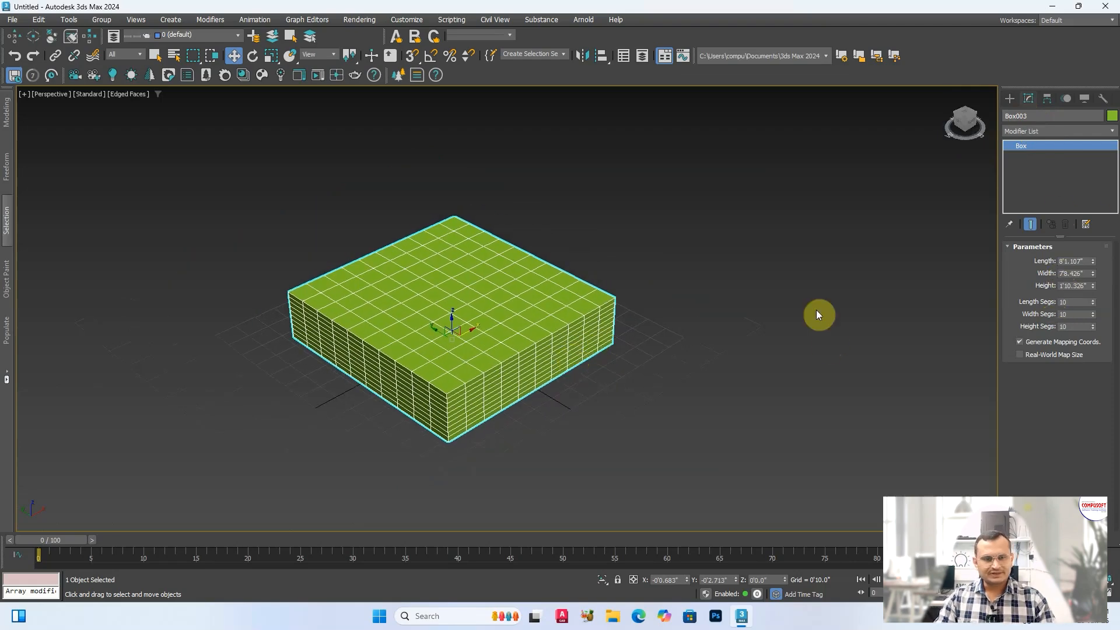
left_click(1047, 134)
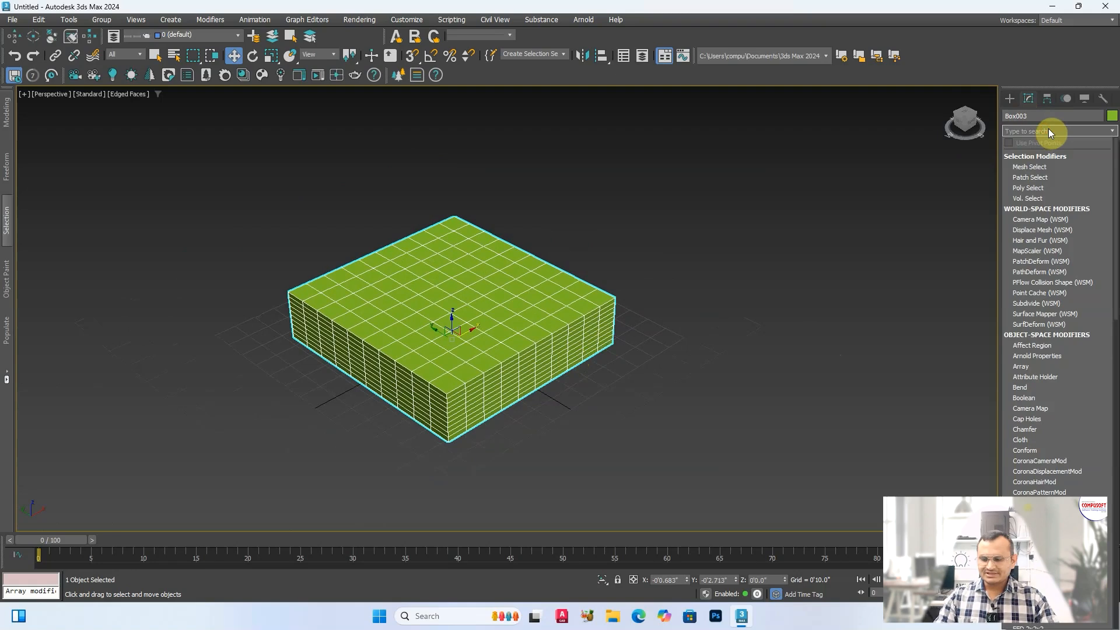
type("a")
key("Return")
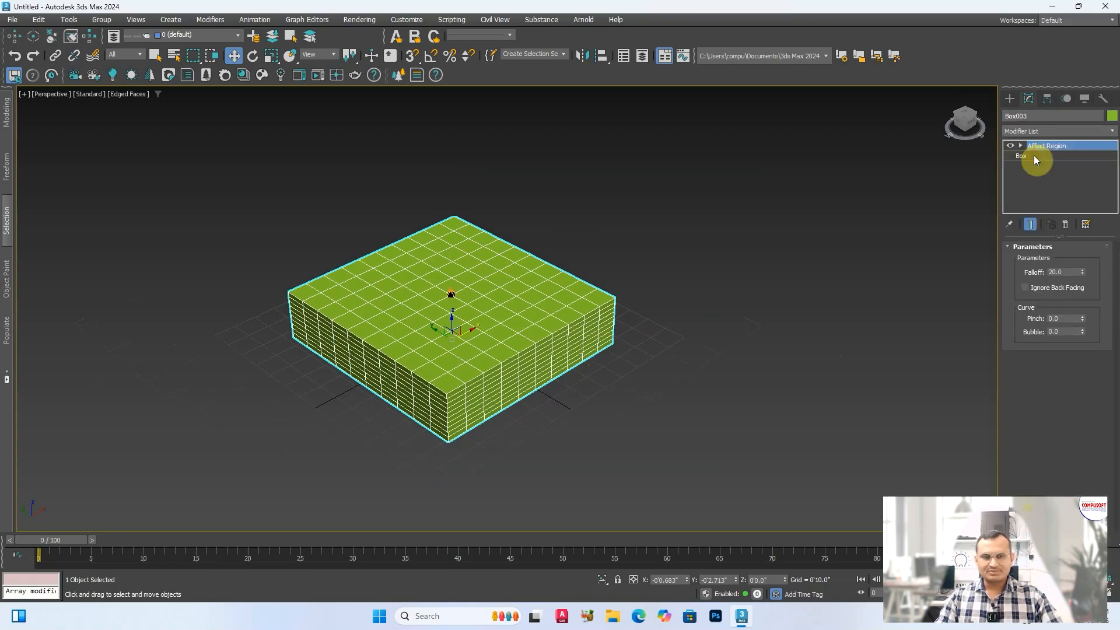
- Raise the Affect Region falloff to about 74.2, then turn Ignore Back Facing on and off again
left_click_drag(1083, 273, 1088, 109)
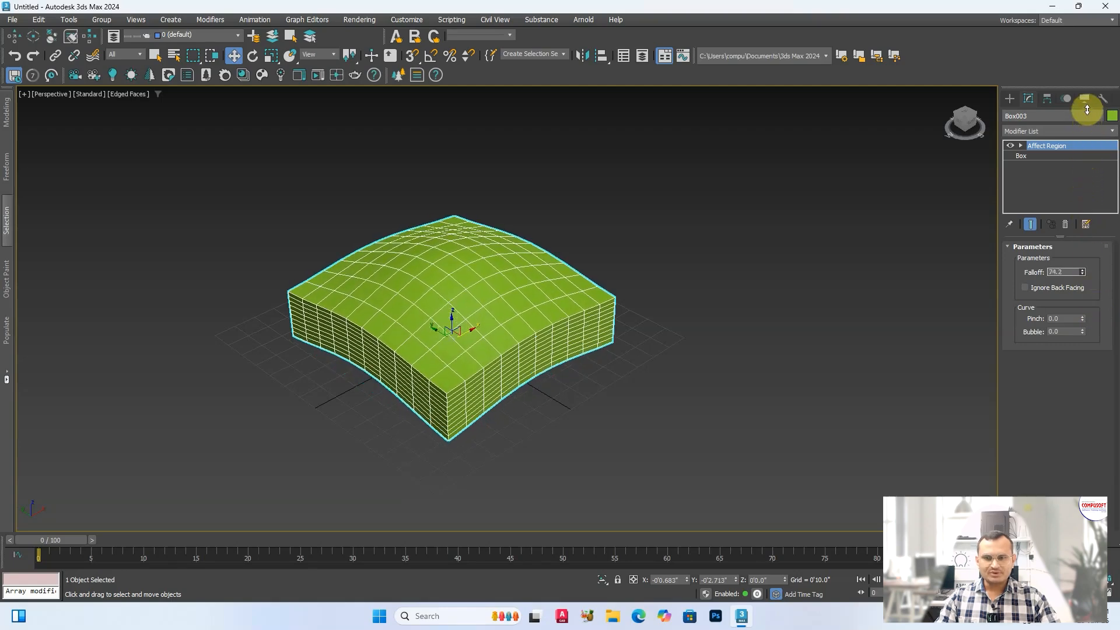
left_click(1048, 289)
middle_click_drag(635, 374, 606, 336, "alt")
left_click(1038, 289)
- Set the Affect Region curve's pinch to about -2.4 and its bubble to about -2.07
left_click_drag(1084, 320, 98, 457)
middle_click_drag(48, 461, 287, 456, "alt")
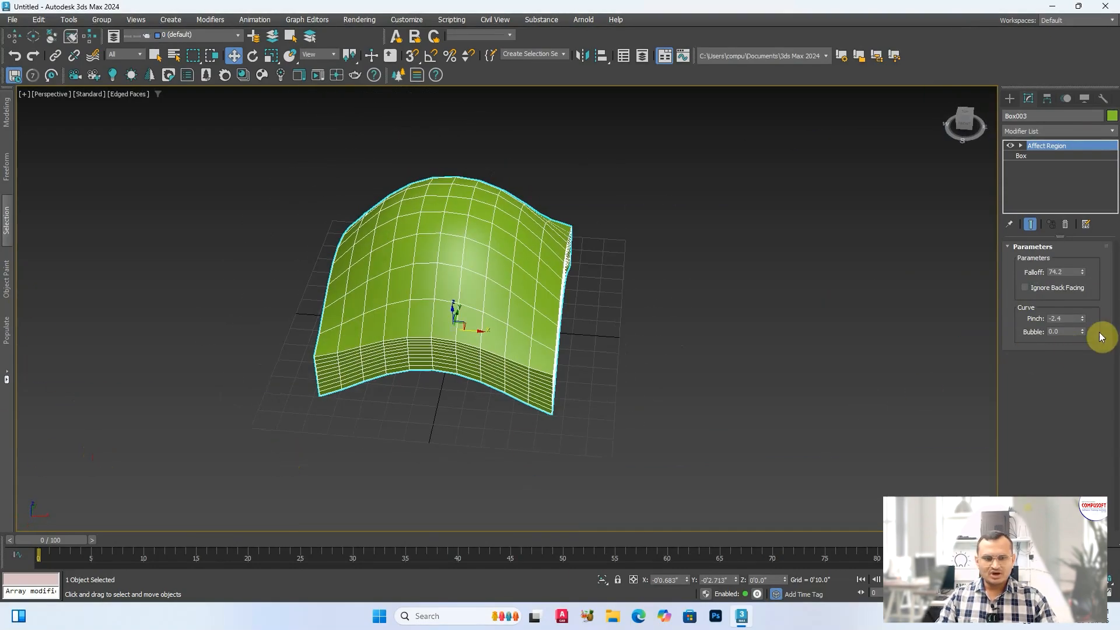
mouse_move(1083, 331)
left_mouse_down()
mouse_move(1088, 288)
mouse_move(1054, 162)
mouse_move(1090, 283)
mouse_move(12, 368)
mouse_move(56, 453)
left_mouse_up()
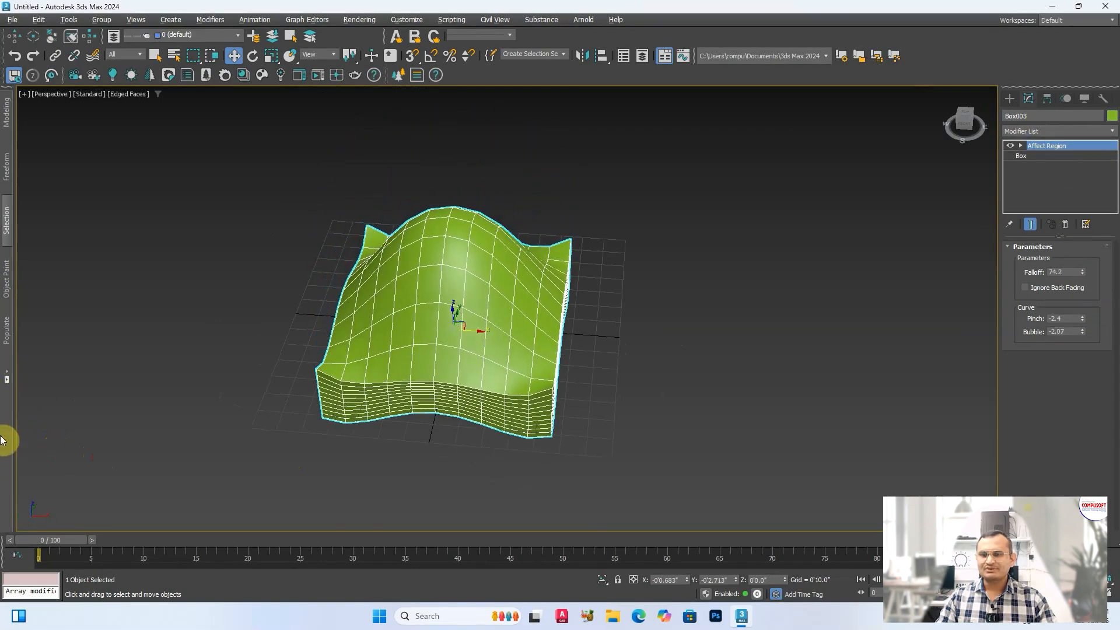
mouse_move(7, 437)
middle_mouse_down("alt")
mouse_move(393, 328)
mouse_move(278, 376)
mouse_move(350, 298)
mouse_move(317, 298)
mouse_move(310, 330)
mouse_move(370, 306)
middle_mouse_up("alt")
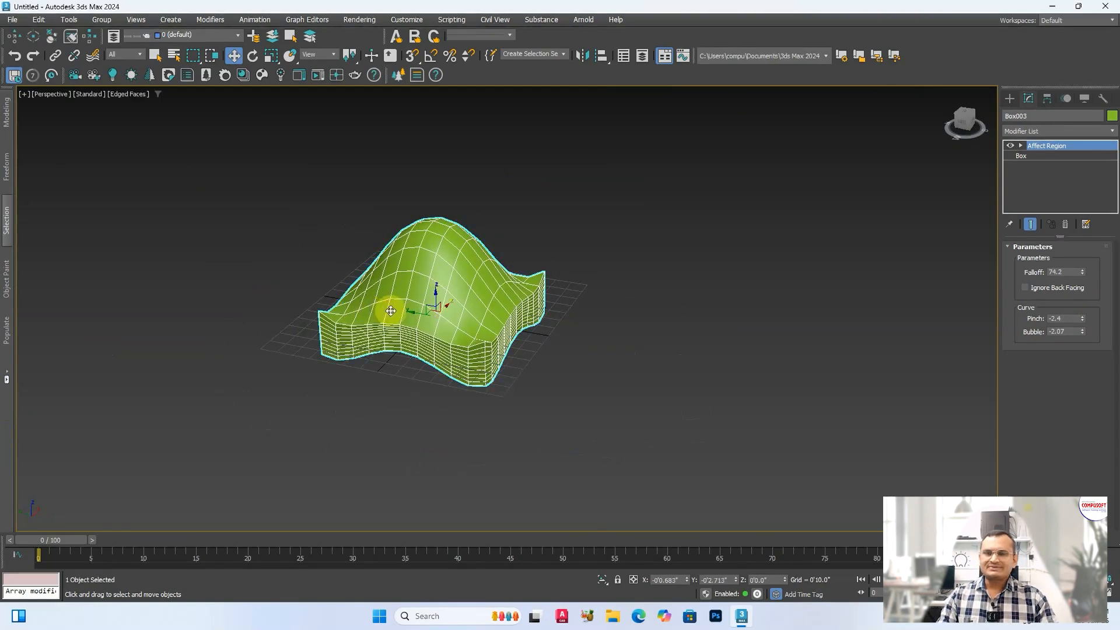
- Delete the small green box deformed by the Affect Region modifier
scroll(404, 315, "down", 10)
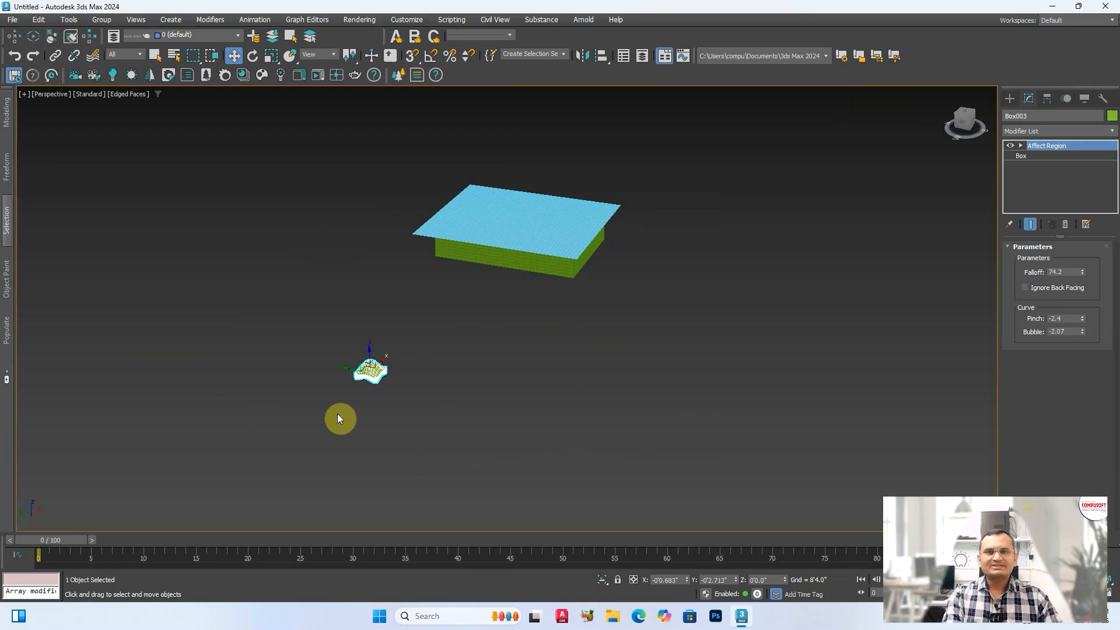
key("Delete")
scroll(459, 334, "up", 5)
scroll(328, 321, "down", 7)
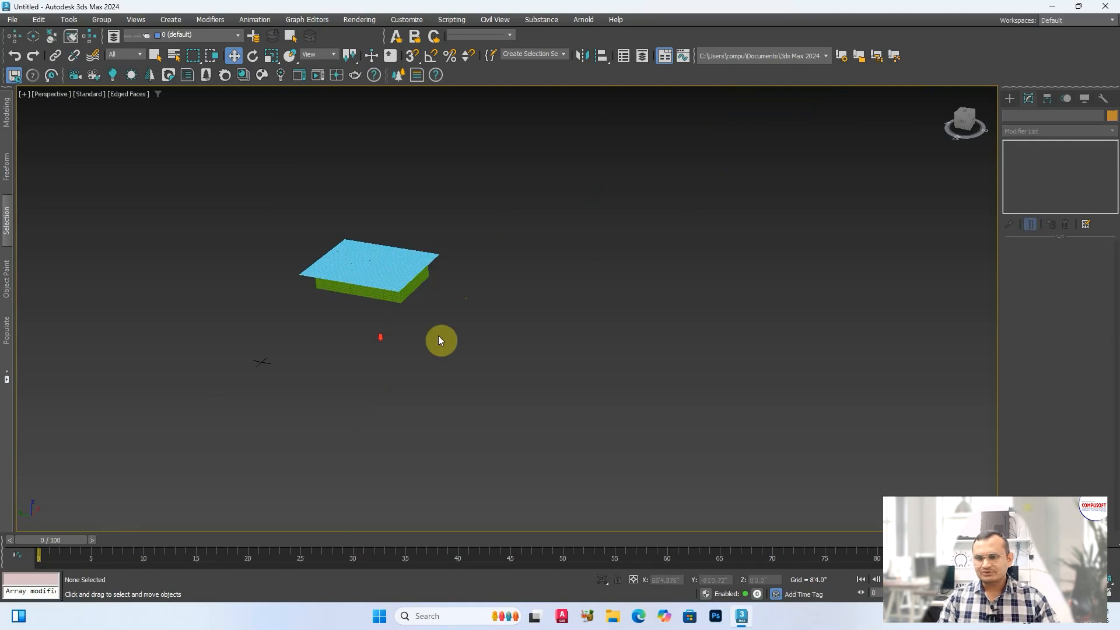
- In the Front view, move the blue plane along X to about 119'6.5" to centre it over the large green box
middle_click_drag(438, 338, 417, 353)
scroll(420, 220, "up", 6)
middle_click_drag(534, 288, 399, 266)
scroll(457, 293, "down", 5)
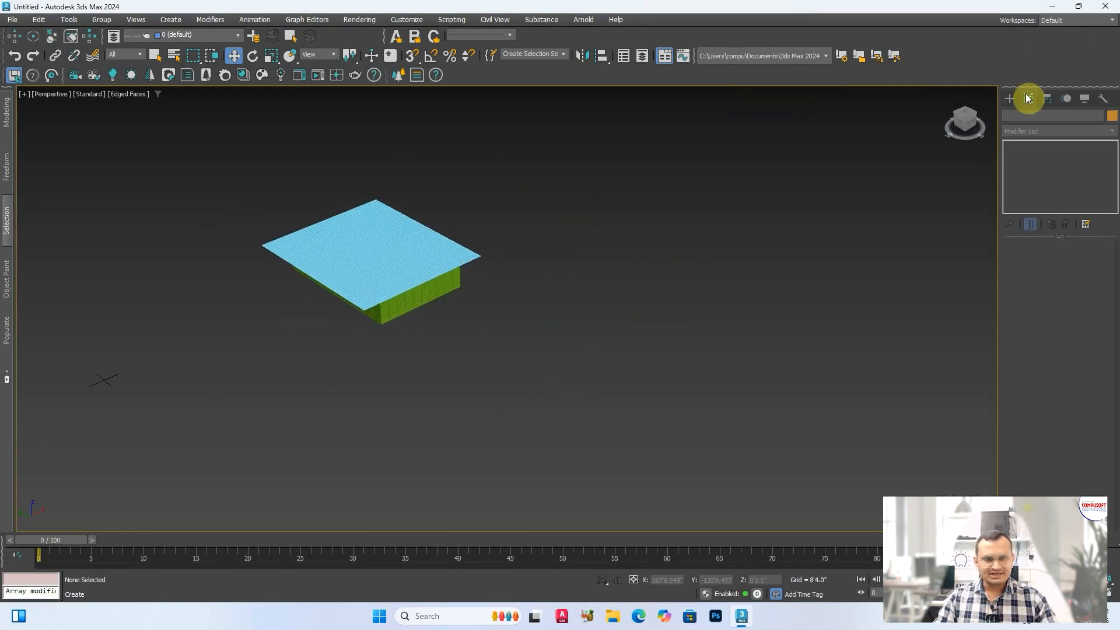
scroll(382, 268, "up", 5)
scroll(420, 288, "down", 4)
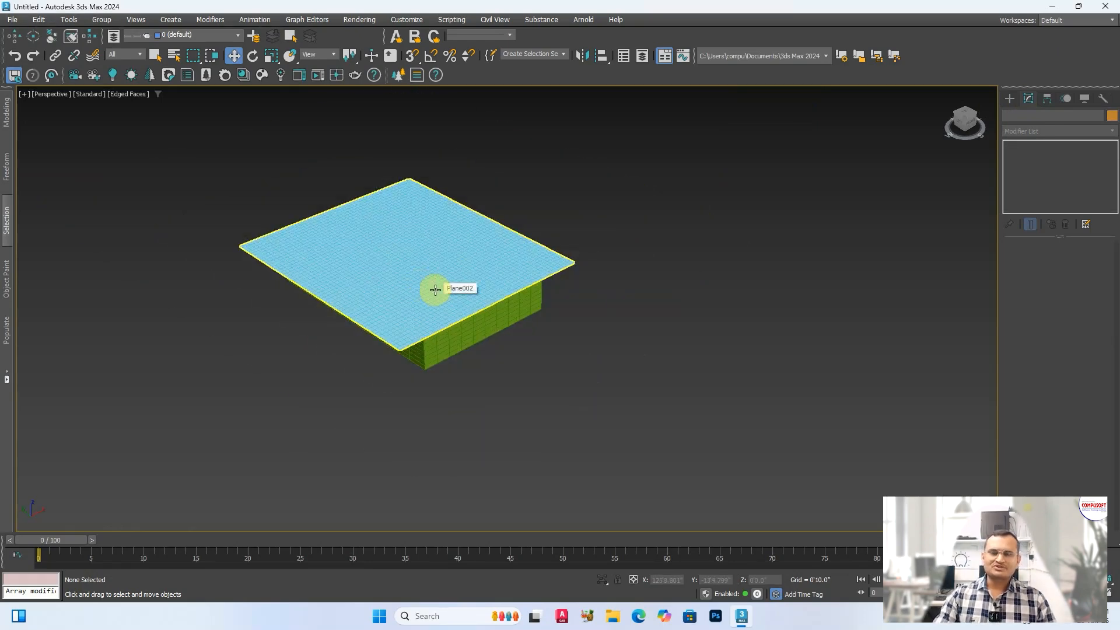
left_click(434, 288)
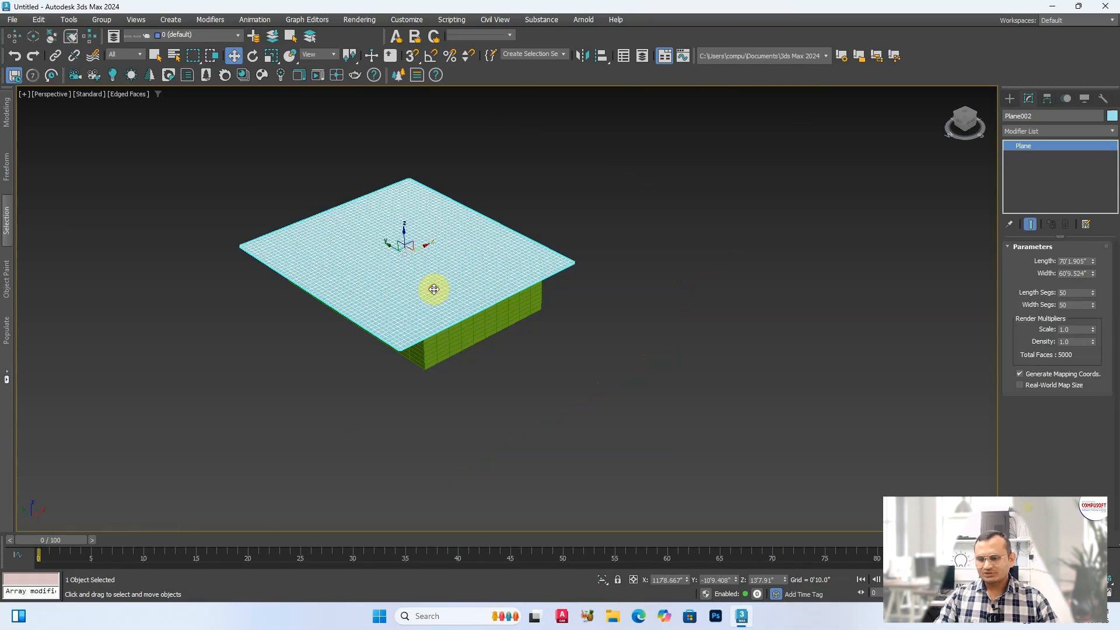
middle_click_drag(438, 287, 530, 333, "alt")
key("alt+w")
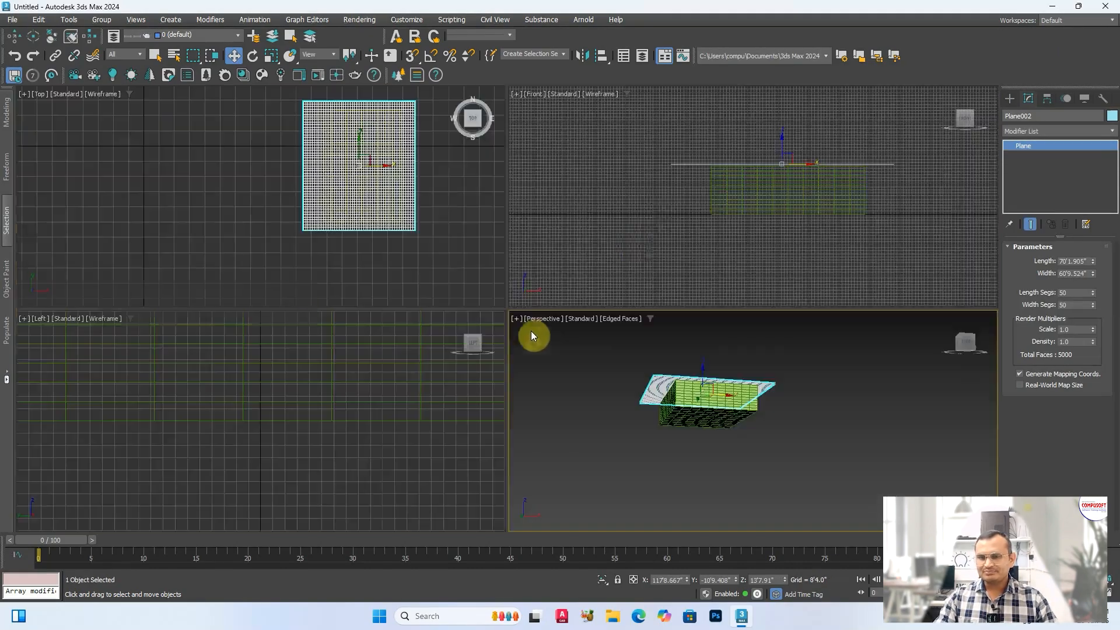
right_click(653, 207)
key("alt+w")
left_click_drag(577, 243, 593, 243)
- Select the large green box under the plane and set its length, width and height segments to 1
left_click_drag(769, 305, 735, 341)
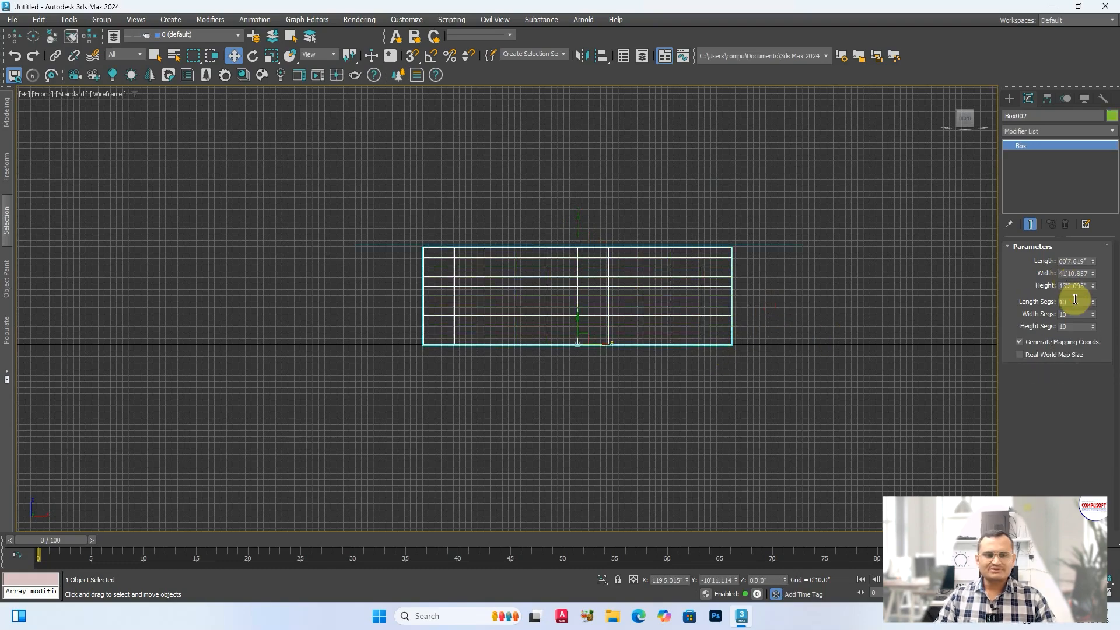
left_click_drag(1077, 304, 972, 305)
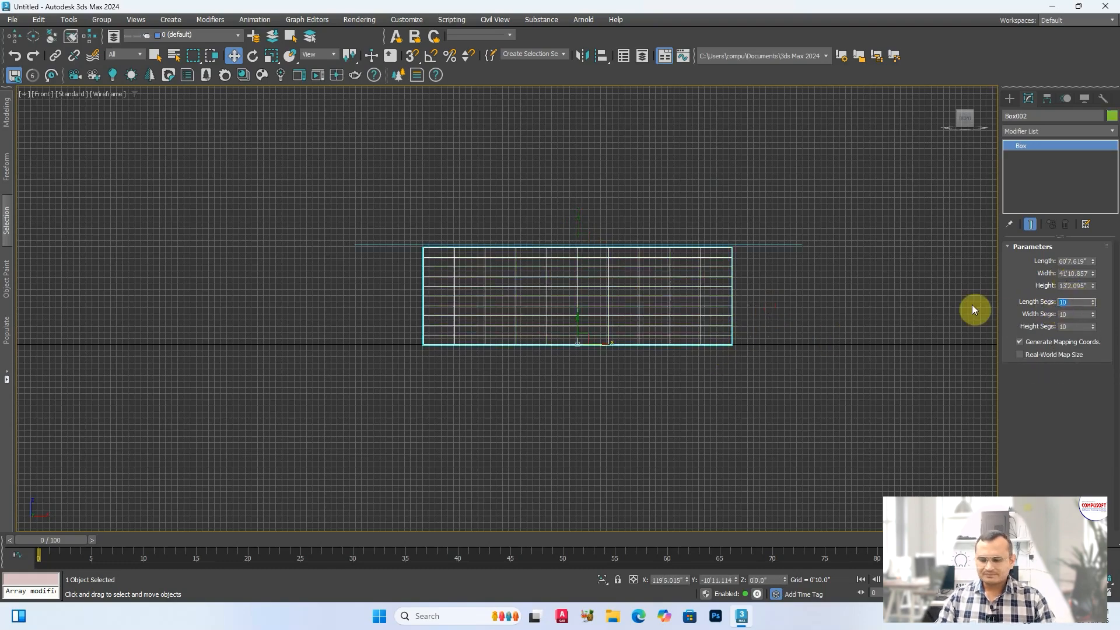
type("1")
key("Tab")
type("1")
key("Tab")
type("1")
key("Tab")
right_click(767, 313)
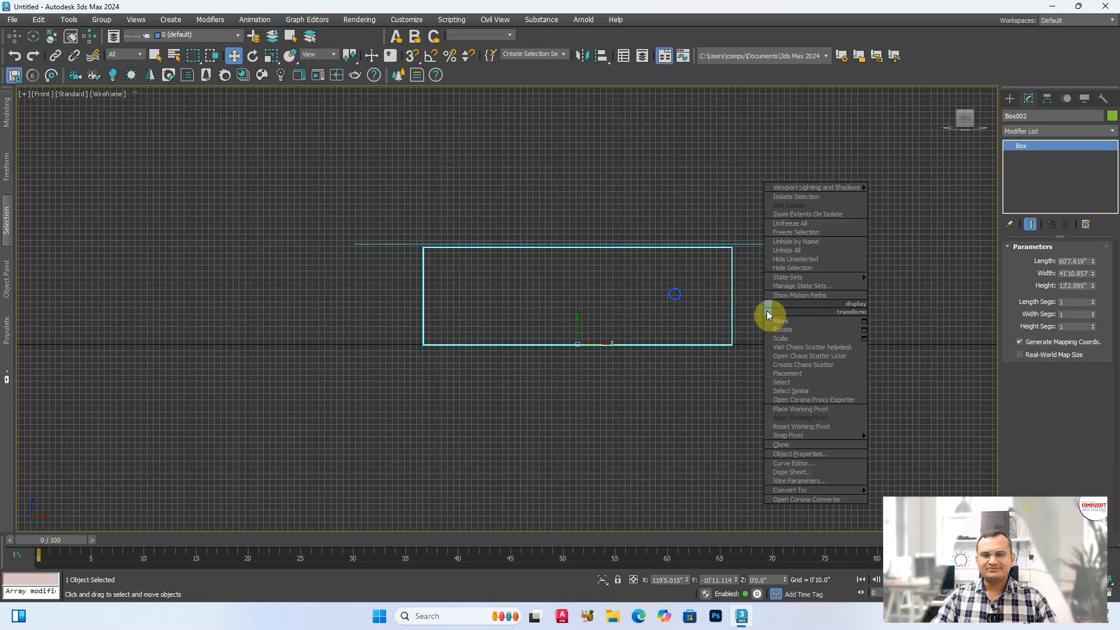
- Return to the maximized Perspective view and select the blue plane above the box
scroll(613, 218, "up", 3)
key("alt+w")
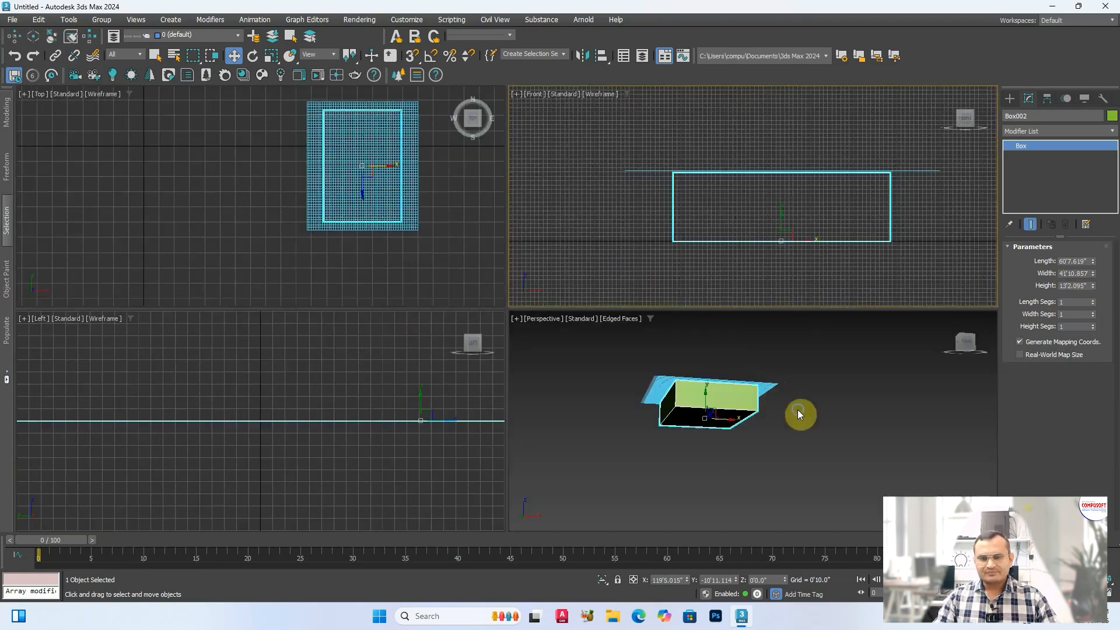
right_click(797, 410)
key("alt+w")
mouse_move(581, 279)
middle_mouse_down("alt")
mouse_move(603, 331)
mouse_move(570, 283)
middle_mouse_up("alt")
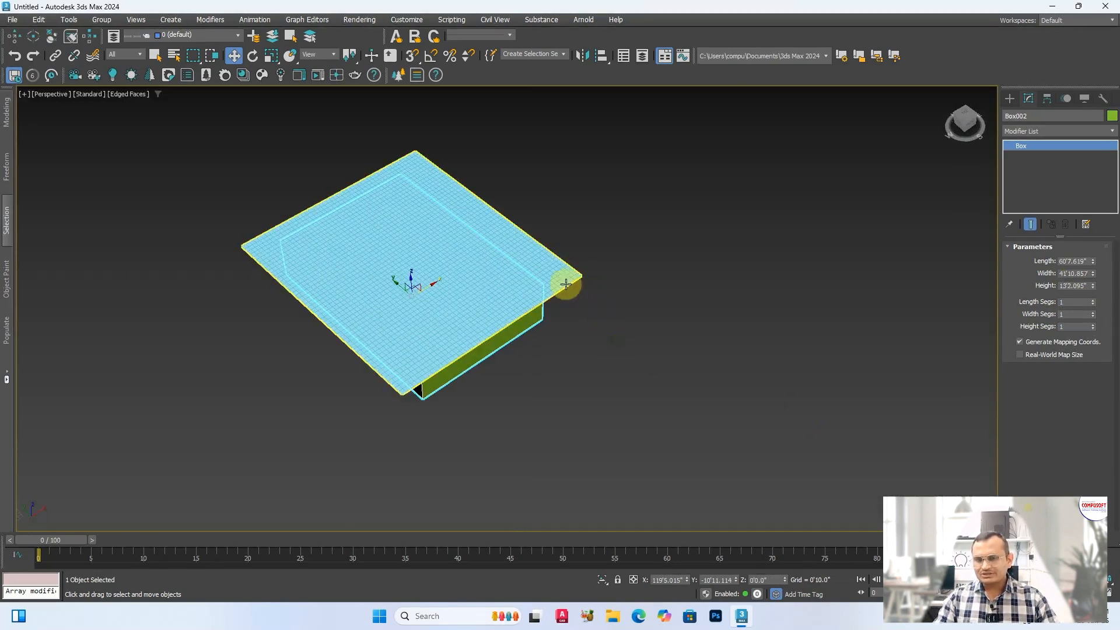
scroll(537, 282, "up", 4)
left_click(603, 247)
scroll(653, 266, "down", 5)
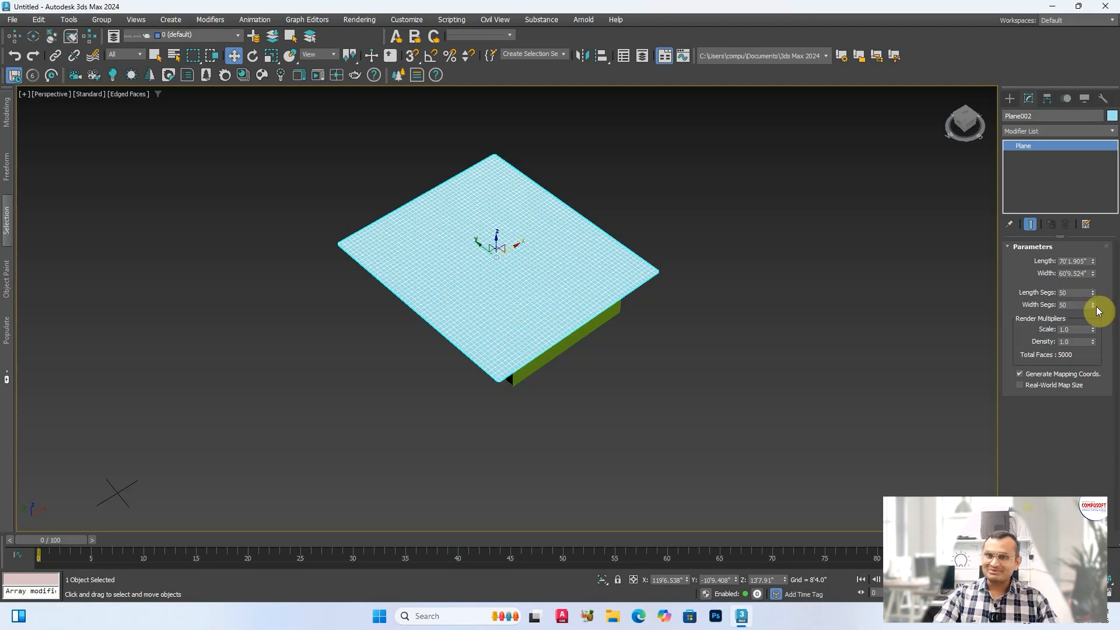
scroll(520, 280, "up", 5)
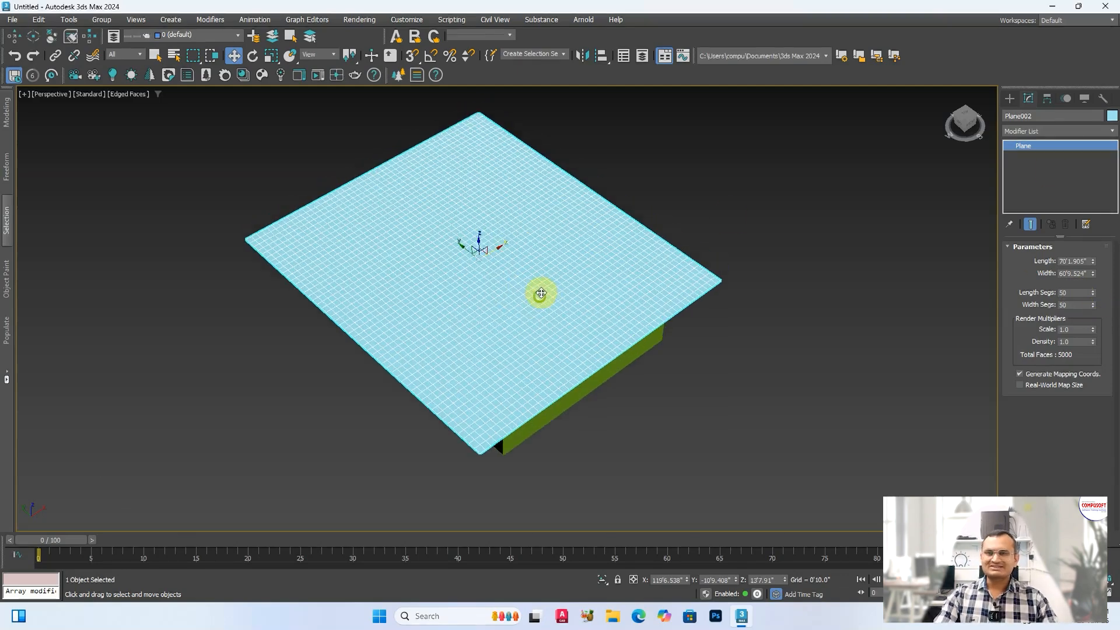
scroll(570, 412, "down", 5)
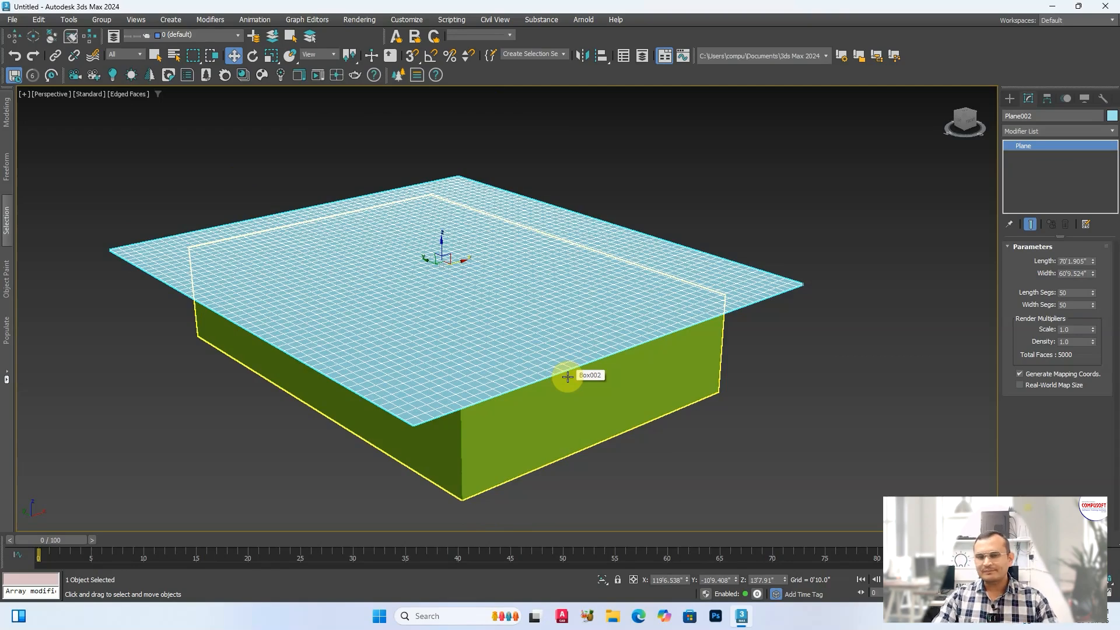
left_click(751, 227)
left_click(741, 267)
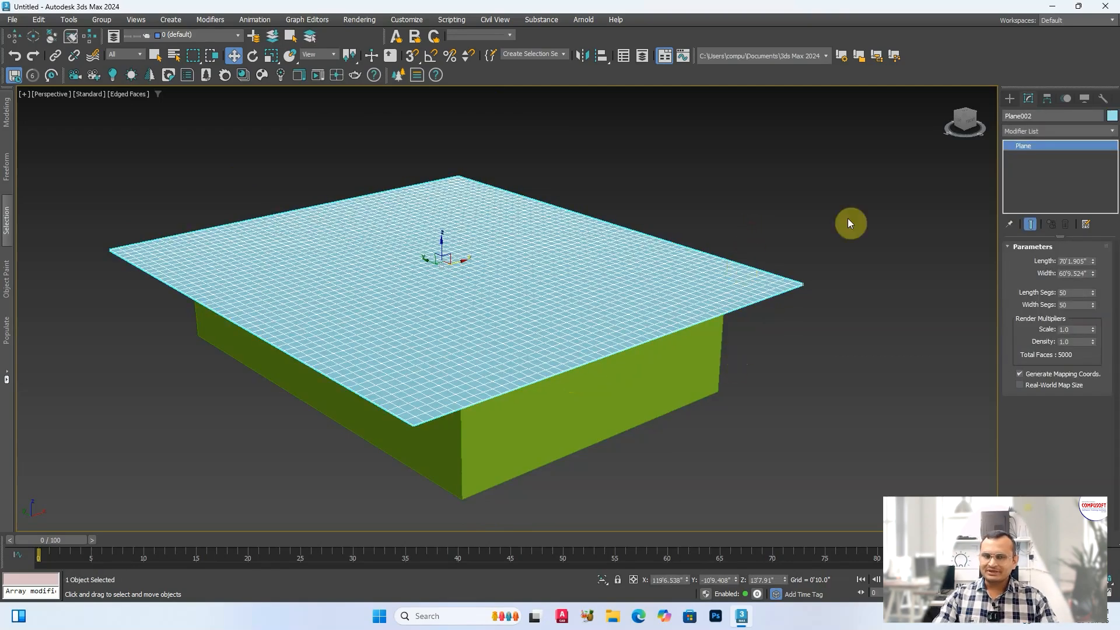
- Apply the Cloth modifier to the blue plane
left_click(1032, 132)
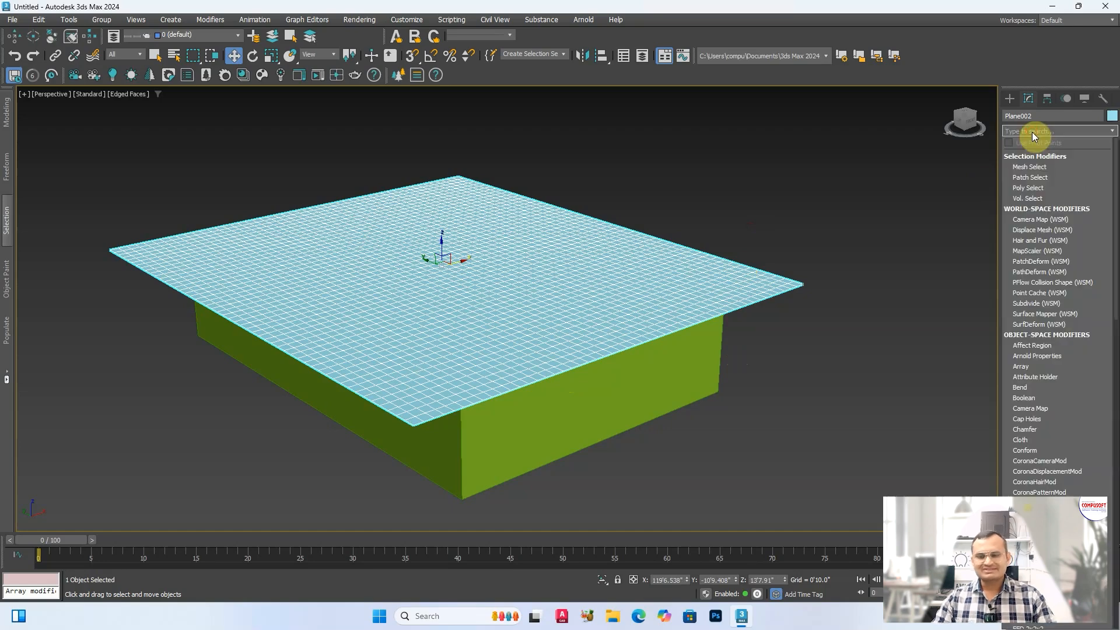
type("clo")
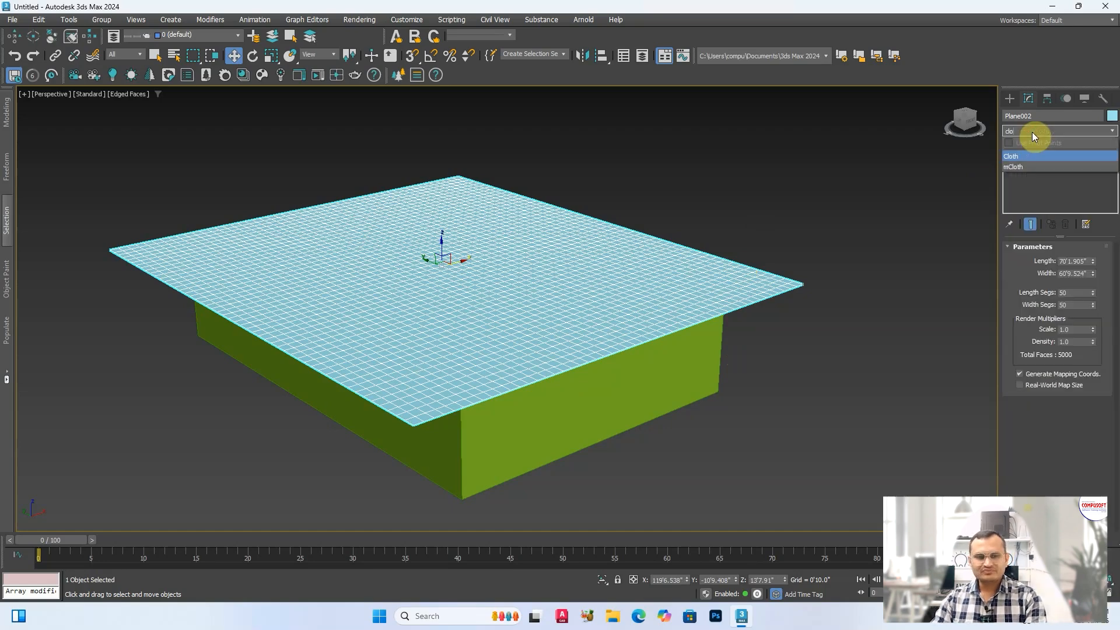
left_click(1016, 155)
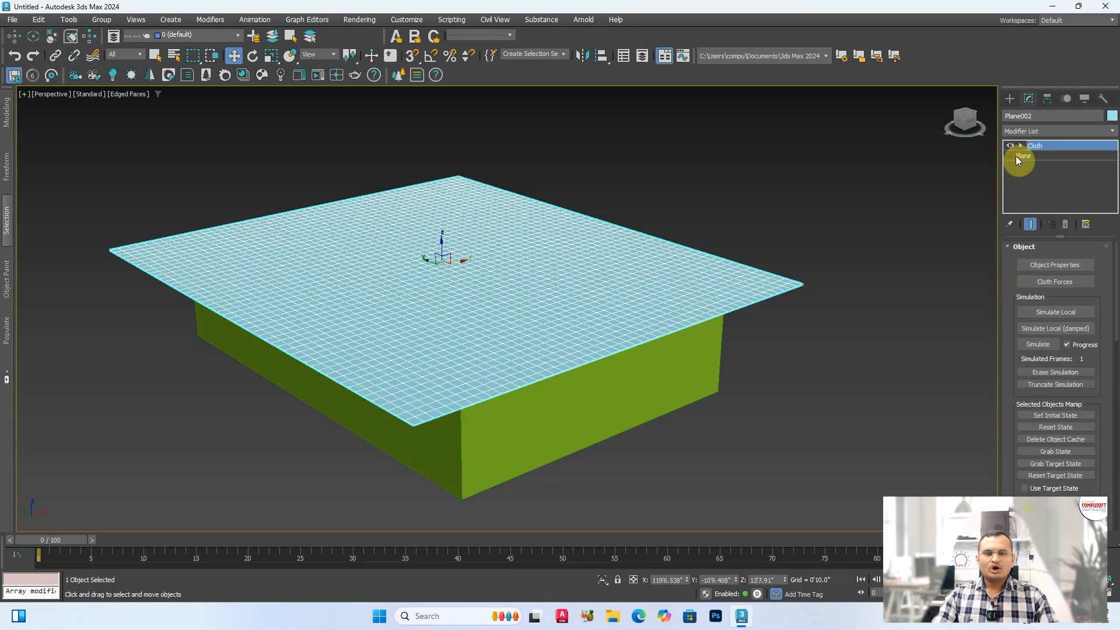
- Open the Cloth modifier's object properties and add Box002 to the simulation objects
left_click(1062, 268)
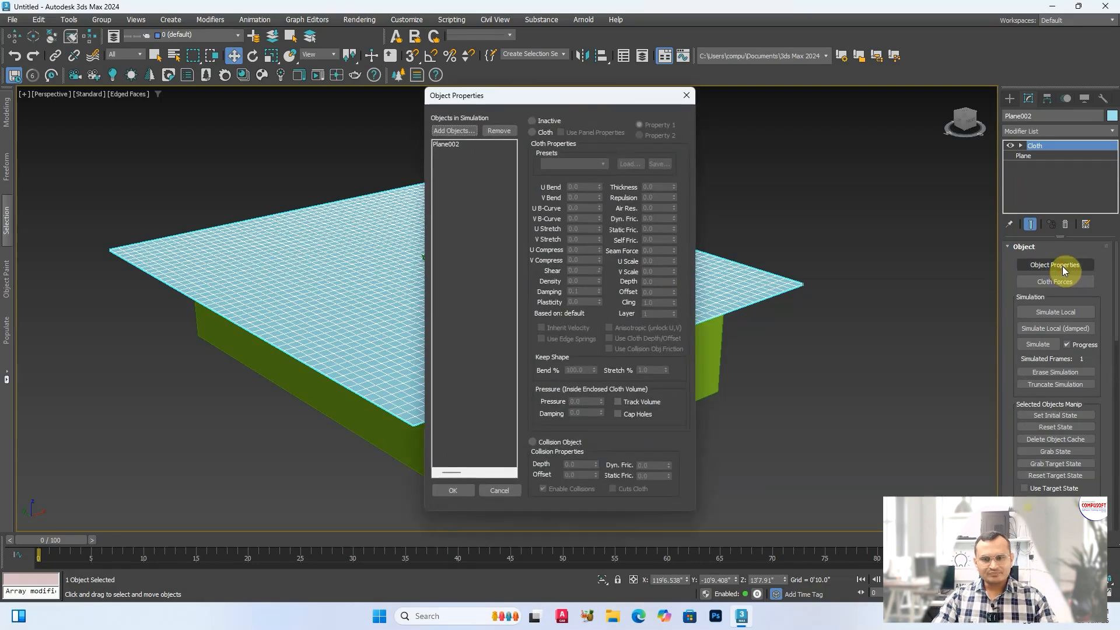
left_click_drag(507, 100, 781, 78)
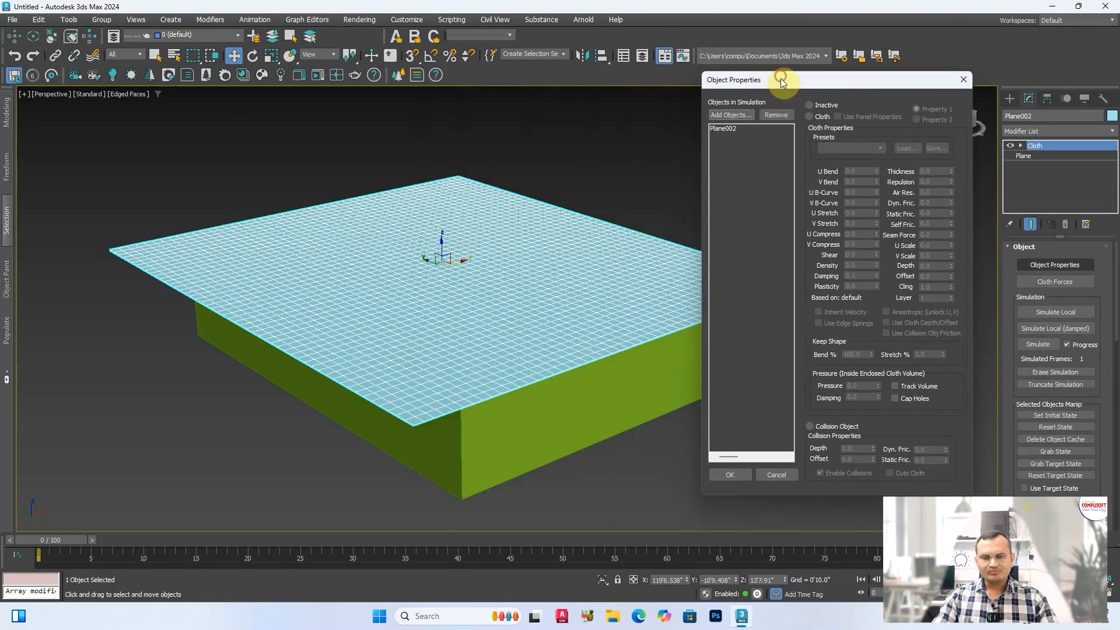
left_click(732, 115)
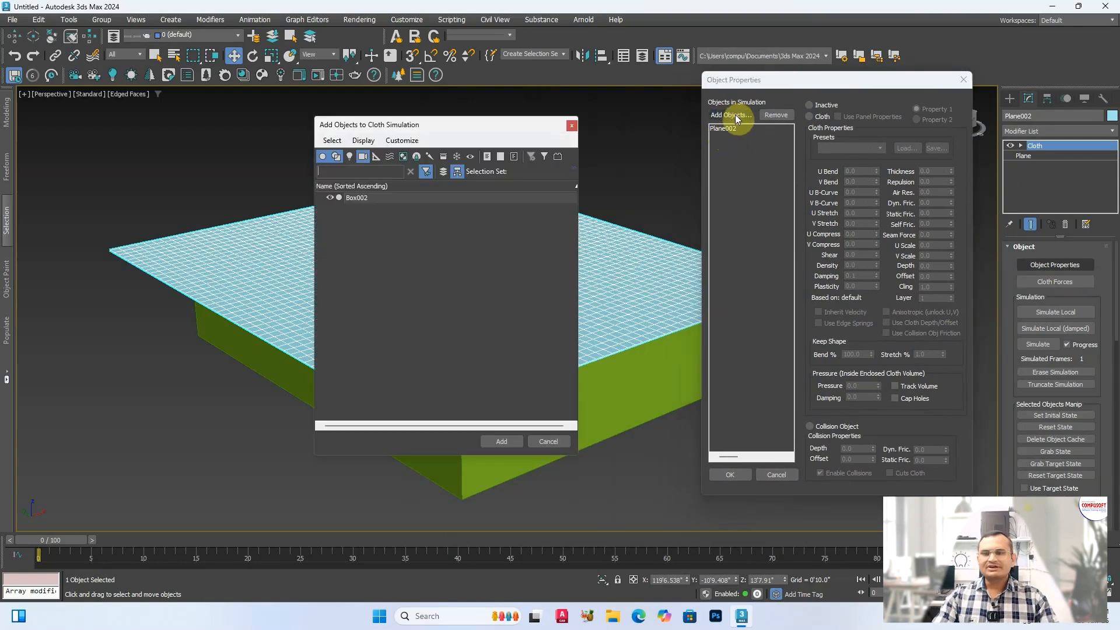
left_click(369, 198)
left_click(501, 441)
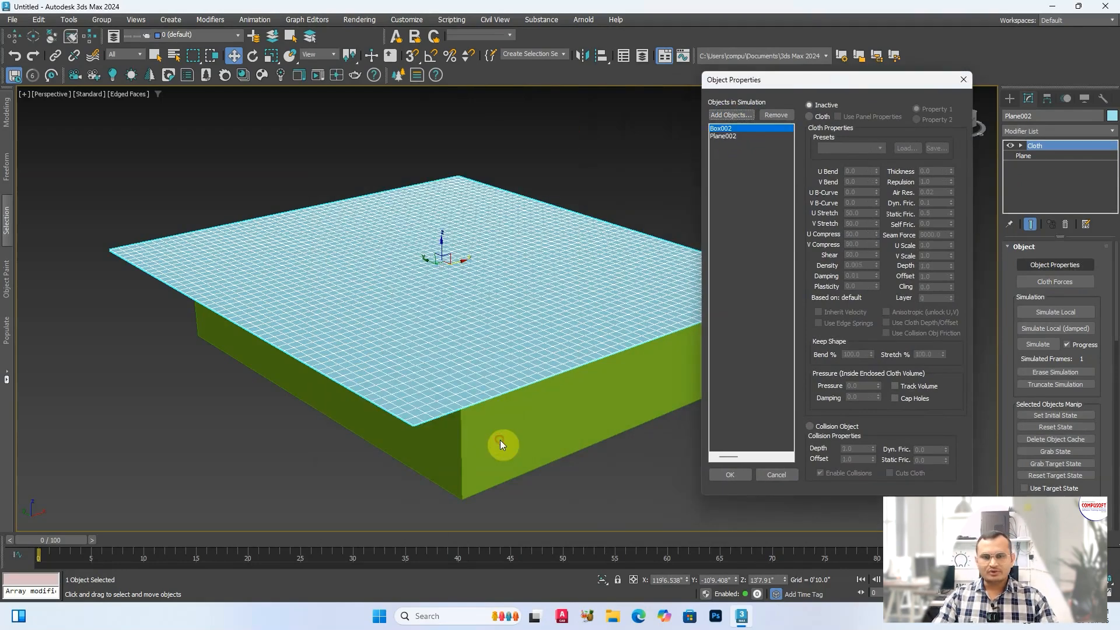
- Define Plane002 as Cloth and Box002 as a Collision Object, and accept the object properties
left_click(723, 136)
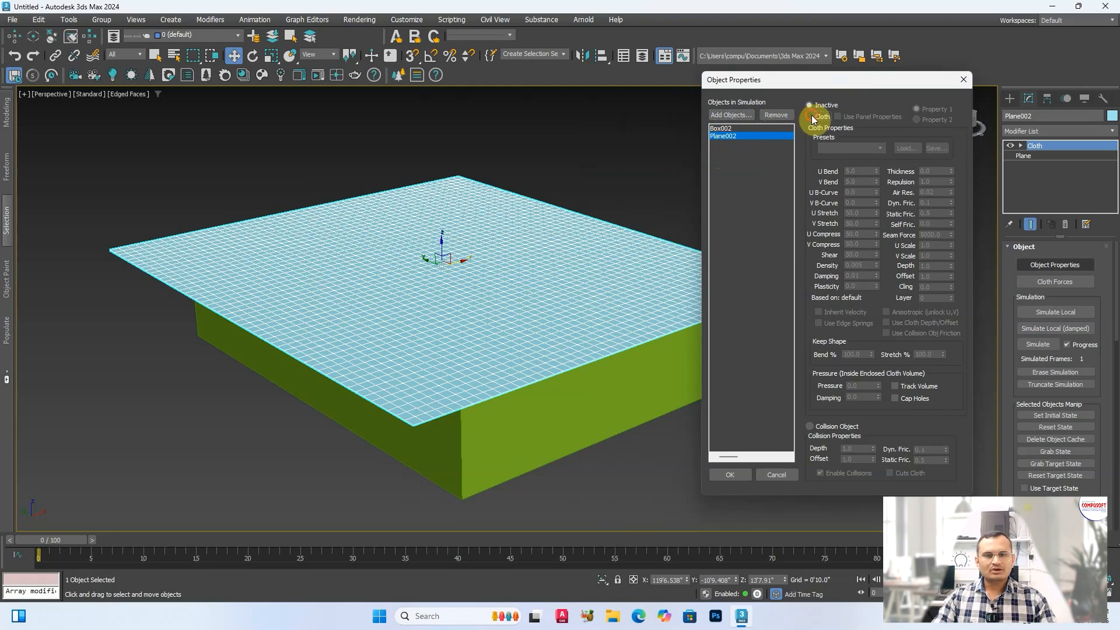
left_click(811, 117)
left_click(737, 128)
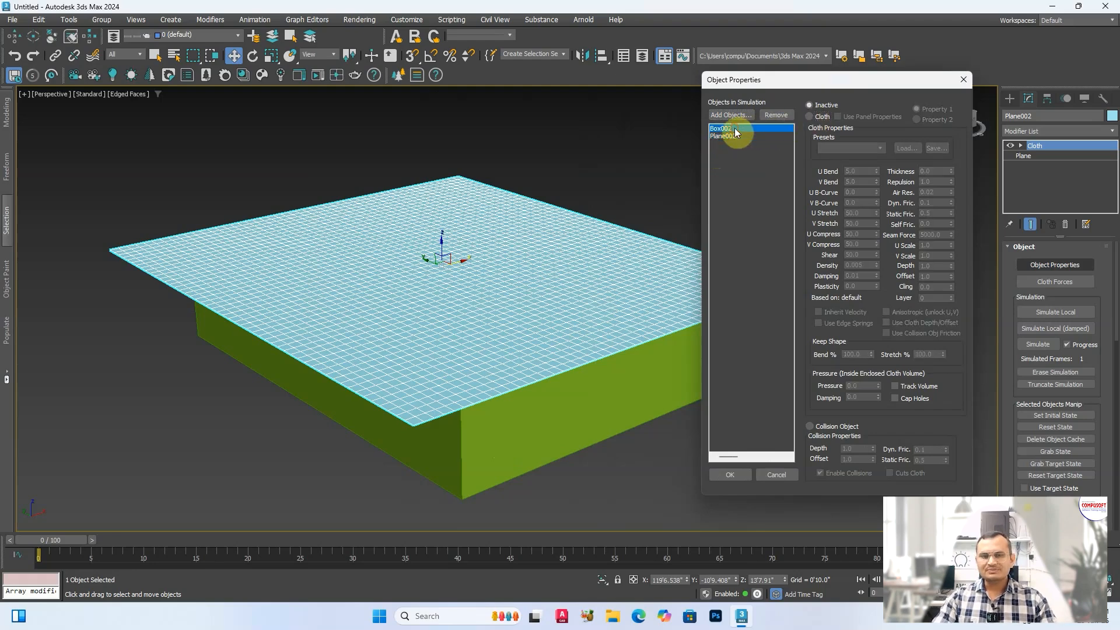
left_click(826, 427)
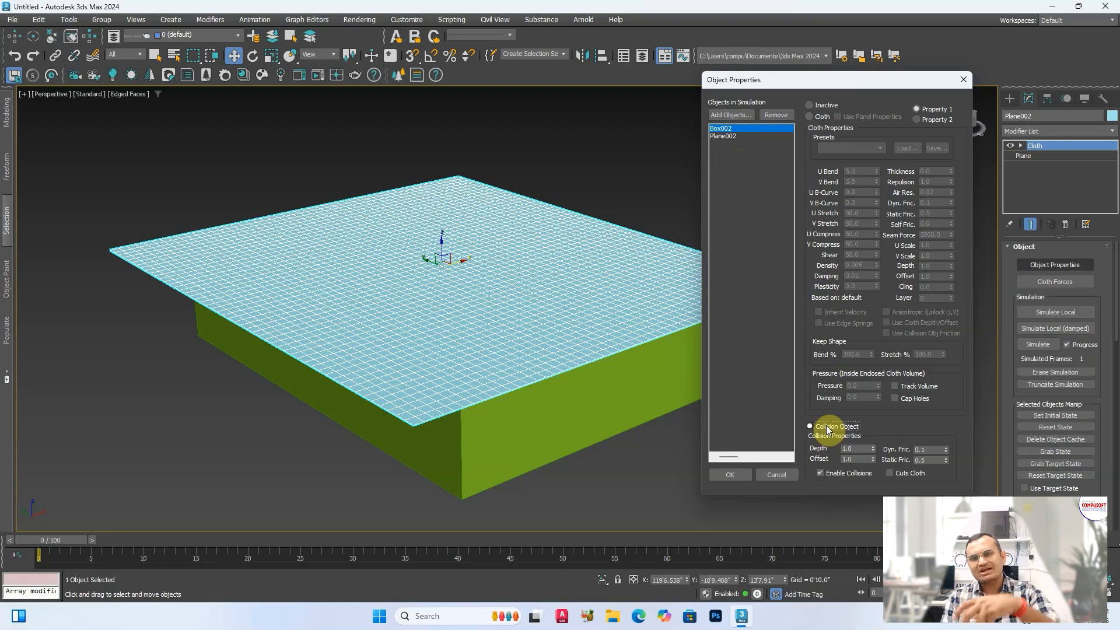
left_click(729, 475)
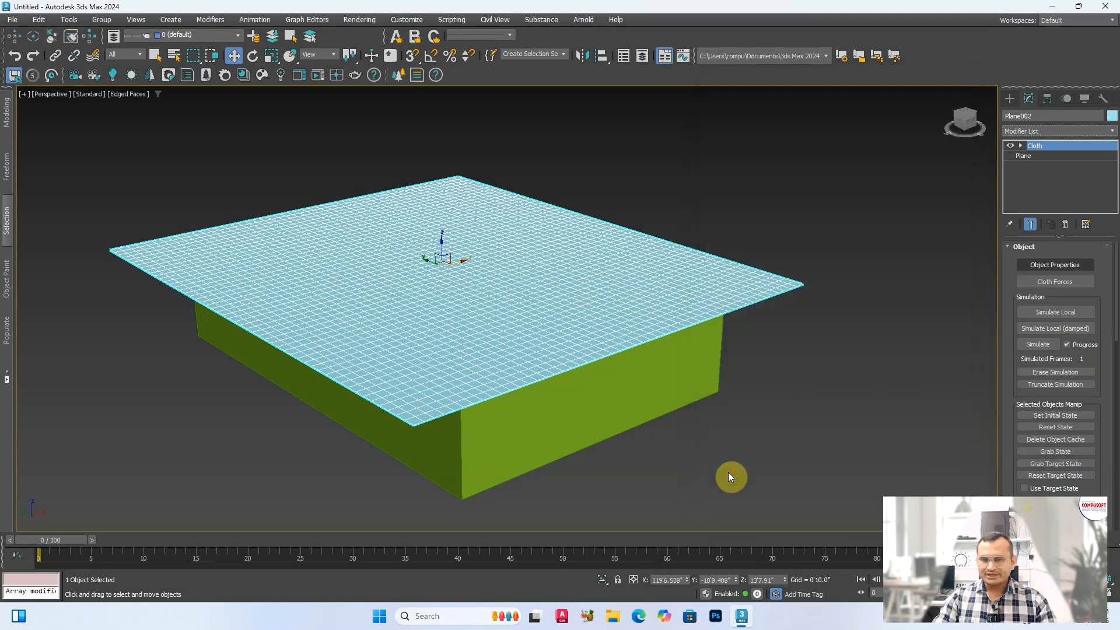
- Run the damped local cloth simulation until the plane drapes over the box, and stop it
left_click(1071, 334)
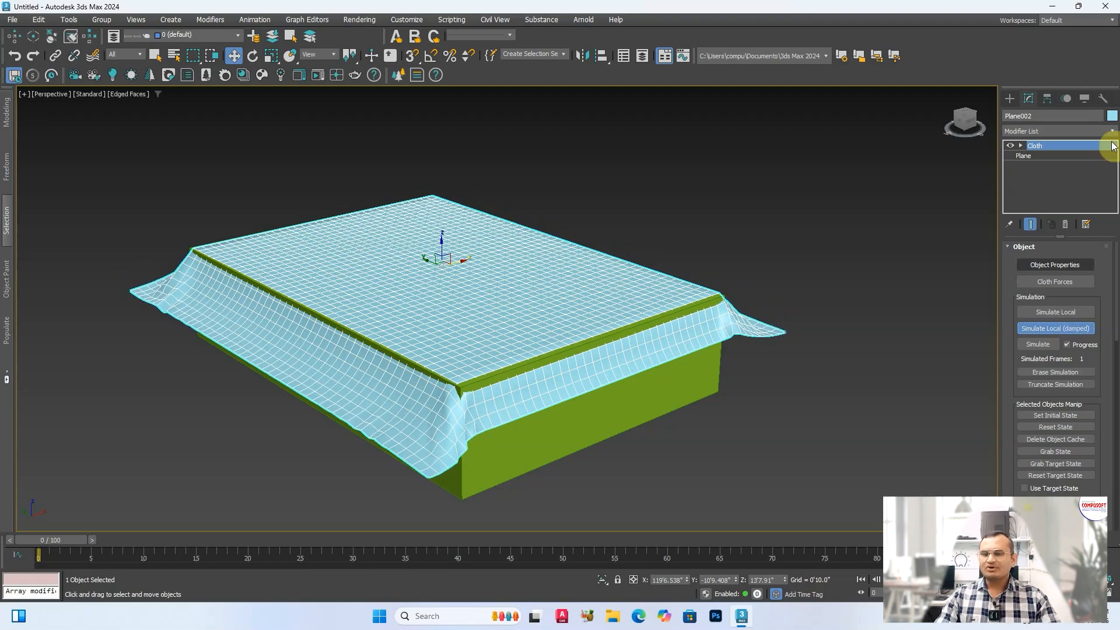
mouse_move(783, 270)
middle_mouse_down("alt")
mouse_move(705, 268)
mouse_move(774, 271)
middle_mouse_up("alt")
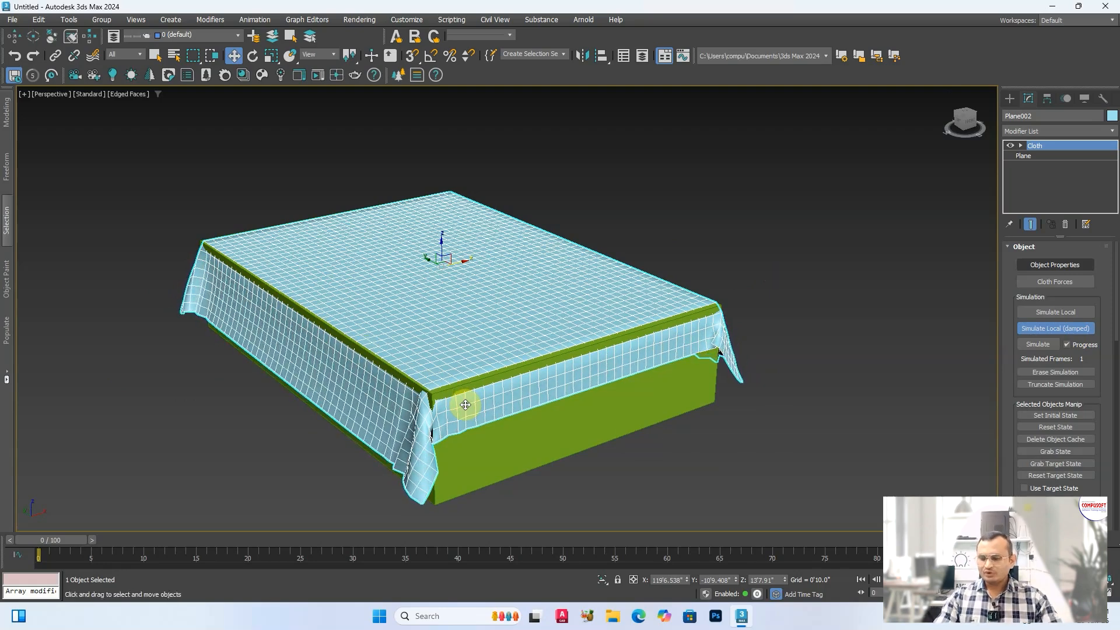
key("Escape")
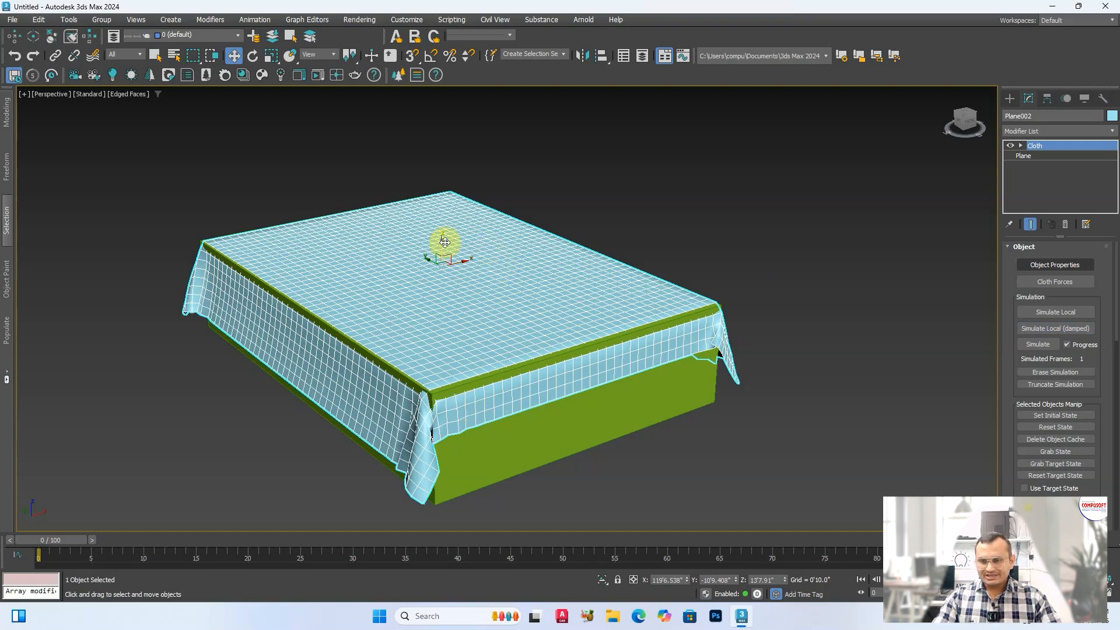
- Raise the draped cloth slightly along Z to about 15'6.662" so it clears the box's top edges
left_click_drag(444, 242, 443, 230)
middle_click_drag(441, 230, 601, 349, "alt")
middle_click_drag(665, 345, 750, 343, "alt")
scroll(510, 437, "up", 5)
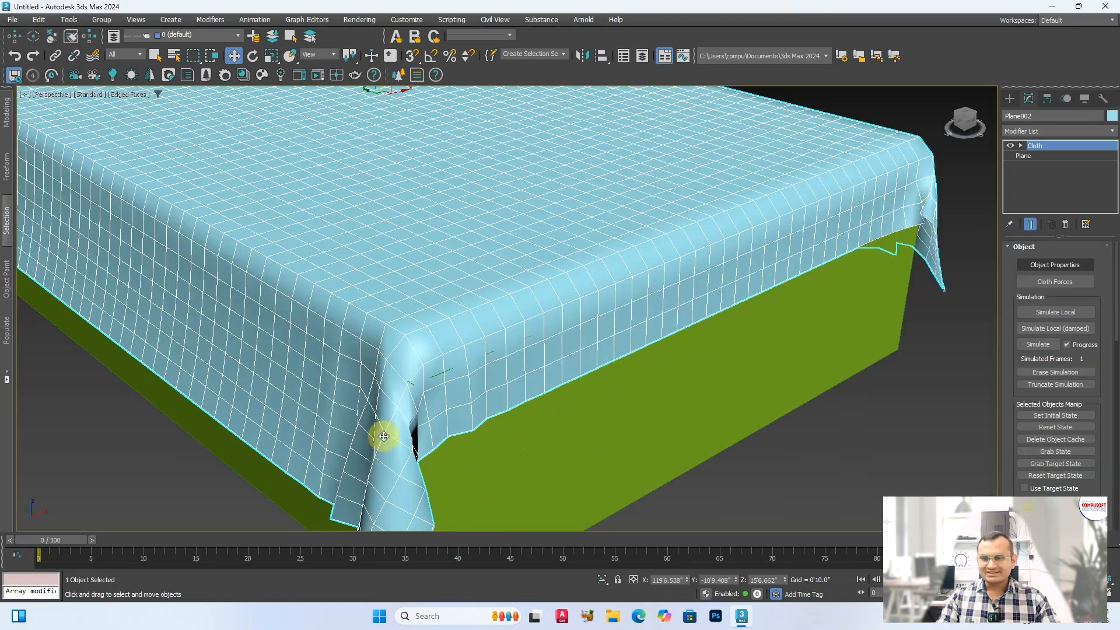
scroll(380, 432, "down", 5)
- Scale the draped cloth slightly in the maximized Top view, and return to the maximized Perspective view
key("alt+w")
key("alt+w")
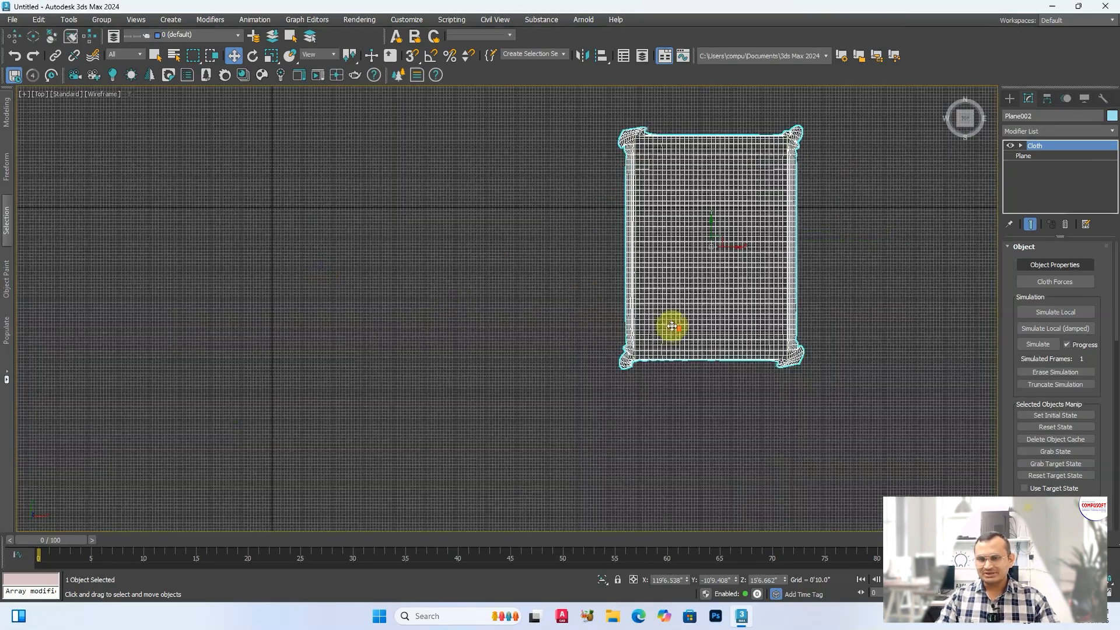
scroll(671, 326, "up", 3)
scroll(642, 327, "down", 1)
middle_click_drag(643, 327, 445, 388)
key("r")
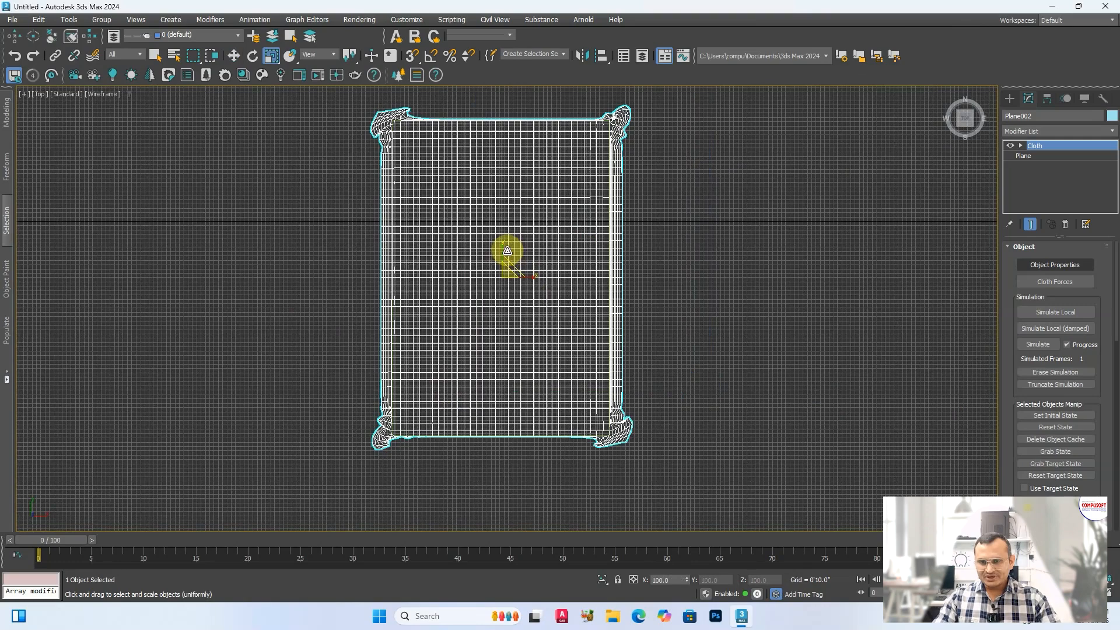
left_click_drag(502, 250, 534, 279)
key("w")
key("alt+w")
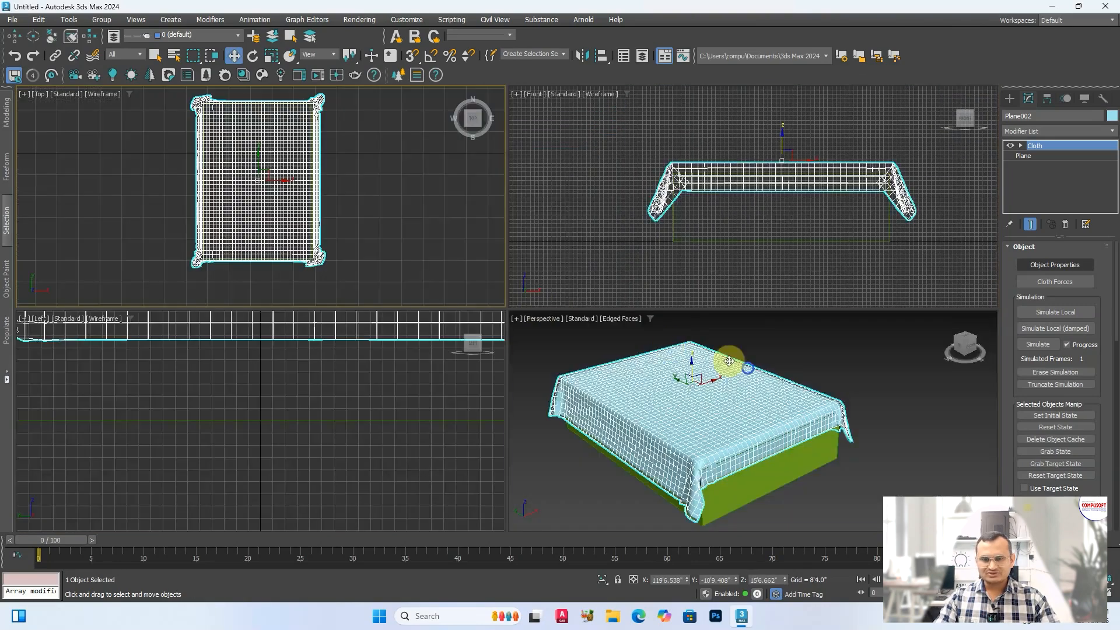
key("alt+w")
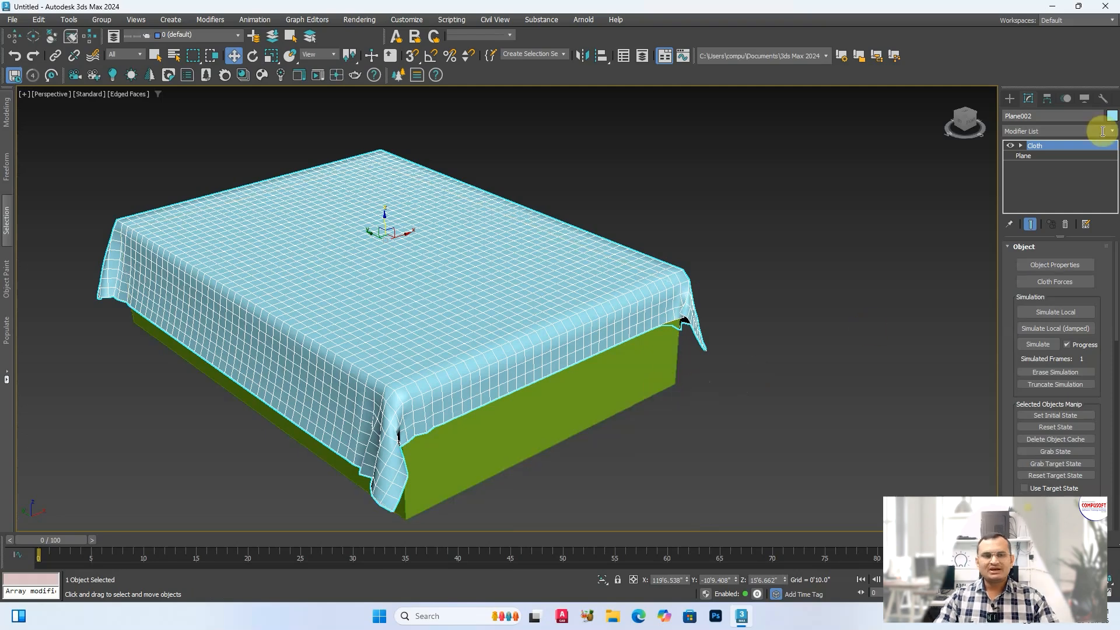
- Apply the Noise modifier to the draped cloth above its Cloth modifier
left_click(1049, 132)
type("ni")
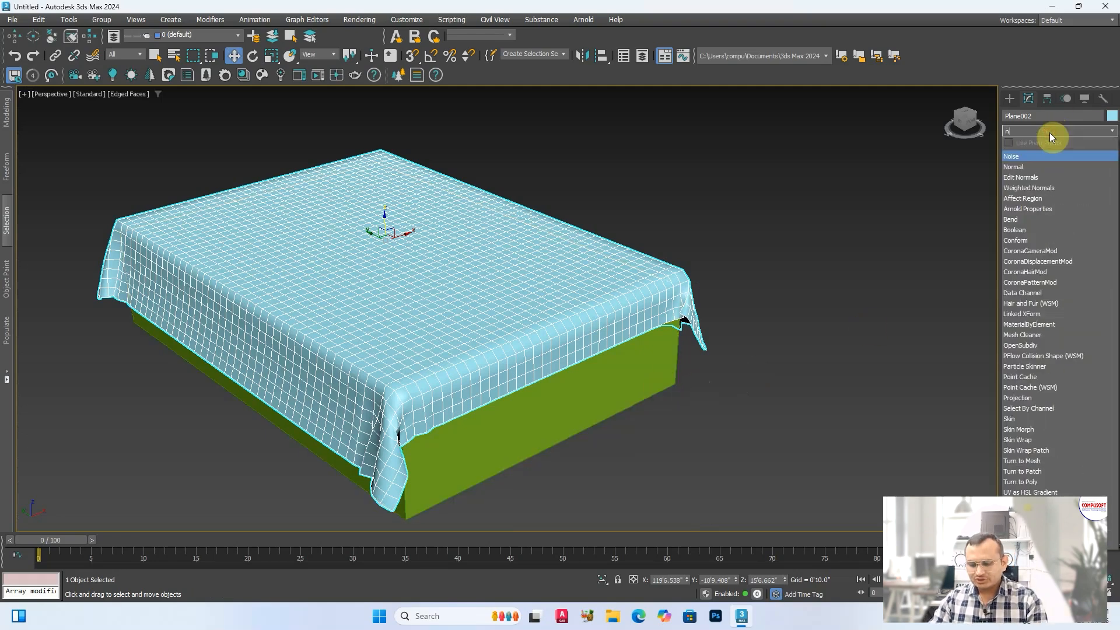
key("BackSpace")
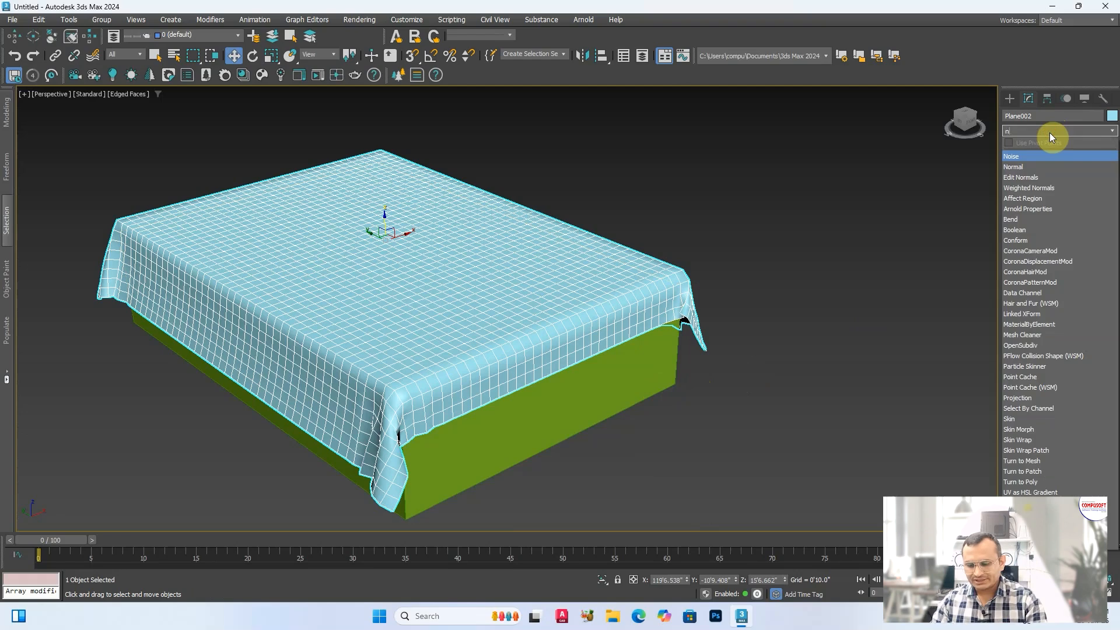
type("o")
left_click(1042, 157)
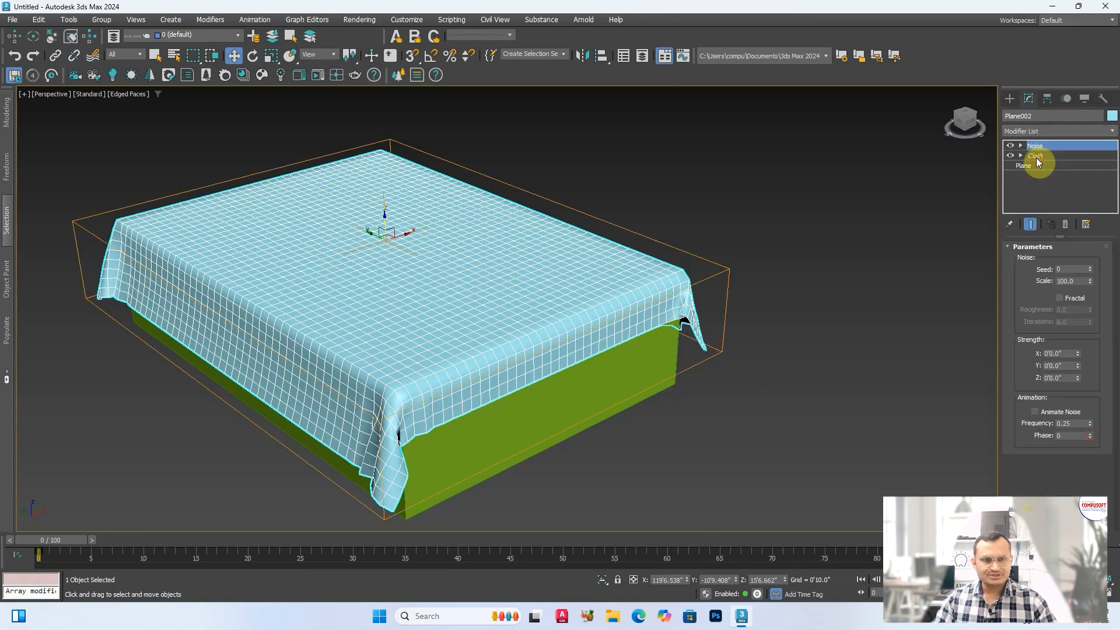
- Set the Noise to seed 24, scale 121.0, fractal with roughness 0.155 and iterations 6.52, and strength X 0'0.33", Y 0'0.44", Z 0'5.426"
left_click_drag(1090, 271, 1092, 265)
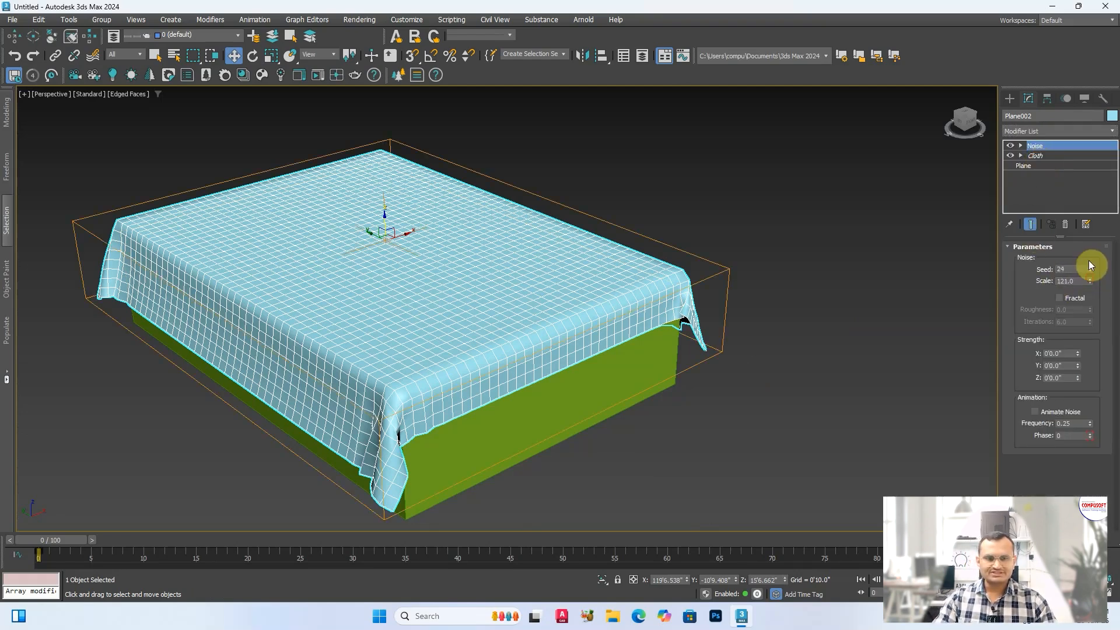
left_click(1073, 298)
mouse_move(1090, 310)
left_mouse_down()
mouse_move(1090, 286)
mouse_move(1090, 321)
mouse_move(1090, 298)
left_mouse_up()
left_click_drag(1077, 377, 1080, 328)
middle_click_drag(292, 310, 407, 253, "alt")
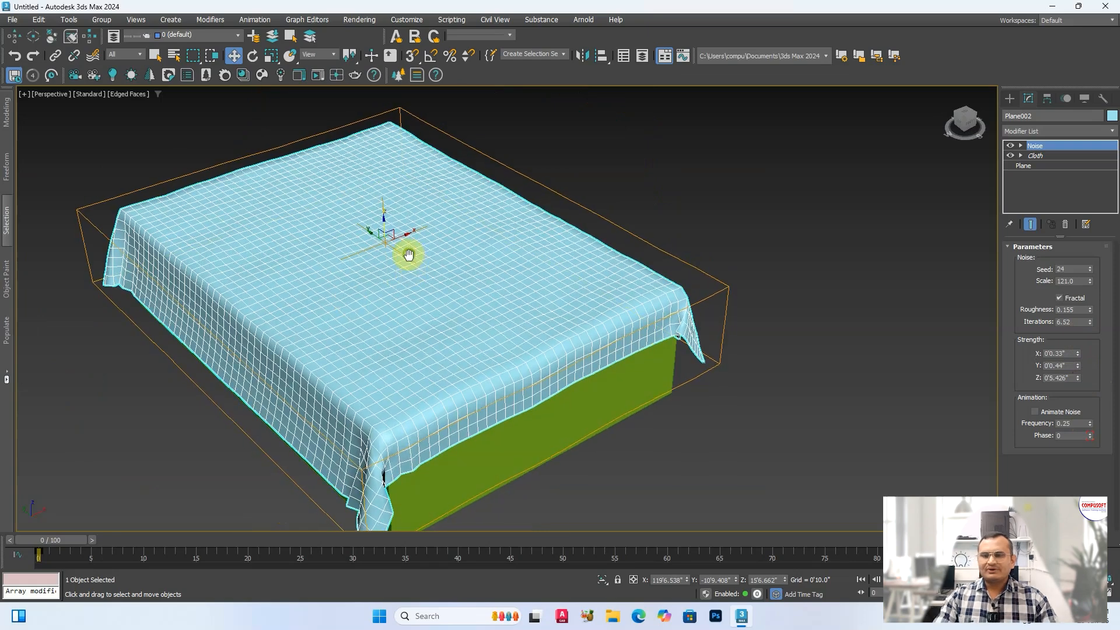
scroll(408, 254, "down", 3)
- Apply the MeshSmooth modifier to the cloth above the Noise modifier
left_click(1034, 131)
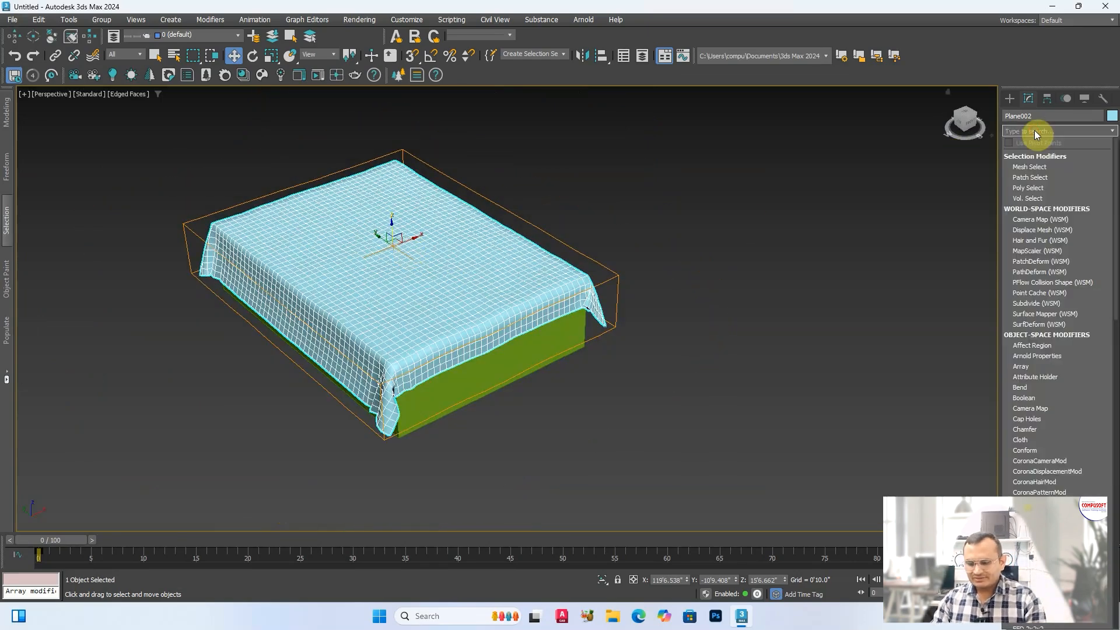
type("meshs")
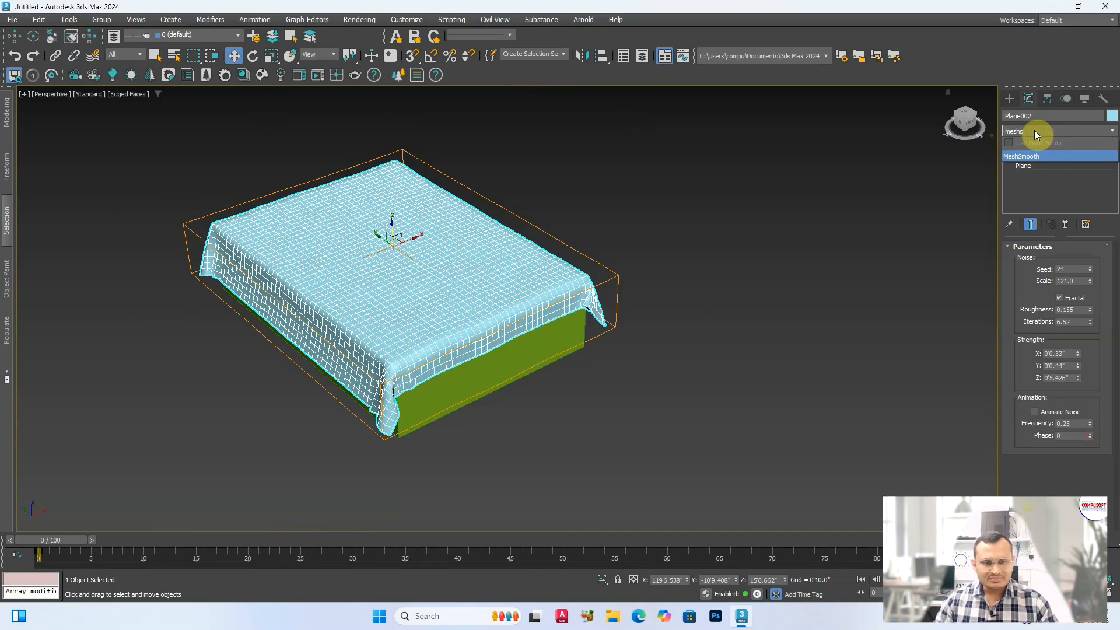
left_click(1045, 154)
scroll(409, 338, "up", 4)
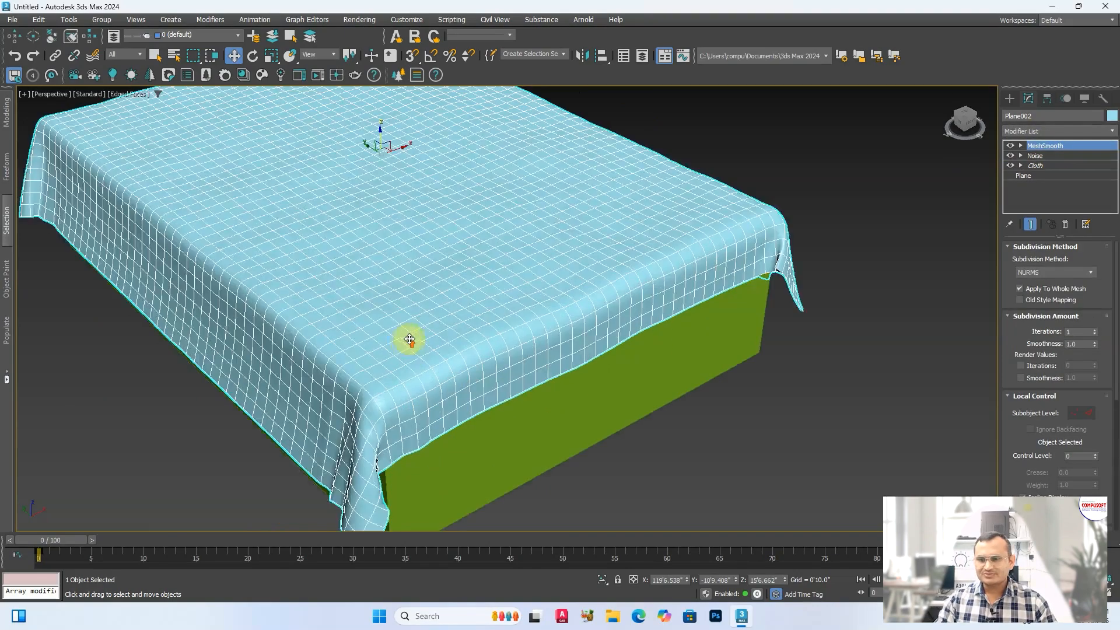
middle_click_drag(409, 338, 421, 350)
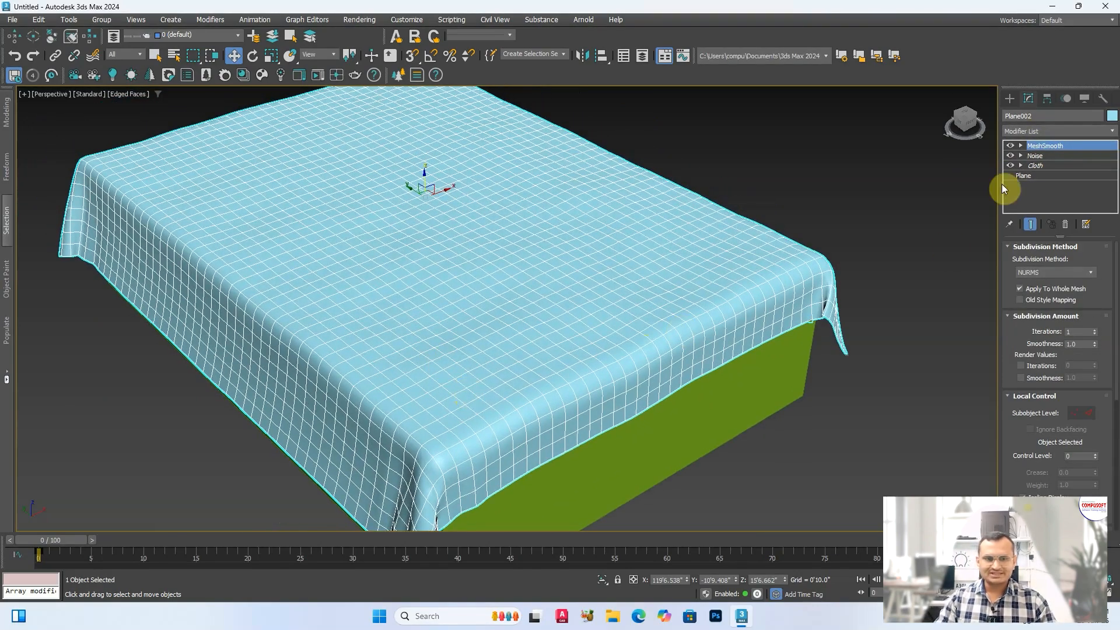
- Toggle MeshSmooth off and on, and hide the edged faces to examine the cloth's smoothness
left_click(1013, 147)
left_click(1011, 147)
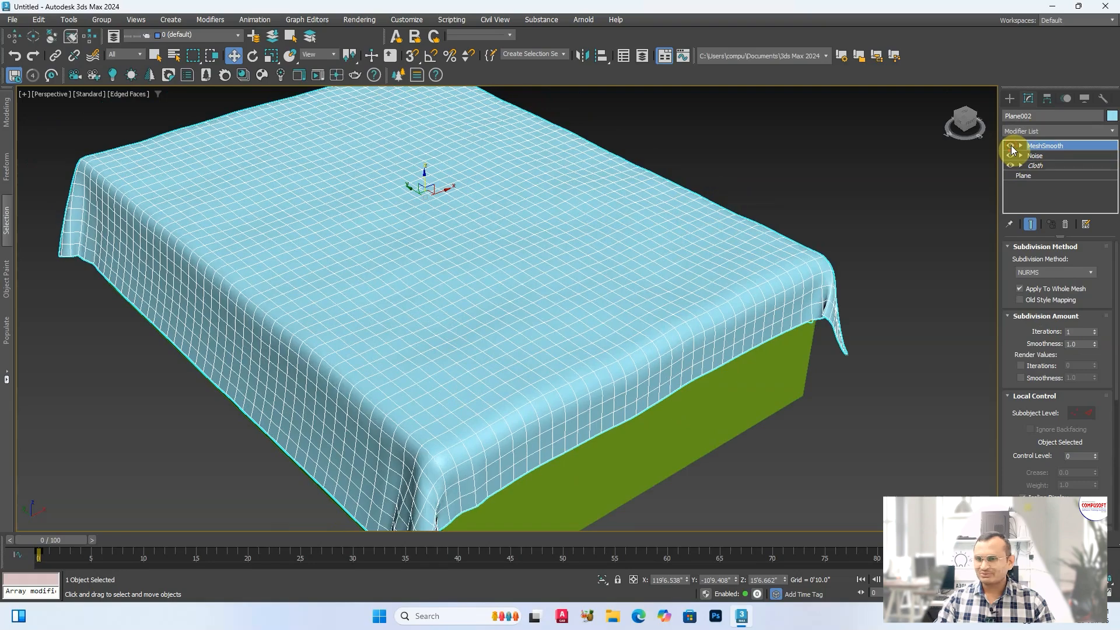
key("F4")
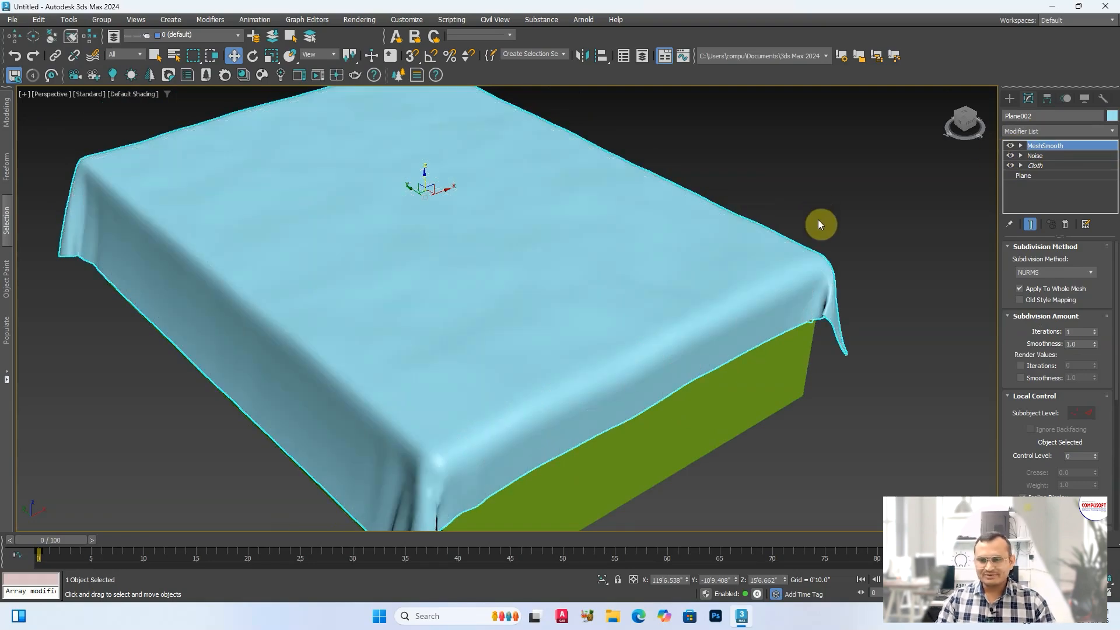
scroll(818, 220, "down", 3)
middle_click_drag(920, 295, 619, 286, "alt")
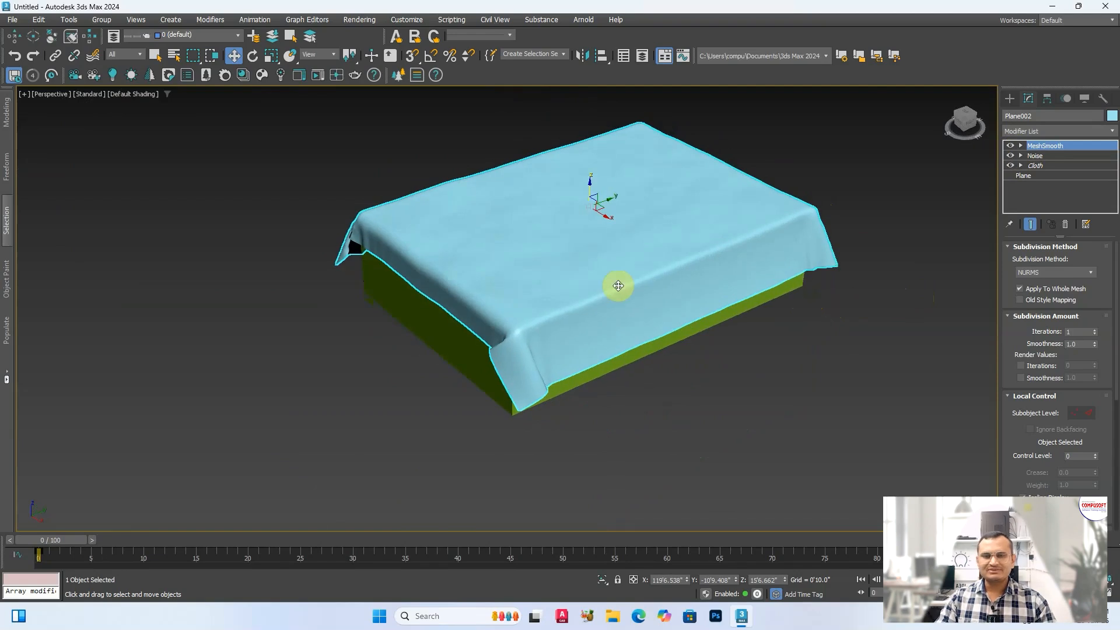
- Disable the MeshSmooth modifier and apply TurboSmooth to the cloth with 2 iterations
left_click(1011, 147)
left_click(1047, 132)
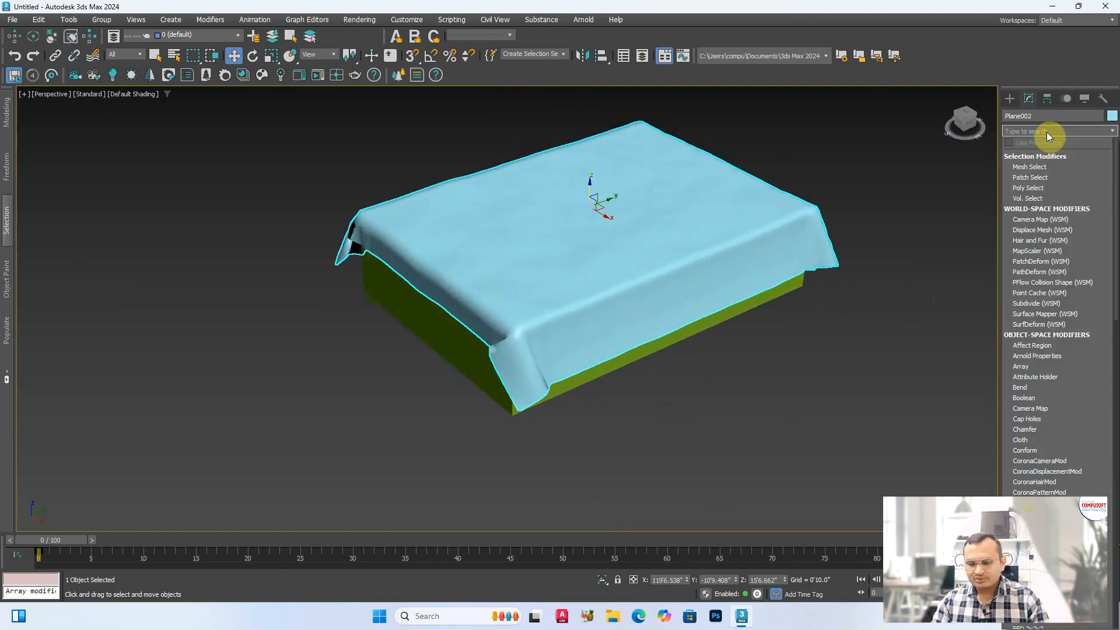
type("tu")
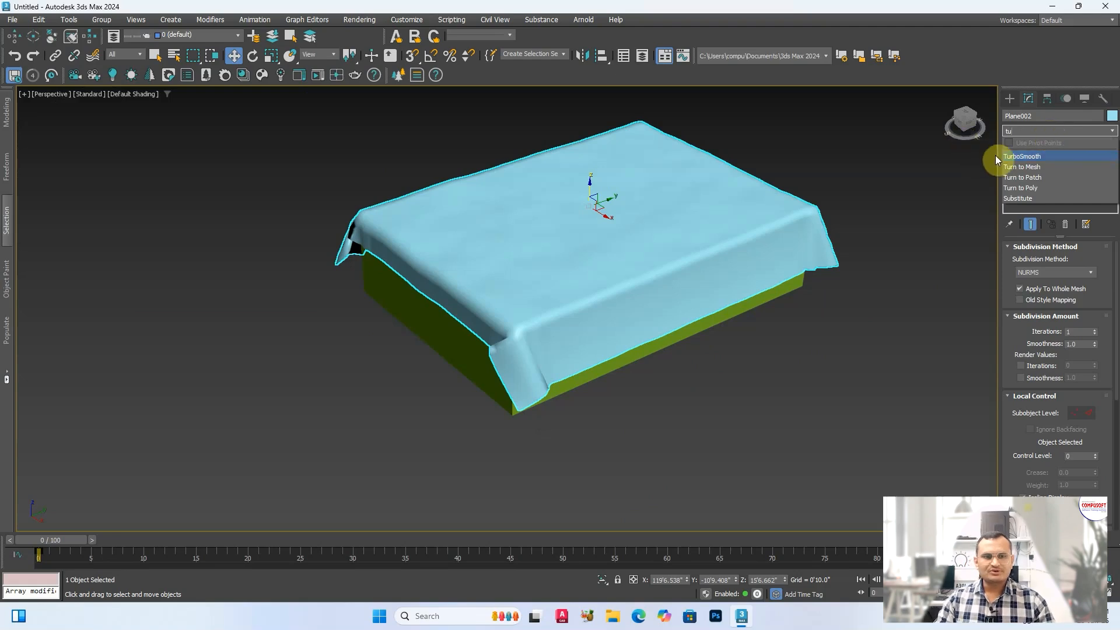
left_click(1018, 156)
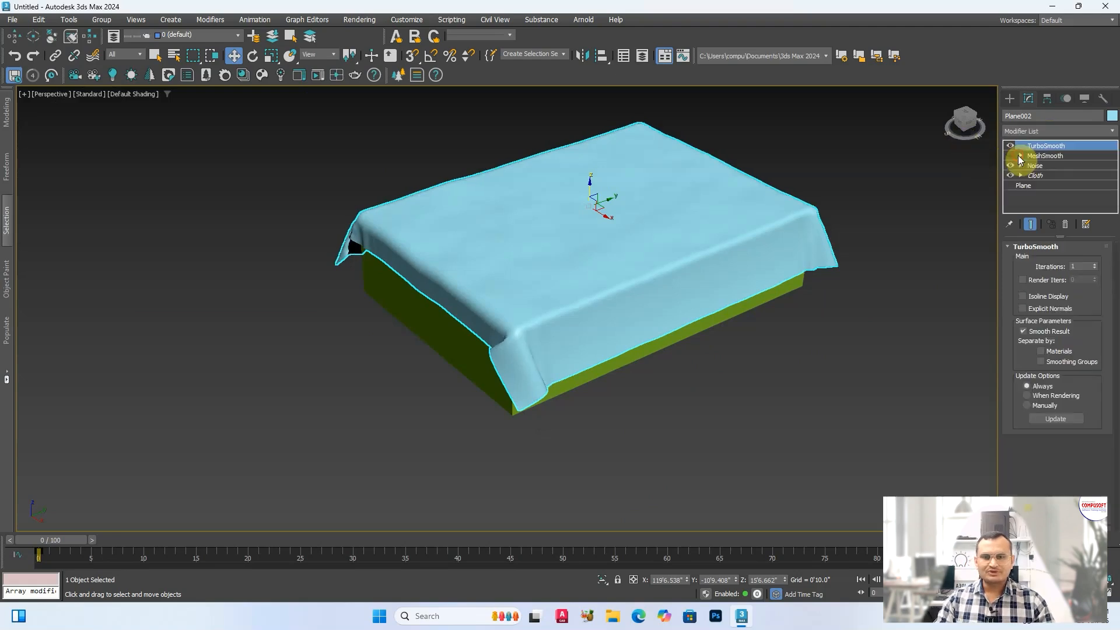
left_click(1095, 265)
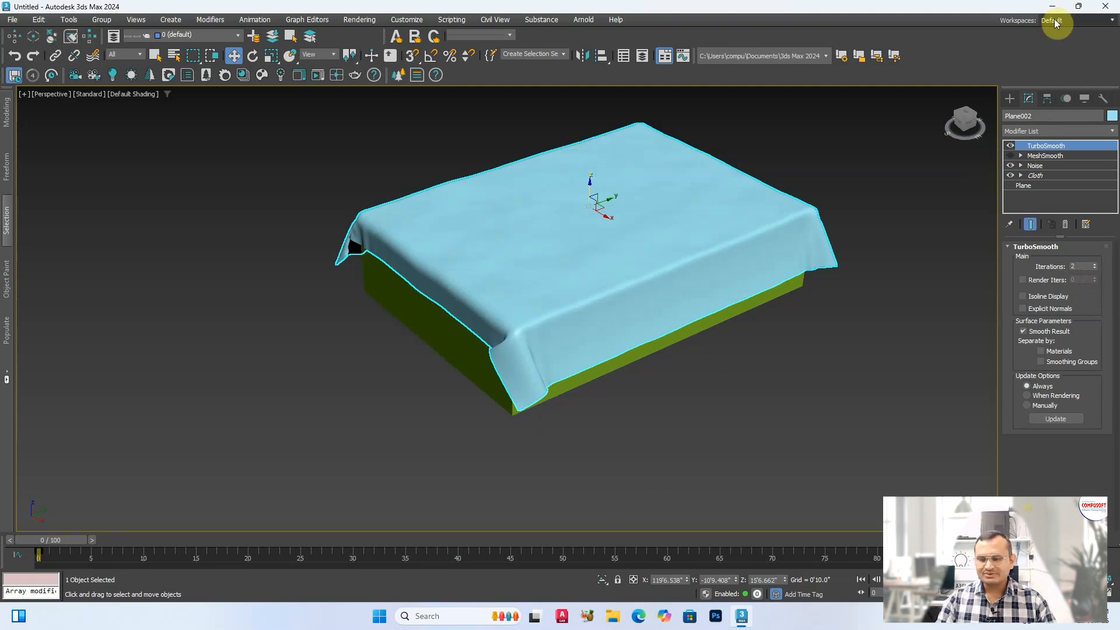
- Turn the edged faces display back on and examine the cloth's subdivided mesh from several angles
key("F4")
scroll(642, 257, "up", 3)
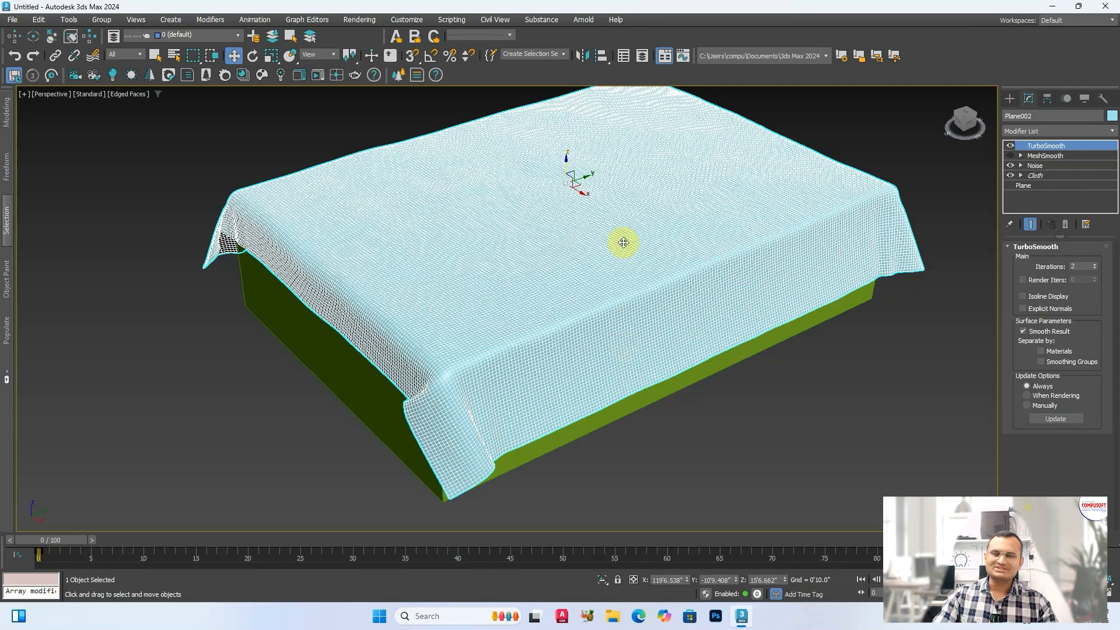
middle_click_drag(440, 306, 570, 315, "alt")
middle_click_drag(500, 319, 566, 348, "alt")
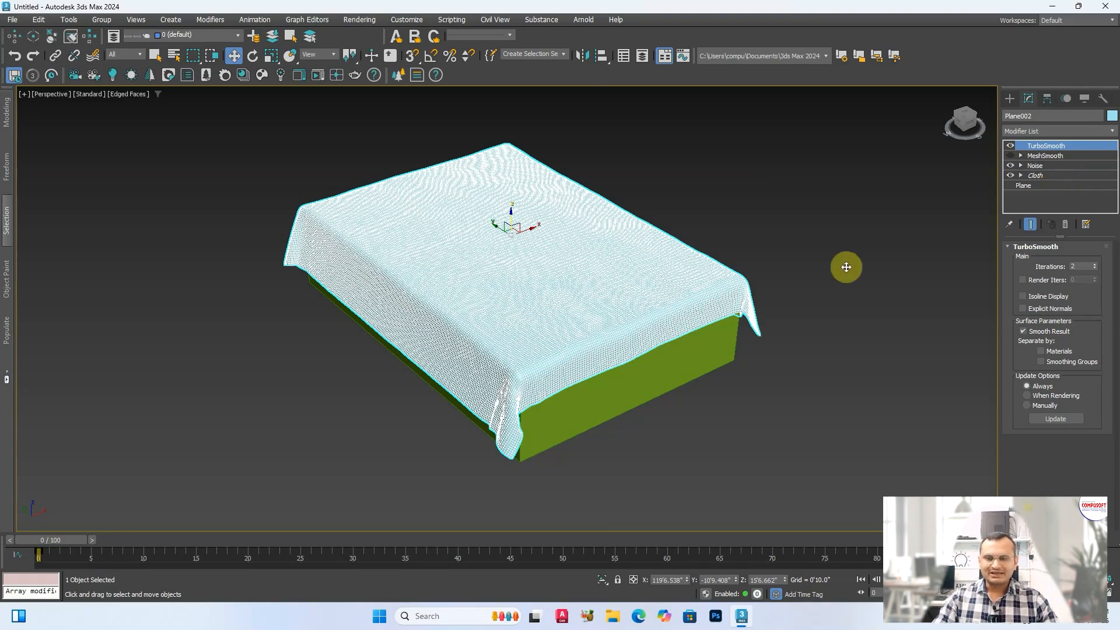
scroll(680, 312, "up", 4)
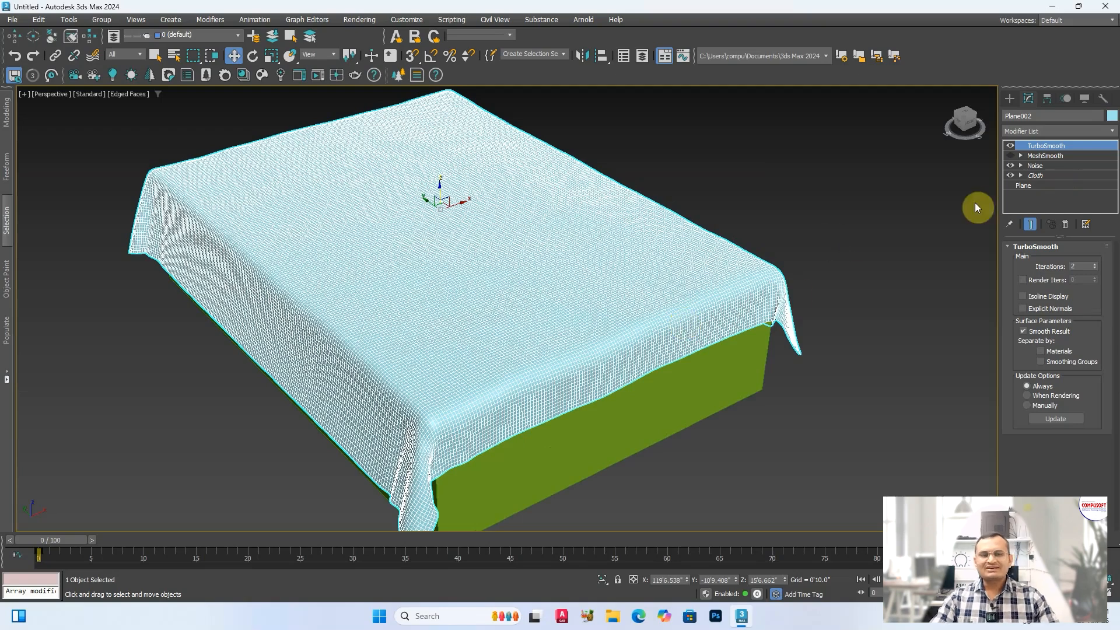
left_click(1052, 133)
type("ex")
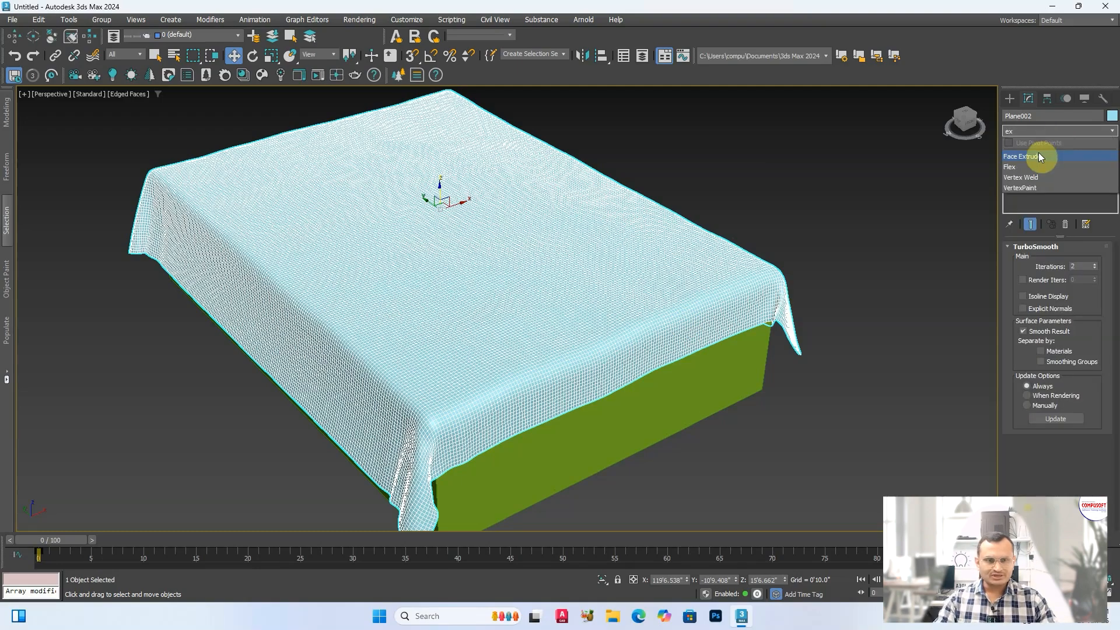
key("Escape")
scroll(566, 288, "down", 2)
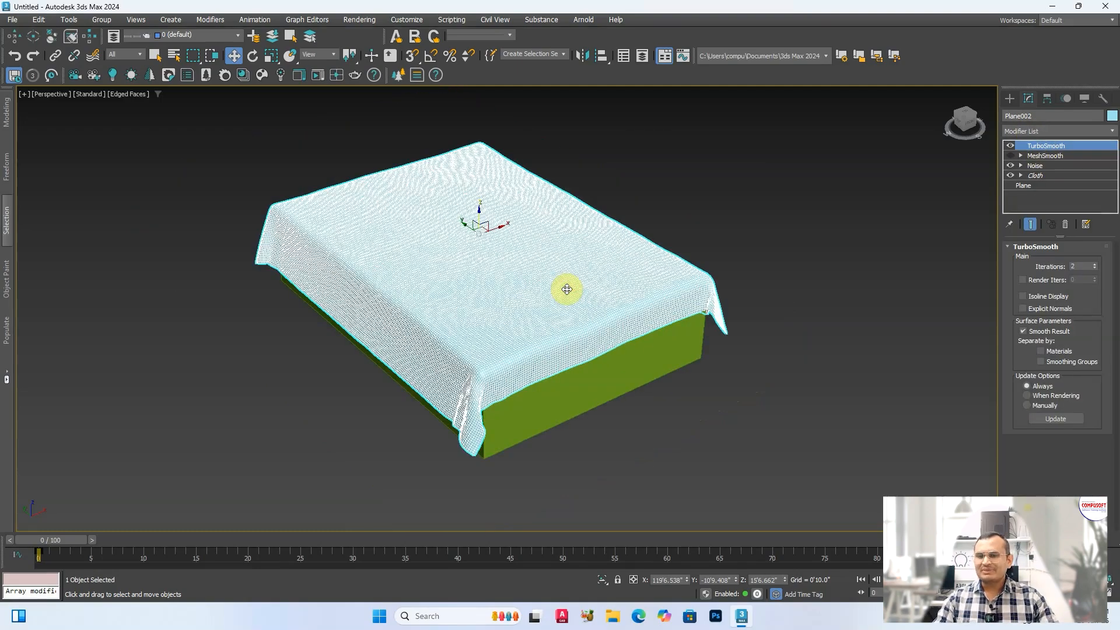
scroll(568, 288, "down", 3)
scroll(624, 363, "up", 3)
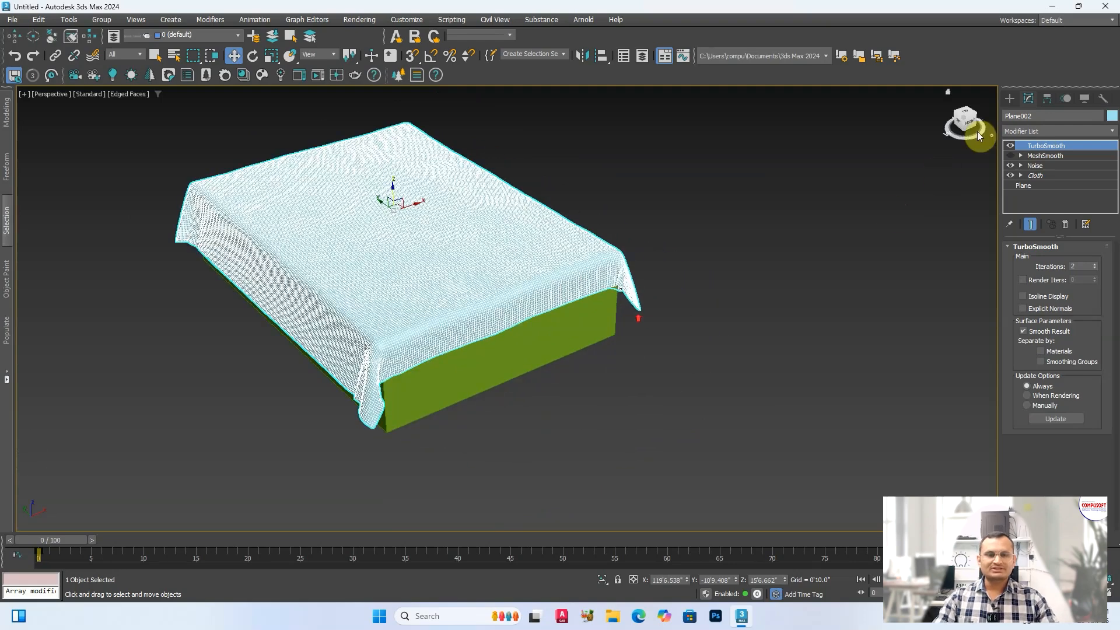
- Draw a rectangle spline on the ground beside the cloth-covered box
left_click(1009, 97)
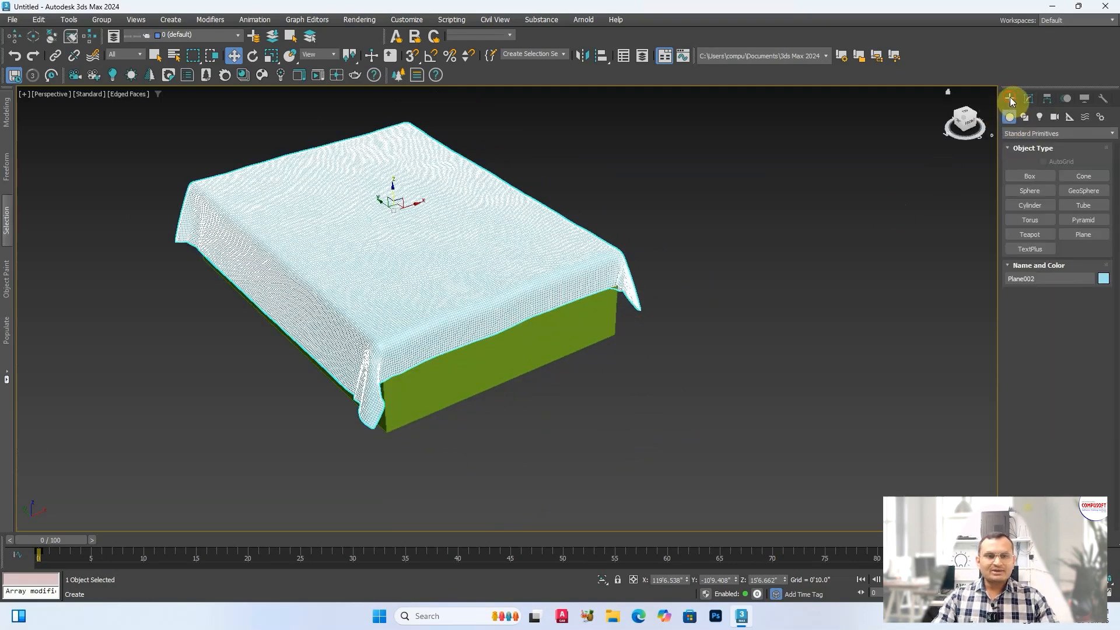
left_click(1025, 117)
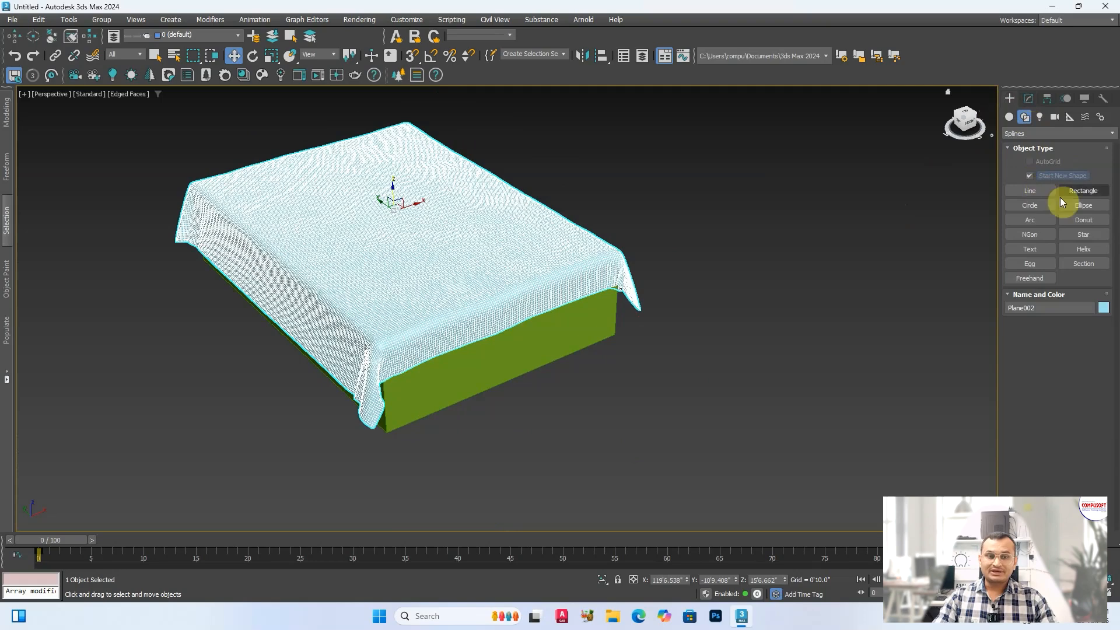
left_click(1081, 191)
left_click_drag(603, 427, 899, 447)
key("w")
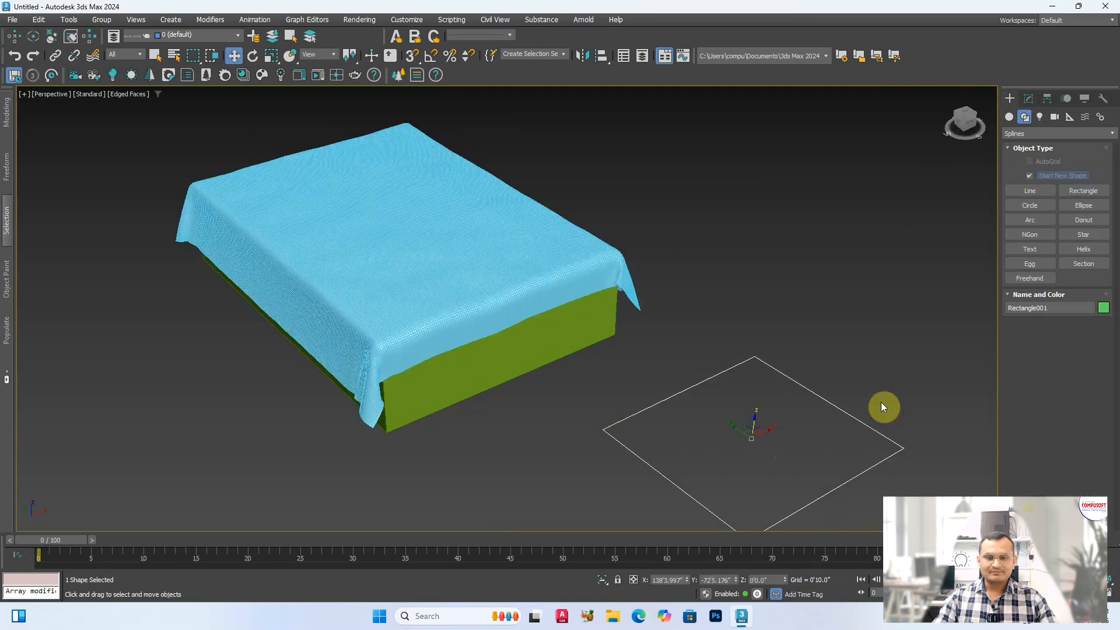
scroll(879, 402, "down", 3)
middle_click_drag(882, 412, 729, 306)
scroll(729, 306, "up", 2)
- Apply the Extrude modifier to the rectangle with an amount of 7'4.0" and 4 segments
left_click(1028, 98)
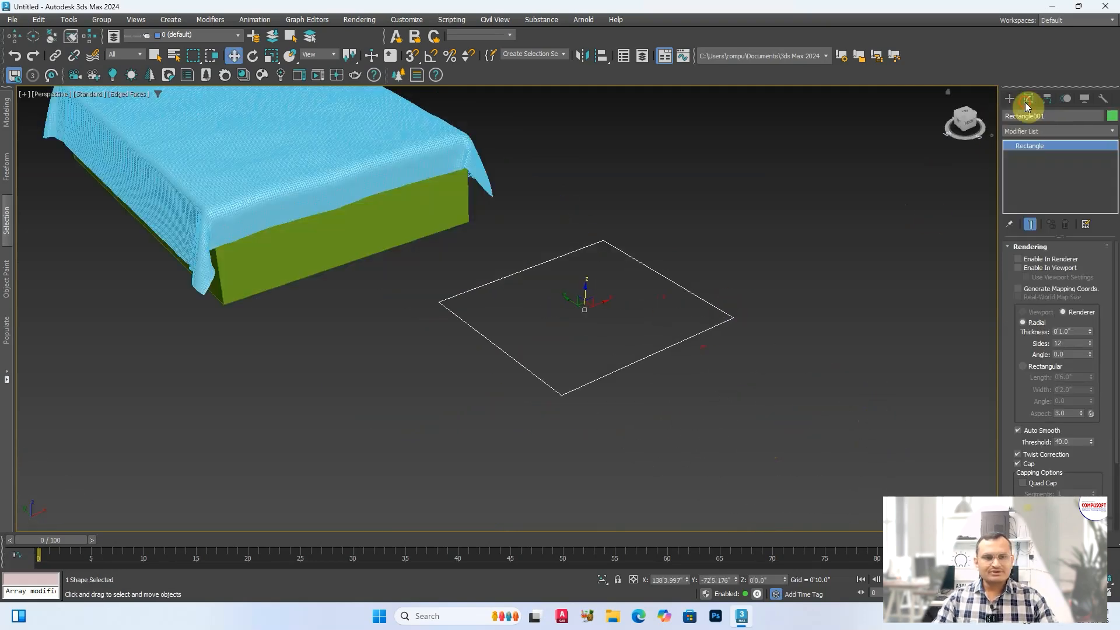
left_click(1036, 131)
type("ex")
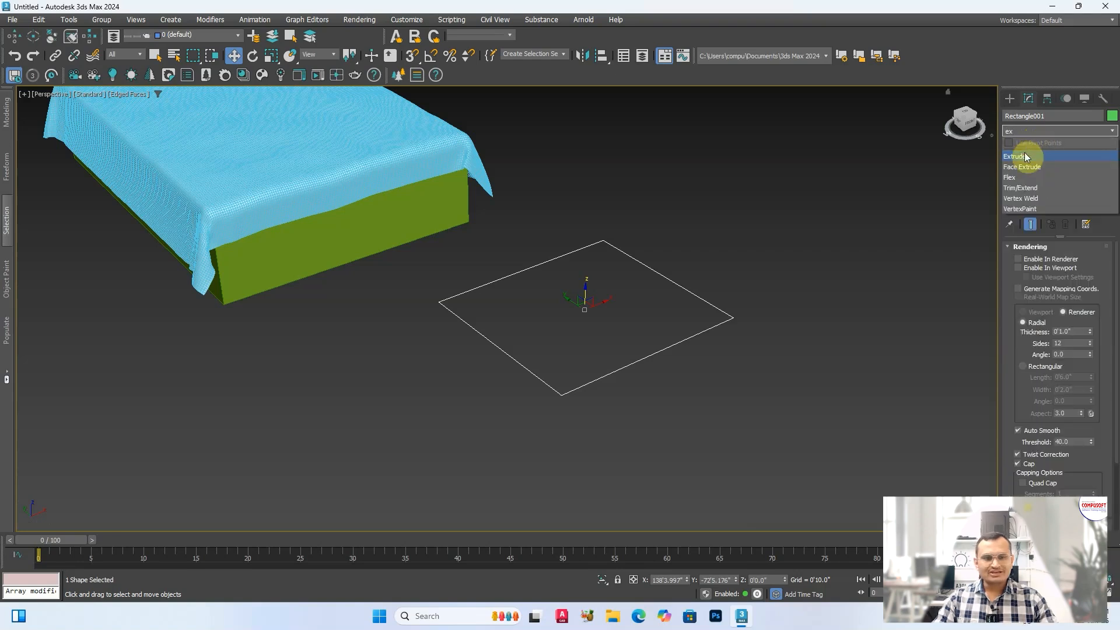
left_click(1025, 157)
left_click_drag(1090, 264, 1083, 158)
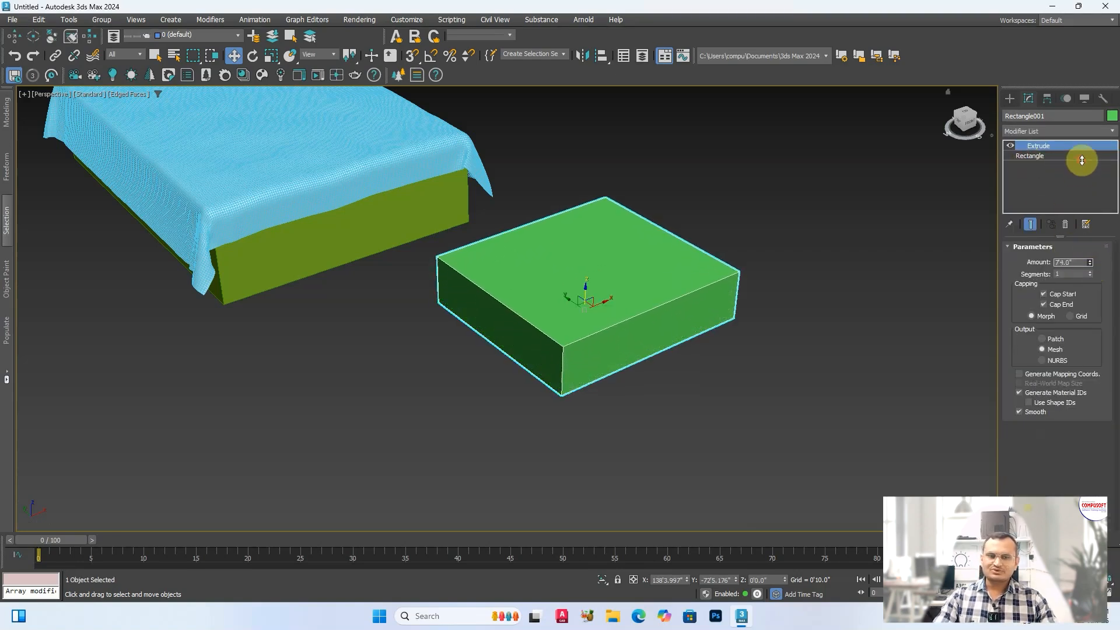
left_click(1090, 273)
left_click(1090, 272)
left_click(1091, 272)
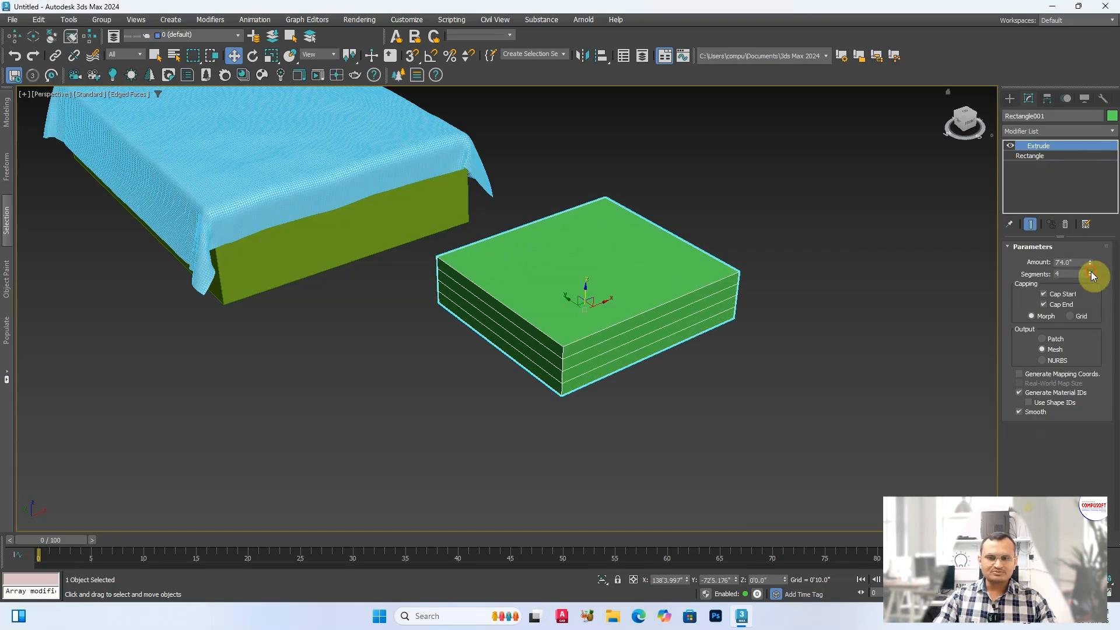
- Turn off the extrusion's start and end caps, inspect the open shape from below and above, and turn both caps back on
left_click(1063, 295)
middle_click_drag(773, 368, 760, 290, "alt")
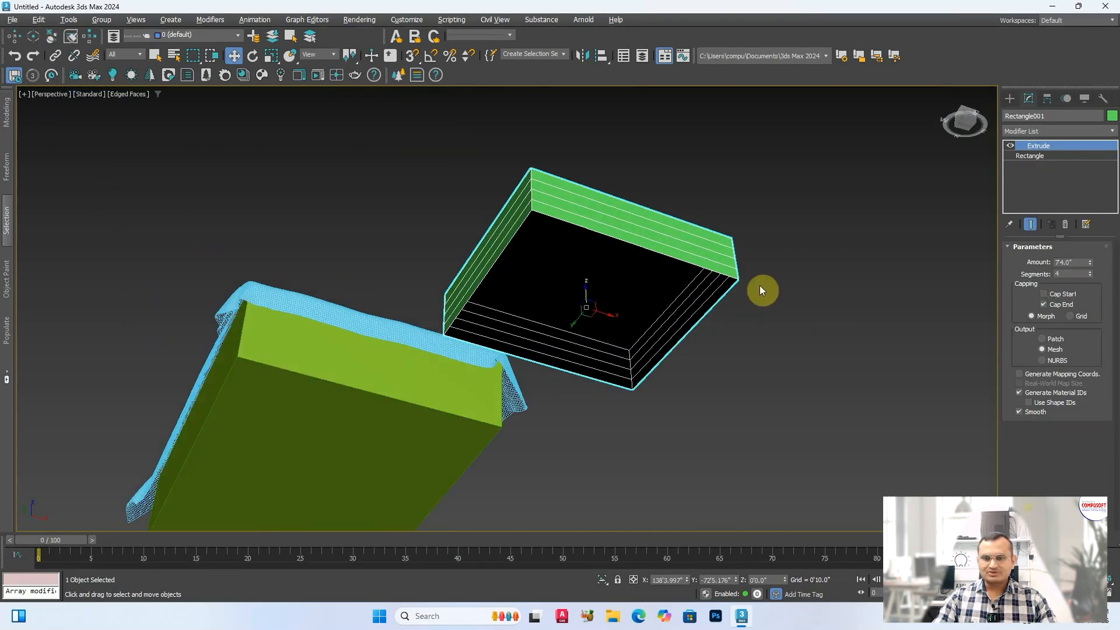
left_click(1063, 305)
middle_click_drag(689, 234, 690, 391, "alt")
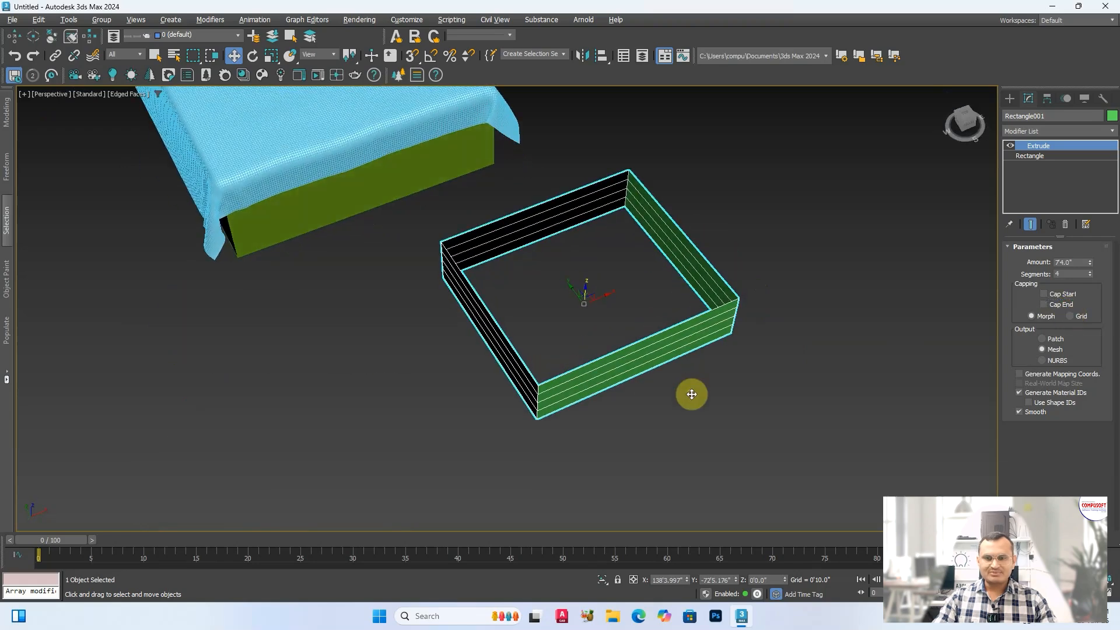
left_click(1045, 302)
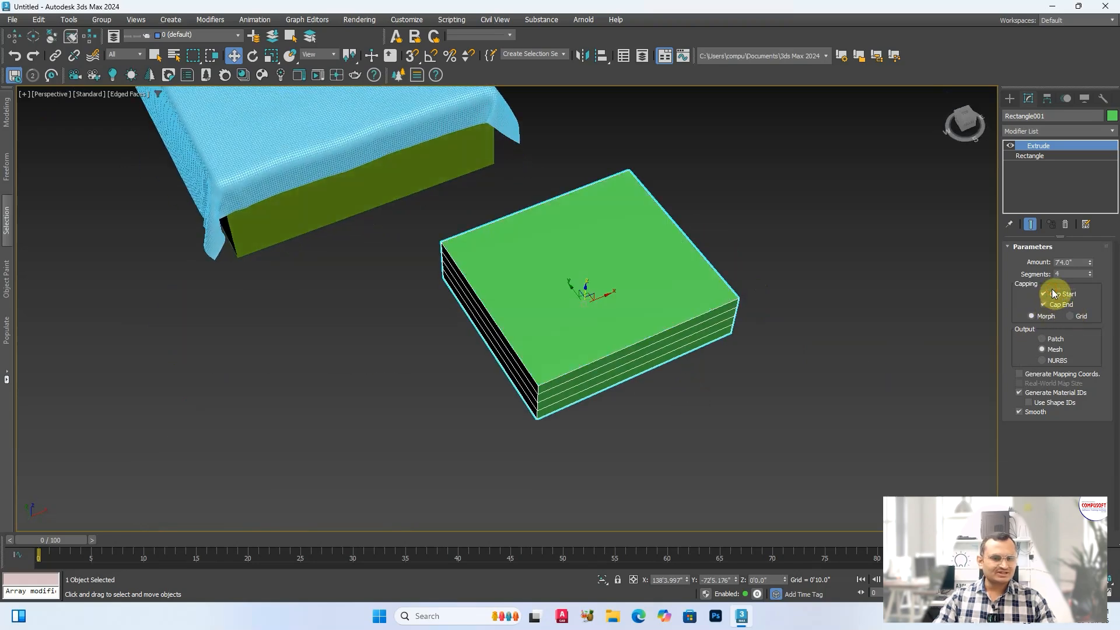
- Raise the extrusion amount to 13'11.0", compare it with the cloth-covered box, and delete the extruded object
left_click_drag(1090, 263, 1077, 175)
middle_click_drag(610, 374, 701, 348, "alt")
scroll(659, 318, "down", 4)
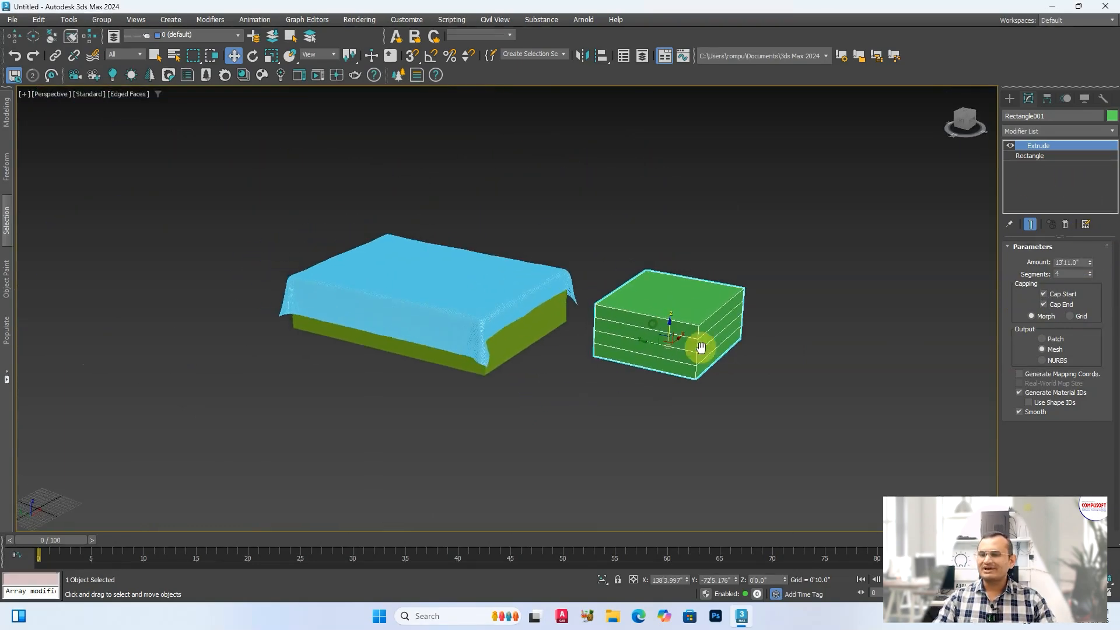
key("Delete")
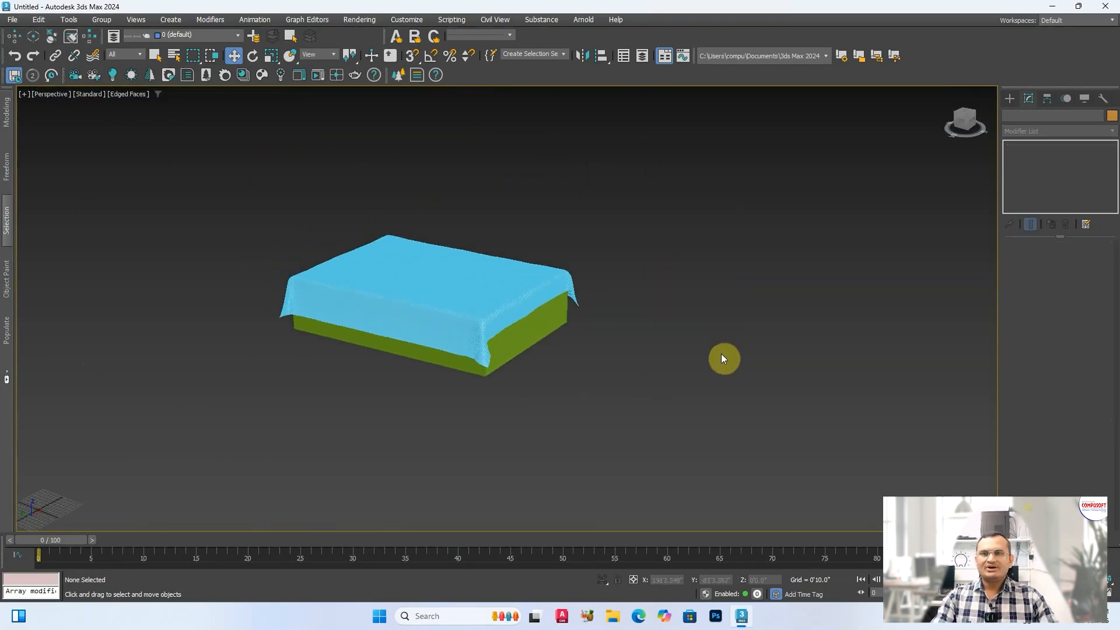
- Examine the subdivided cloth's folds and front corner up close from several angles with edged faces shown
middle_click_drag(495, 345, 605, 346)
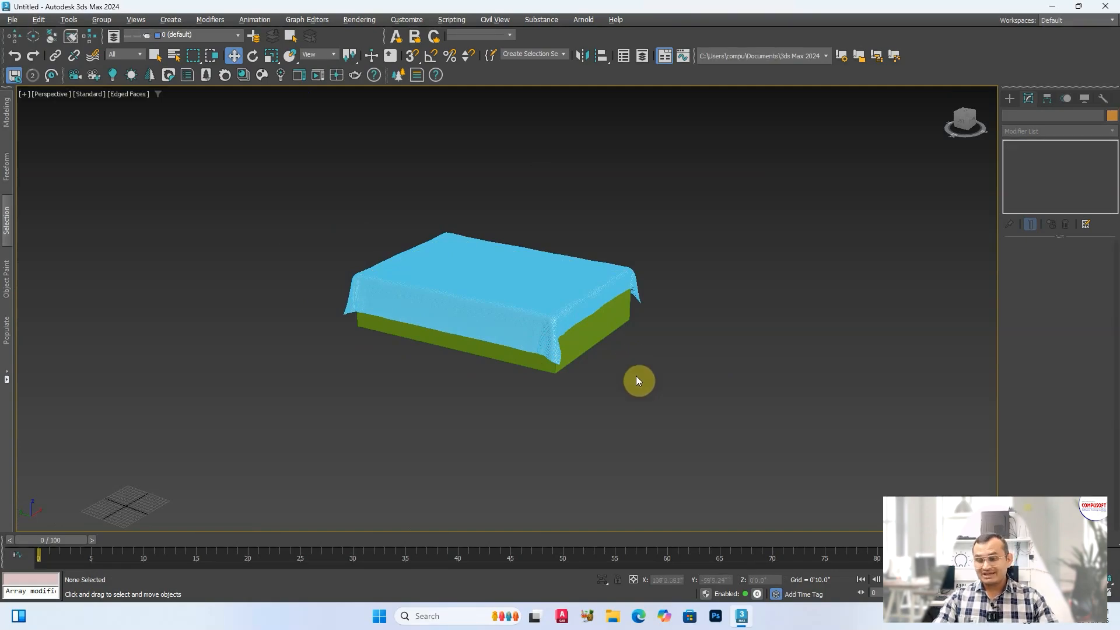
middle_click_drag(636, 376, 603, 406, "alt")
scroll(677, 257, "up", 4)
middle_click_drag(561, 286, 420, 402)
scroll(405, 358, "up", 3)
scroll(405, 358, "down", 2)
middle_click_drag(496, 429, 518, 432)
middle_click_drag(500, 483, 550, 212, "alt")
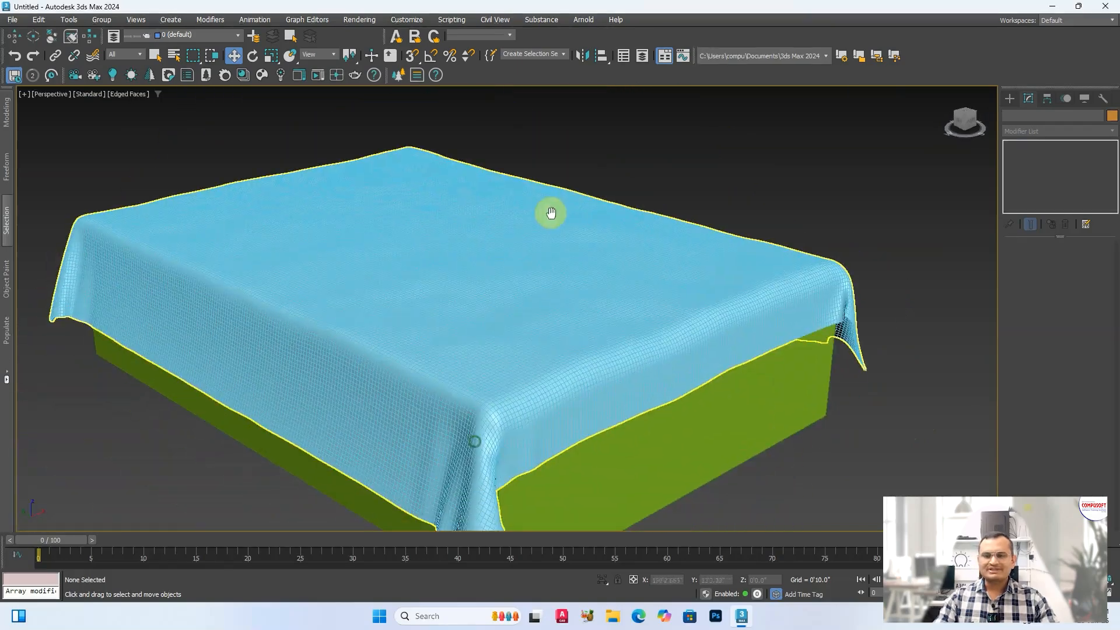
- Hide the edged faces and examine the smoothed cloth over the box from different sides and distances
key("F4")
scroll(513, 429, "down", 2)
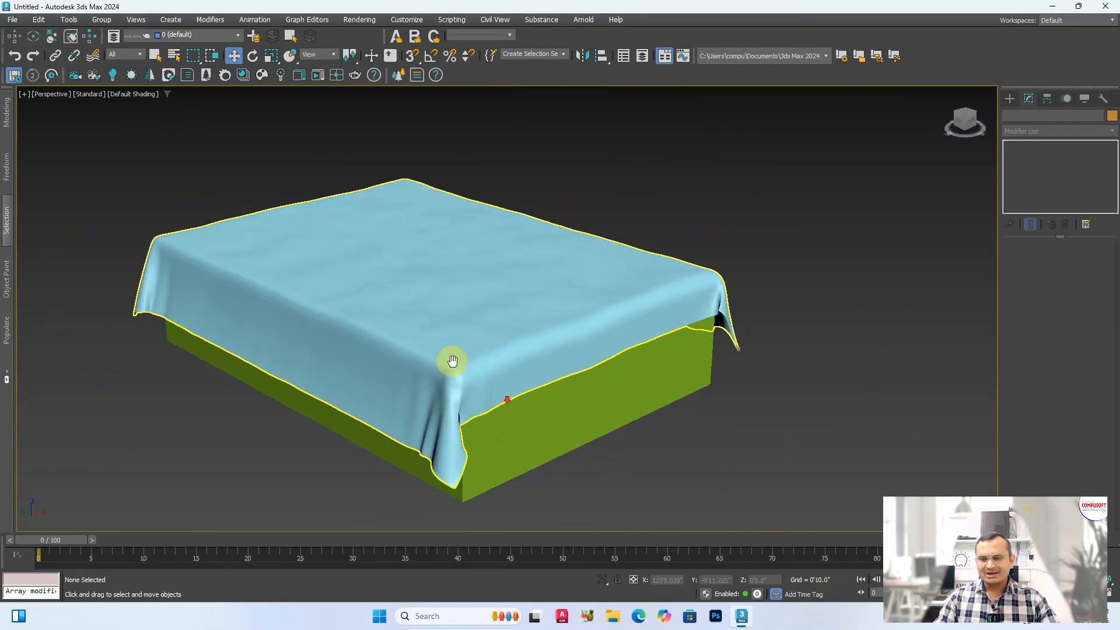
middle_click_drag(601, 380, 501, 385, "alt")
scroll(776, 373, "down", 5)
middle_click_drag(782, 371, 409, 315)
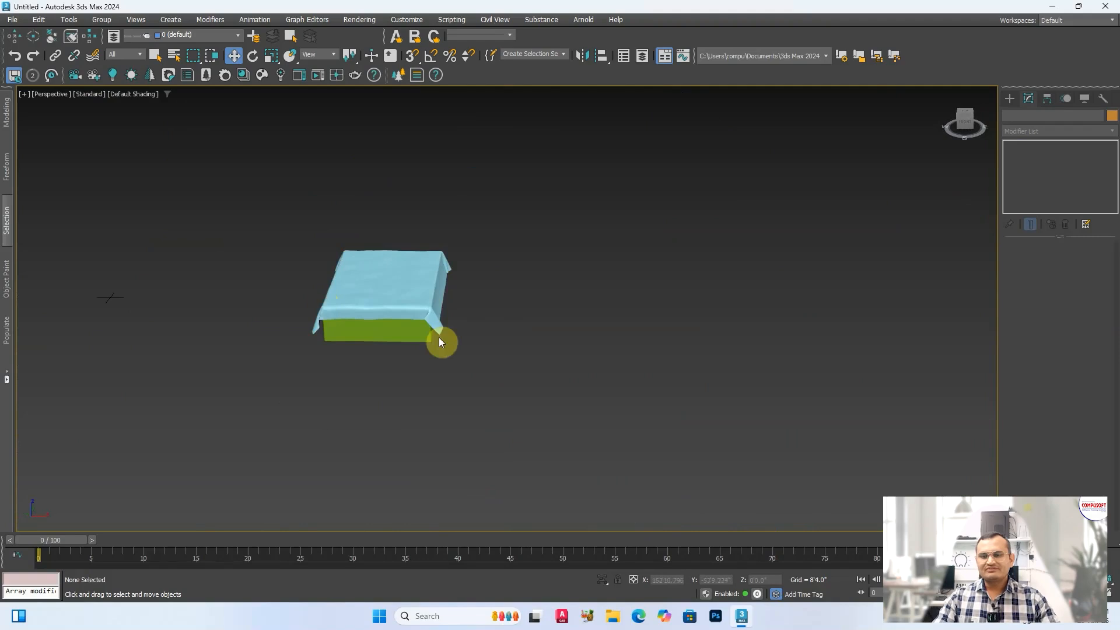
middle_click_drag(495, 345, 462, 369, "alt")
scroll(463, 327, "up", 5)
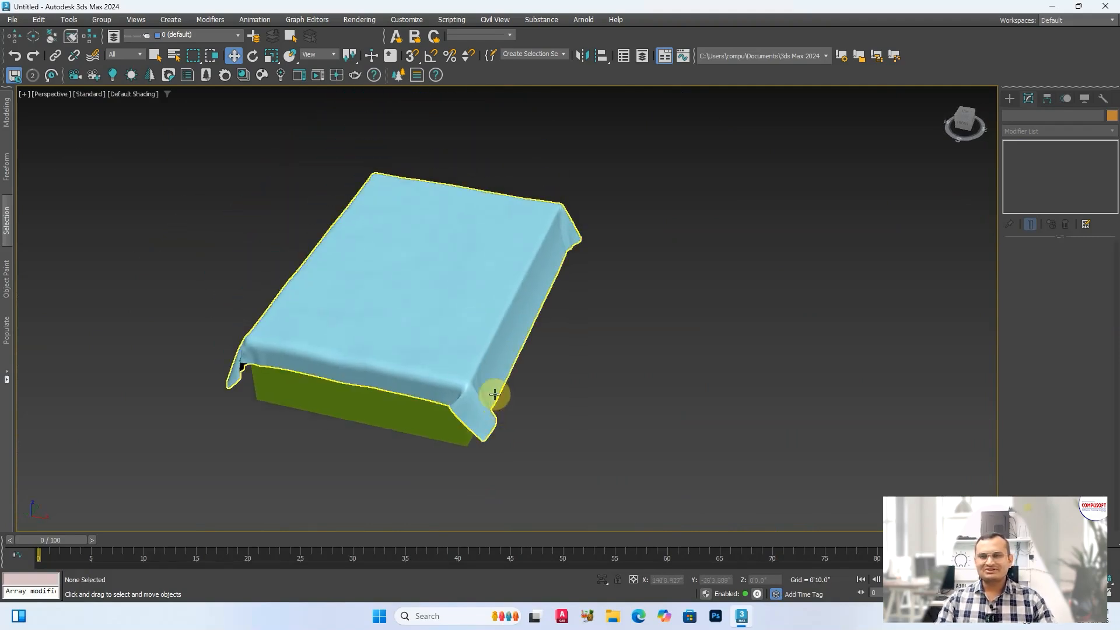